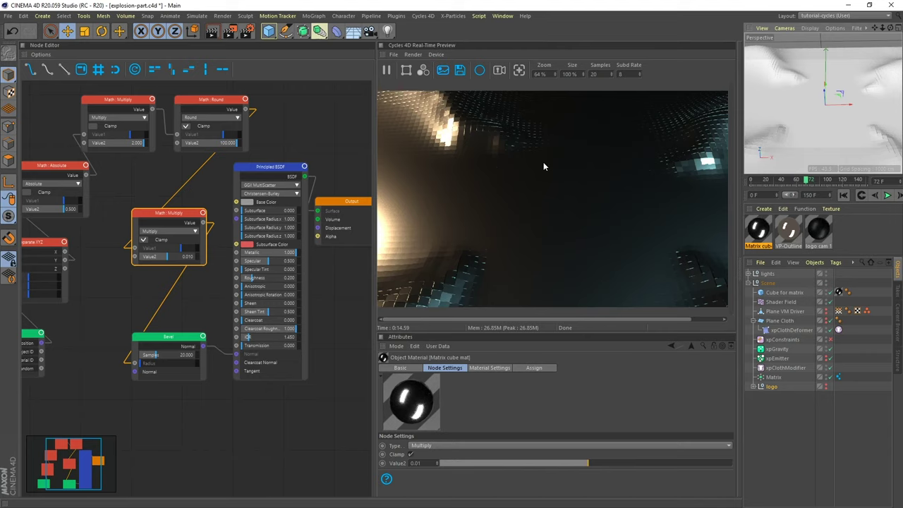
Pause the Cycles 4D real-time preview and switch the interface layout to tutorial-layout
left_click(386, 70)
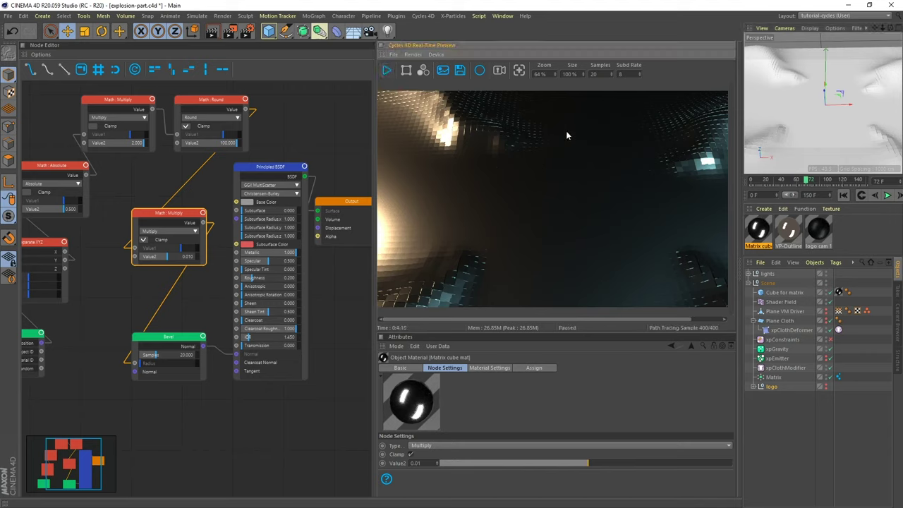
left_click(879, 15)
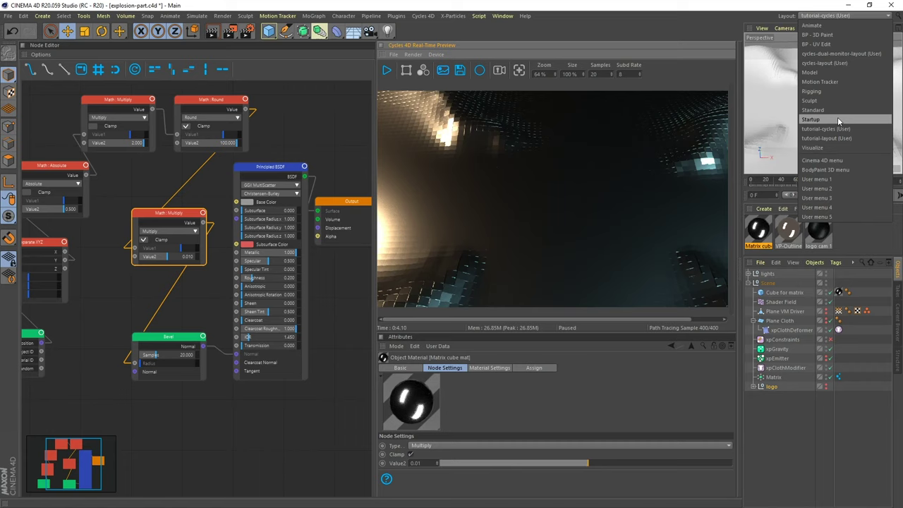
left_click(825, 138)
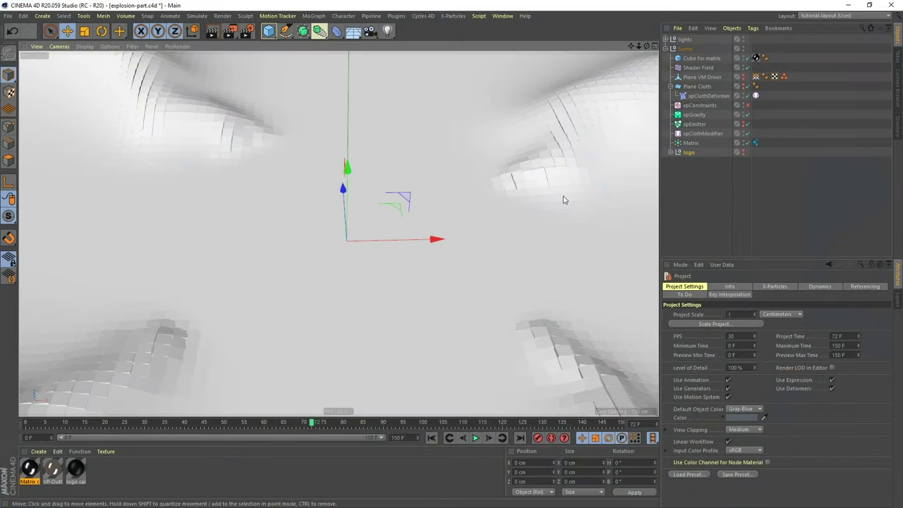
Show the logo group in the viewport and disable the xpEmitter and Matrix objects
left_click(743, 149)
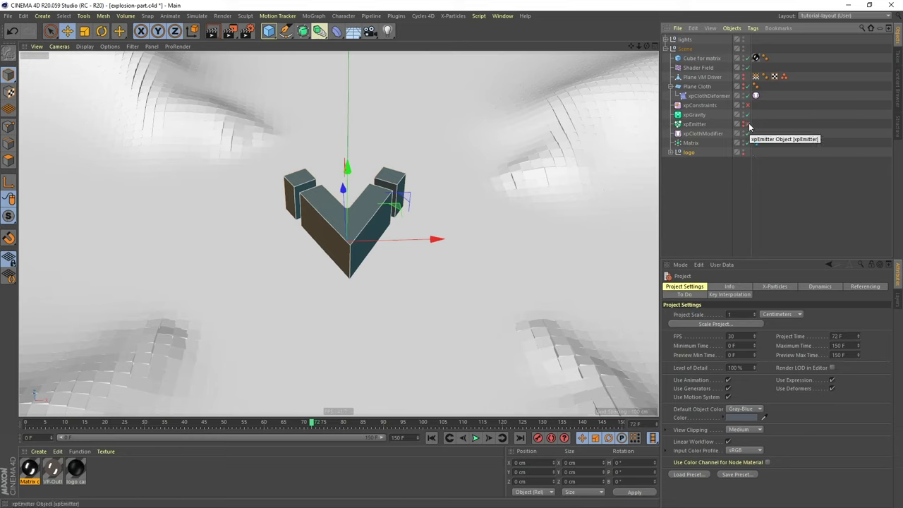
left_click(749, 145)
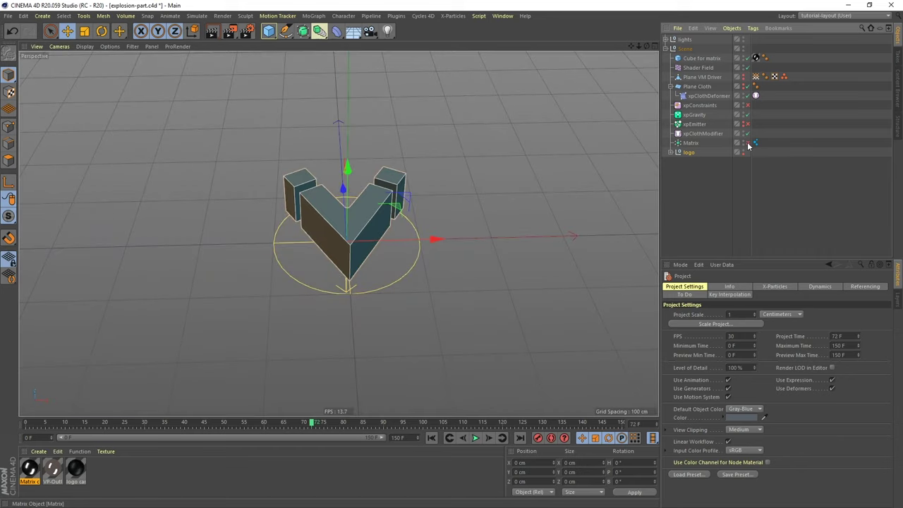
Select the VP logo mesh inside the logo group for edge editing and clear its existing edge selection
left_click(690, 154)
left_click(672, 153)
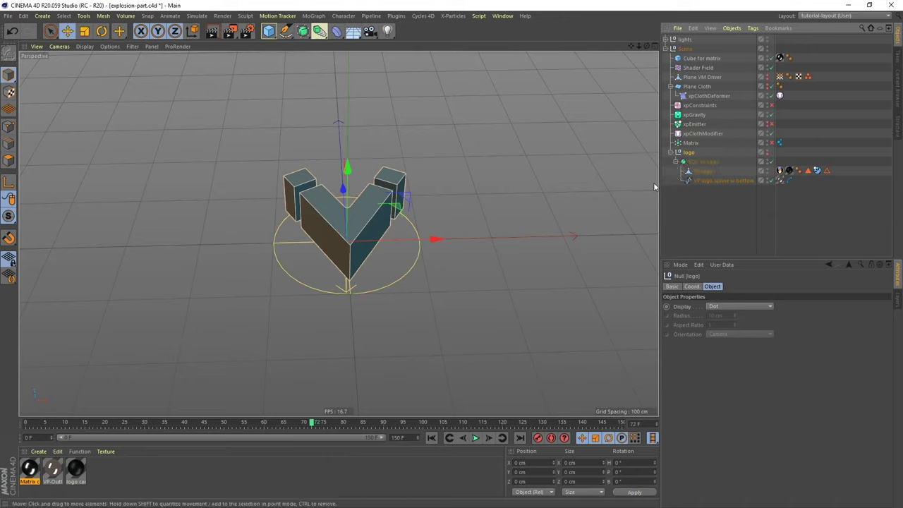
left_click(702, 171)
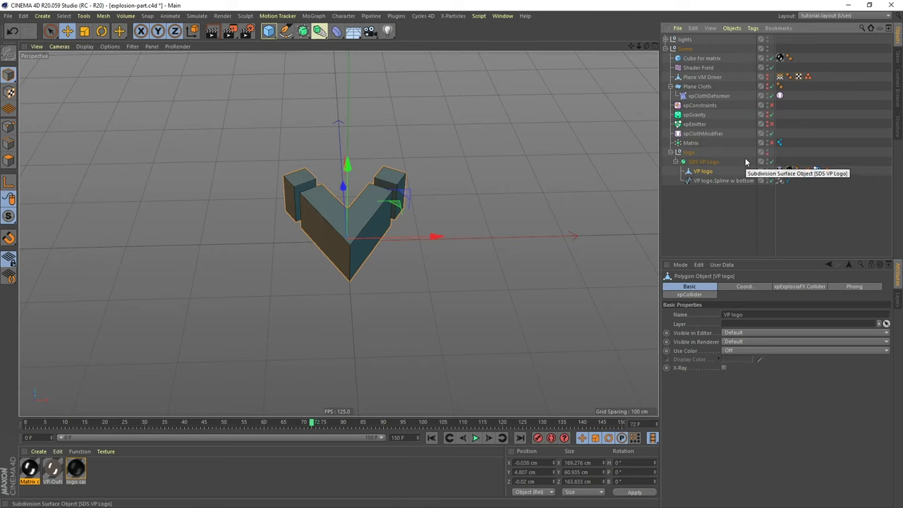
left_click(9, 143)
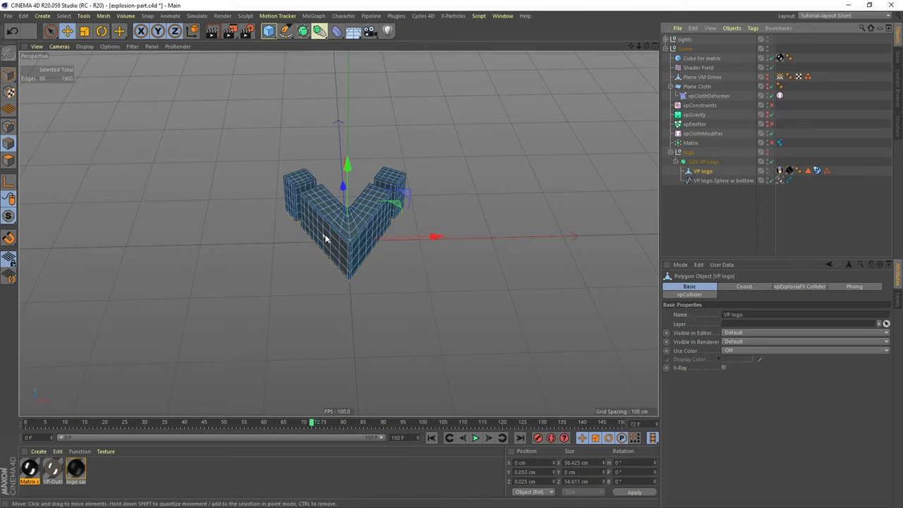
left_click_drag(327, 241, 423, 212, "alt")
left_click(197, 157)
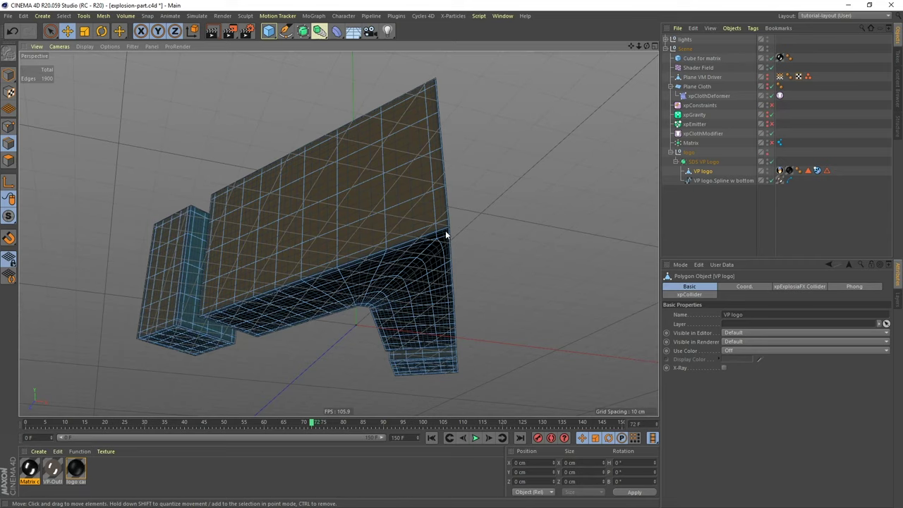
Loop-select the bottom outline edges of the V shape with Select Boundary Loop turned off
key("u")
key("l")
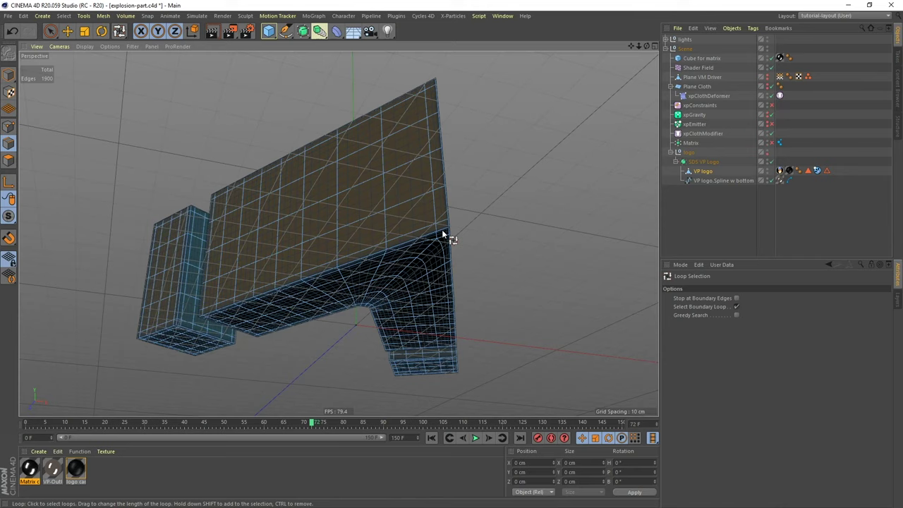
left_click(737, 307)
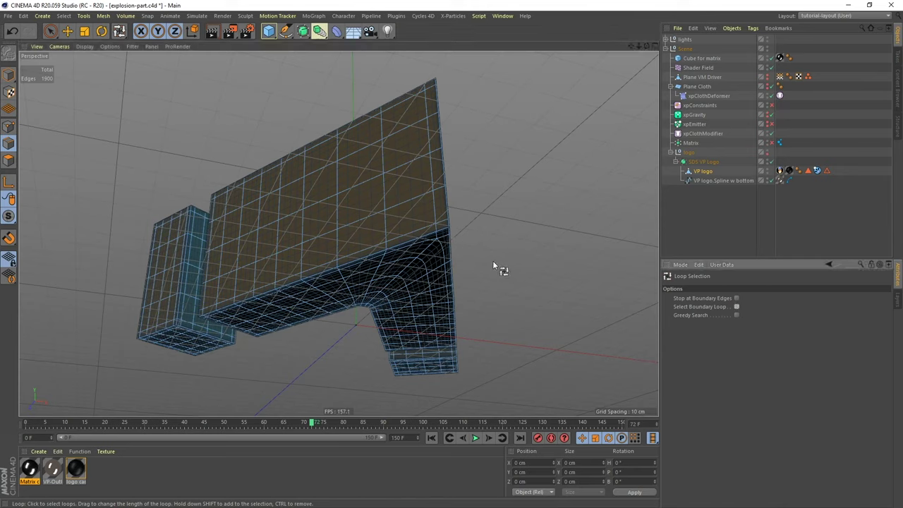
left_click(446, 236)
Add the bottom outline edge loops of the two separate logo blocks to the selection
left_click_drag(379, 273, 342, 242, "alt")
middle_click_drag(210, 298, 277, 294, "alt")
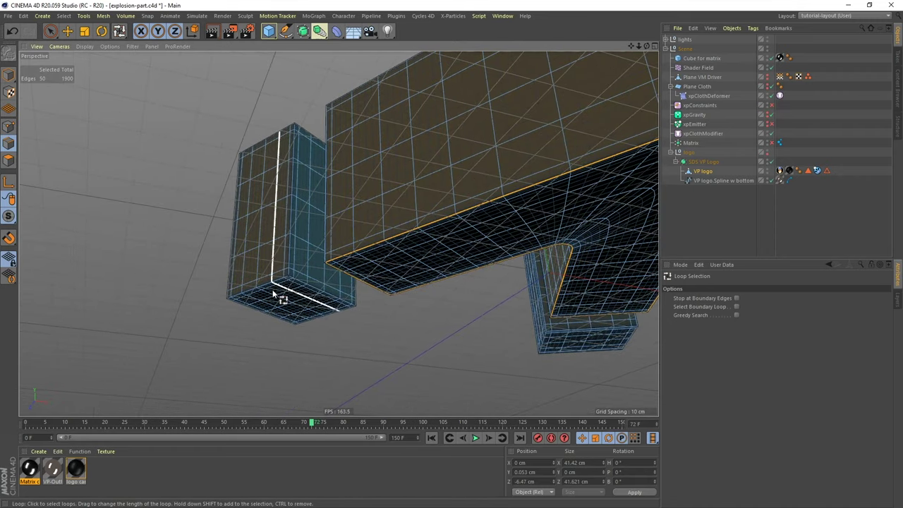
scroll(282, 286, "up", 3)
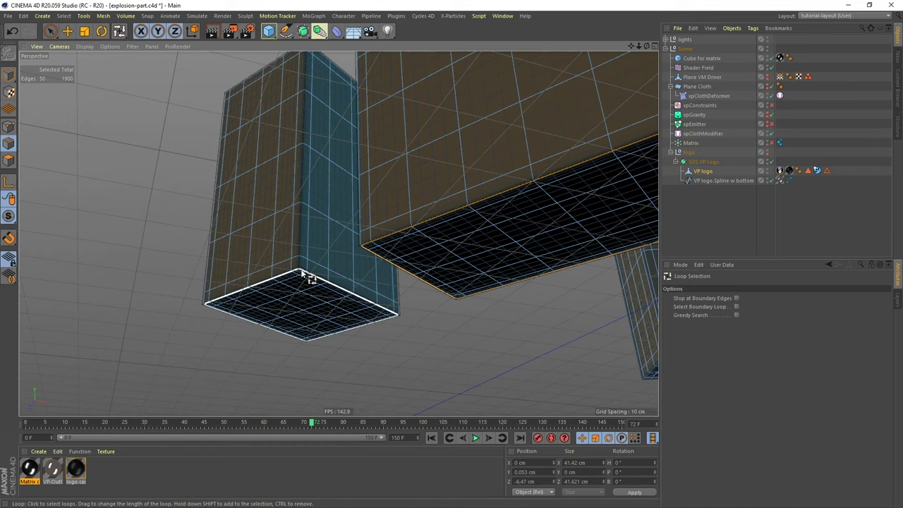
left_click(311, 277, "shift")
left_click_drag(566, 302, 503, 317, "alt")
scroll(467, 297, "up", 3)
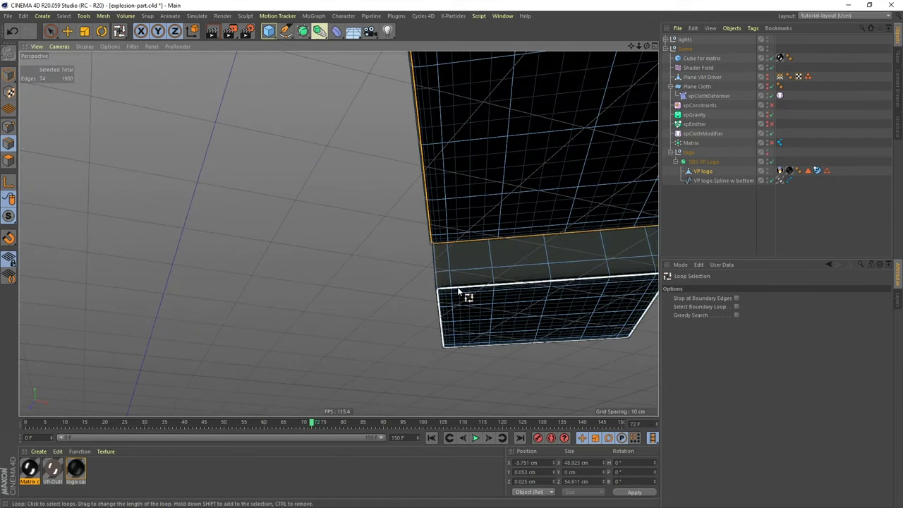
left_click(497, 265, "shift")
scroll(508, 240, "down", 5)
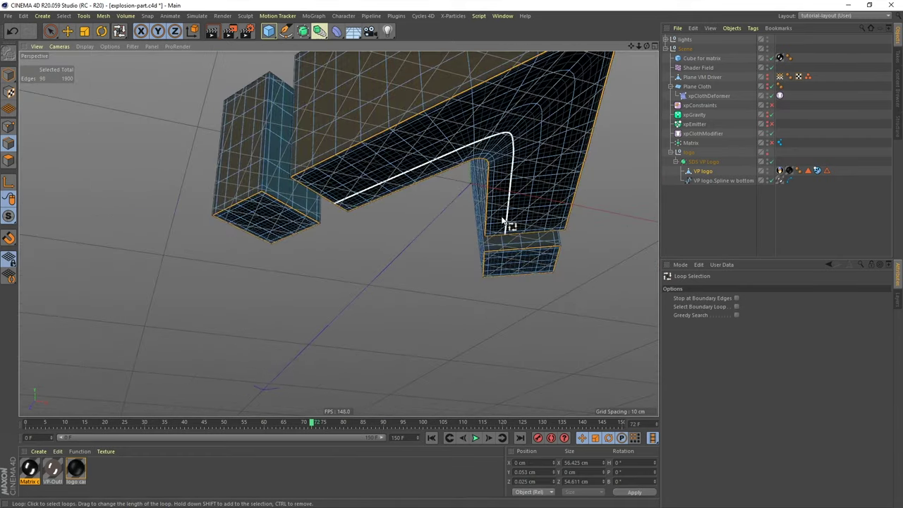
scroll(505, 216, "down", 5)
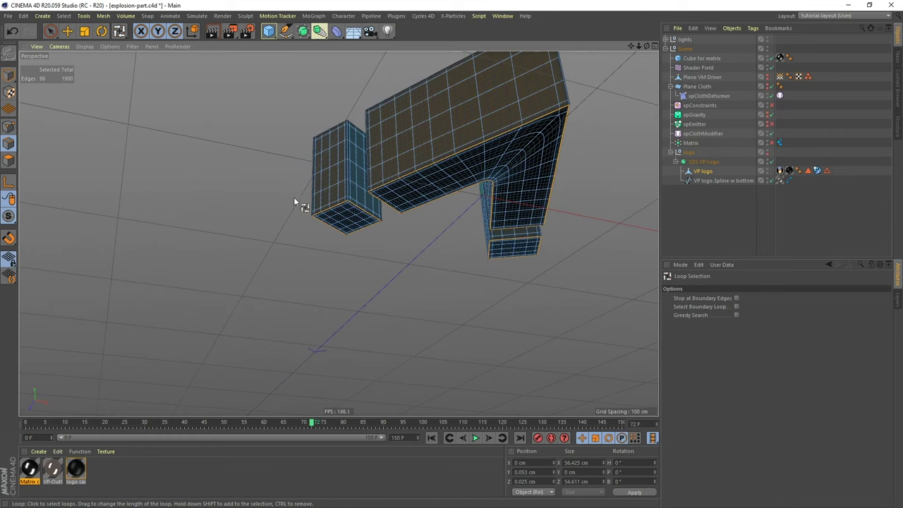
Convert the selected edges with Edge to Spline and move the new spline out of the hierarchy to the root level
left_click(103, 15)
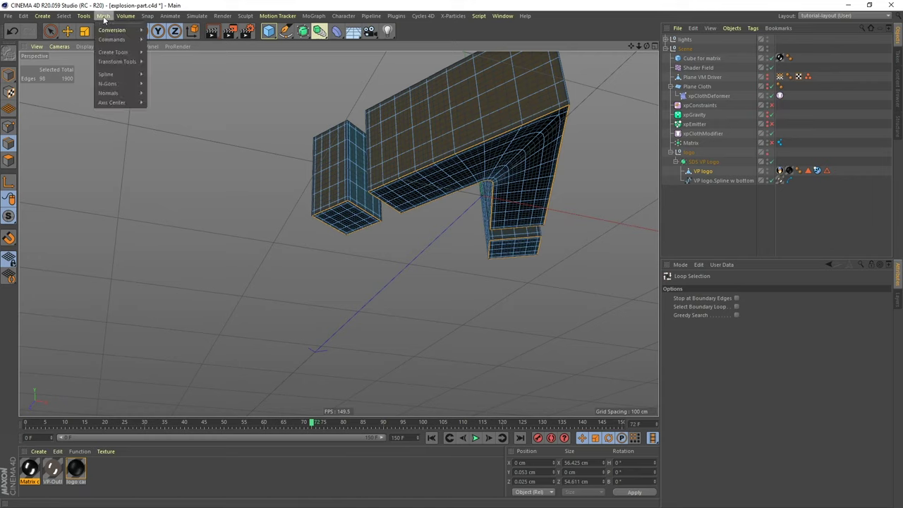
mouse_move(109, 43)
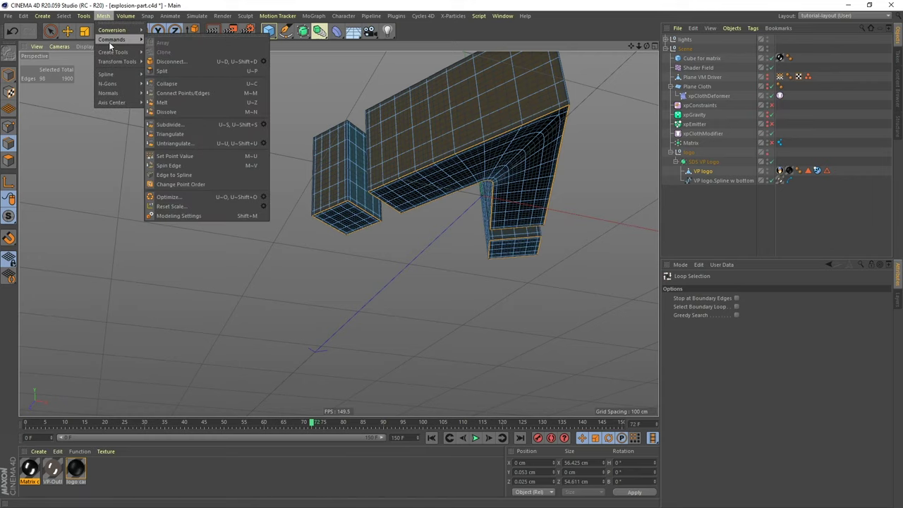
left_click(194, 174)
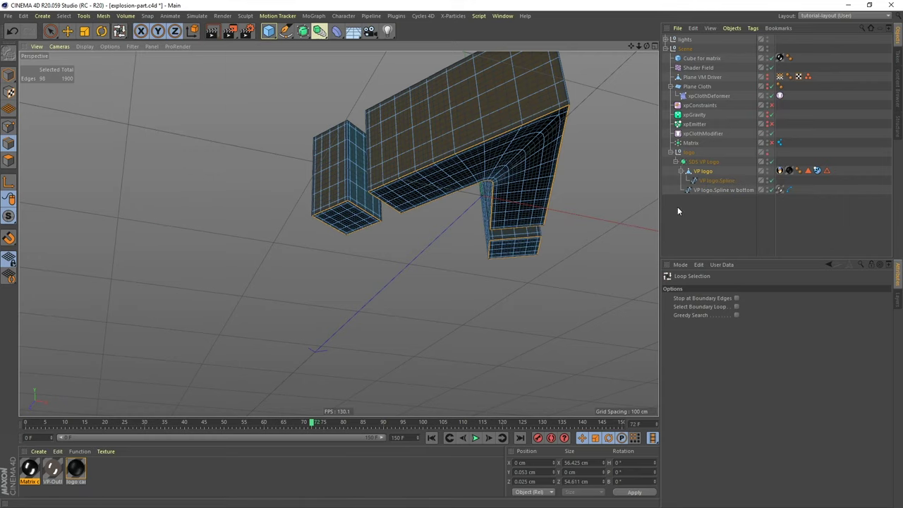
left_click_drag(717, 183, 710, 200)
mouse_move(388, 231)
left_mouse_down("alt")
mouse_move(432, 219)
mouse_move(427, 257)
mouse_move(446, 237)
left_mouse_up("alt")
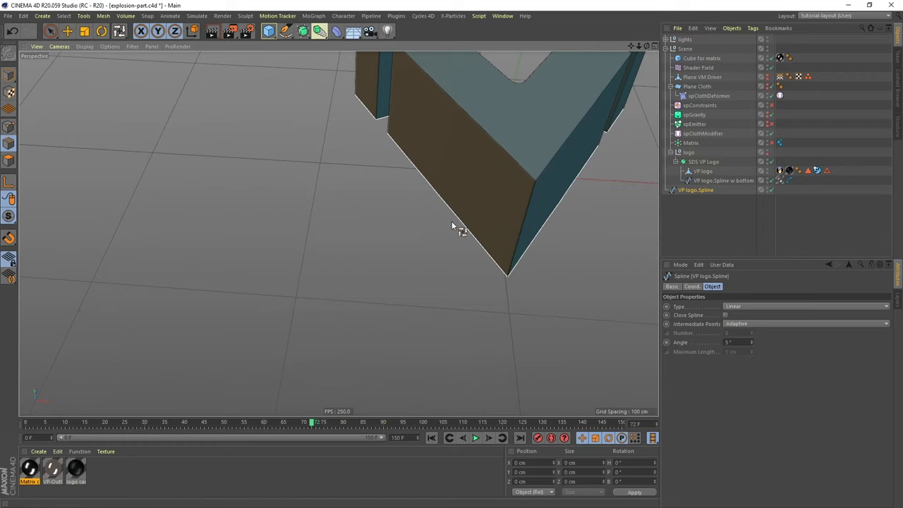
Switch to the top view and frame the logo
key("F2")
scroll(338, 221, "up", 5)
scroll(345, 270, "up", 4)
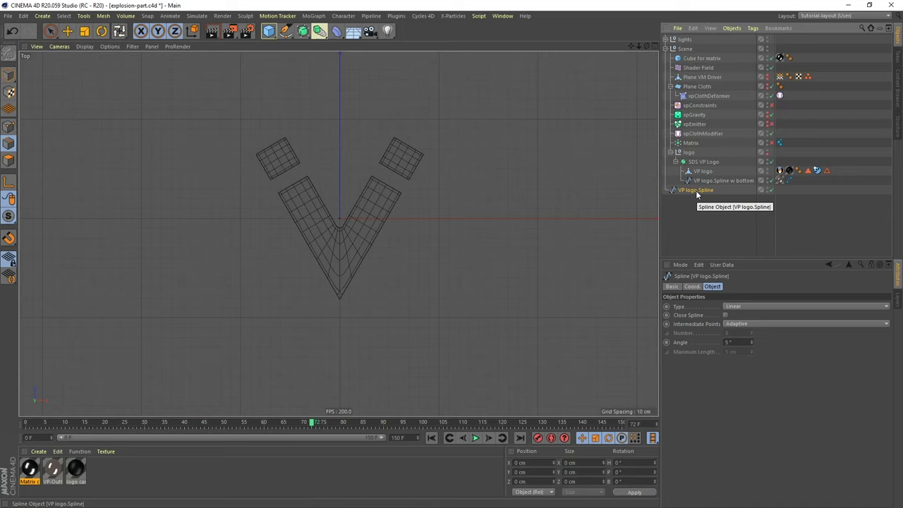
Try to scale VP logo.Spline up uniformly as a whole object
left_click(9, 76)
left_click(84, 31)
left_click_drag(407, 187, 485, 153)
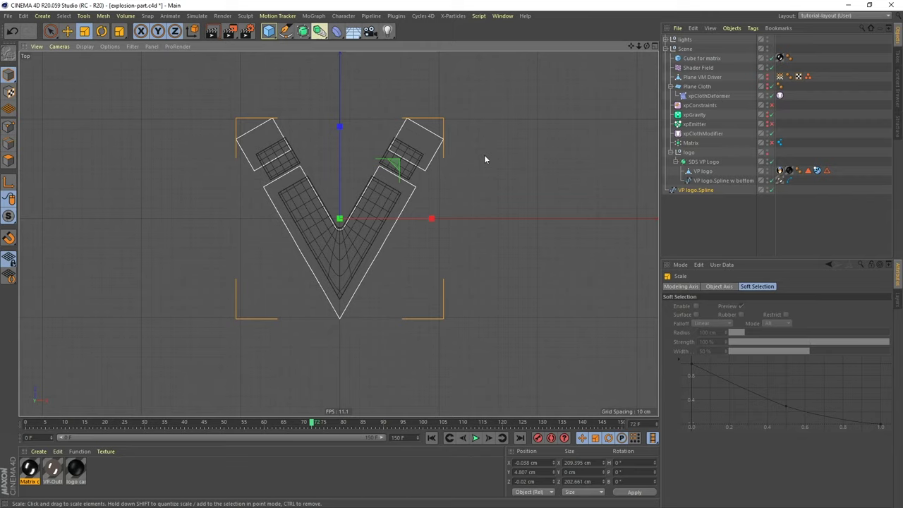
key("ctrl+z")
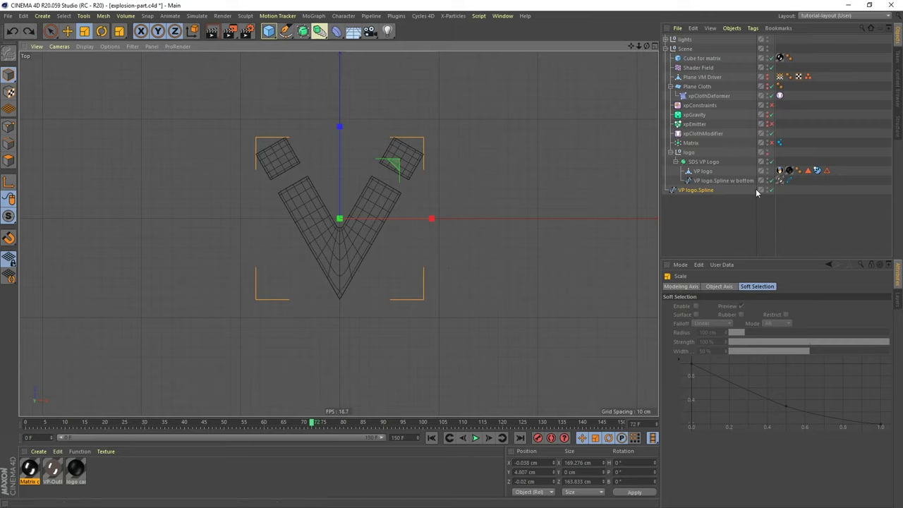
Hide the logo group in the viewport and select VP logo.Spline
left_click(769, 153)
left_click(695, 190)
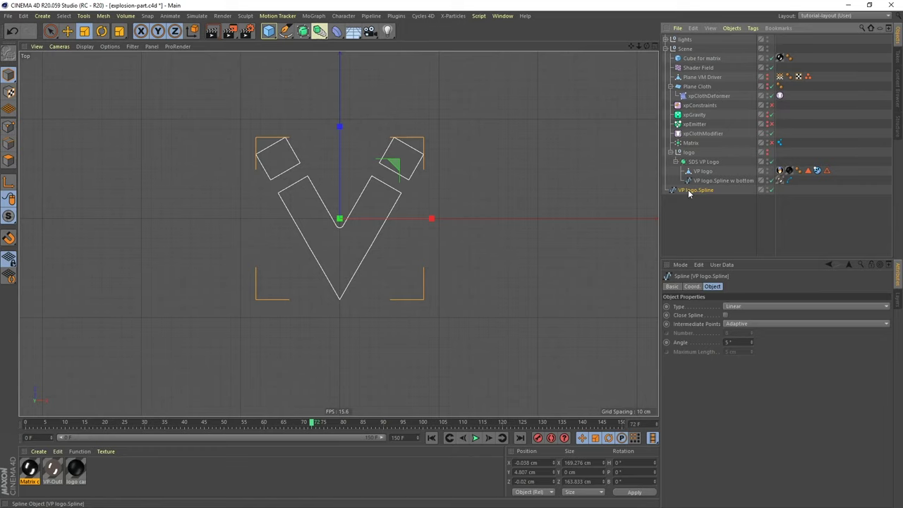
Try to offset all segments of VP logo.Spline with Create Outline
left_click(100, 16)
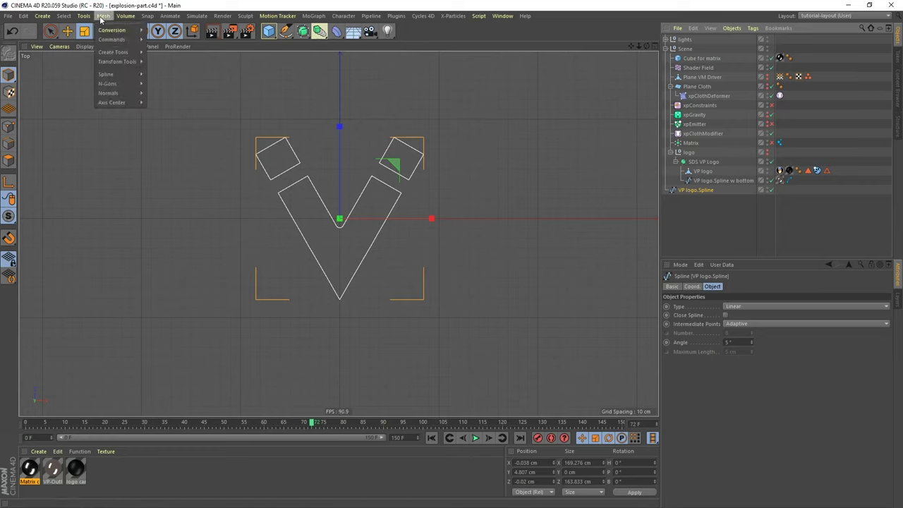
mouse_move(109, 74)
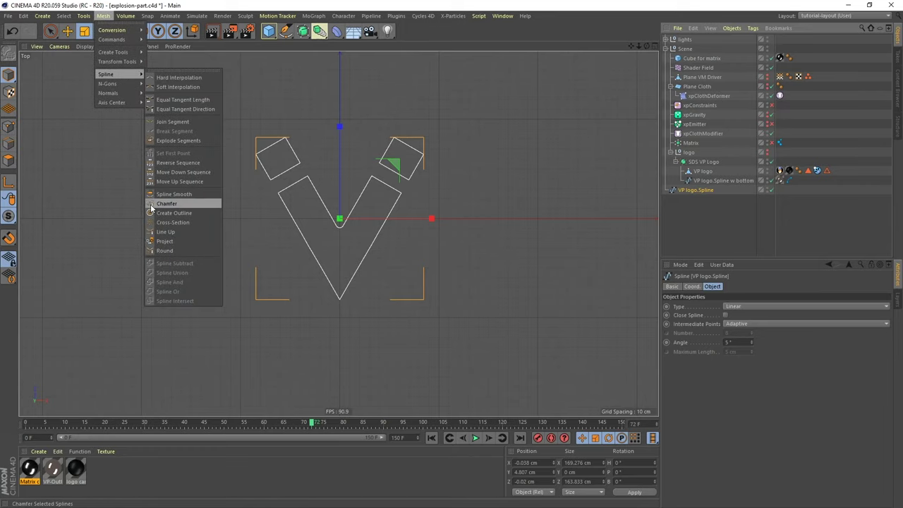
left_click(173, 213)
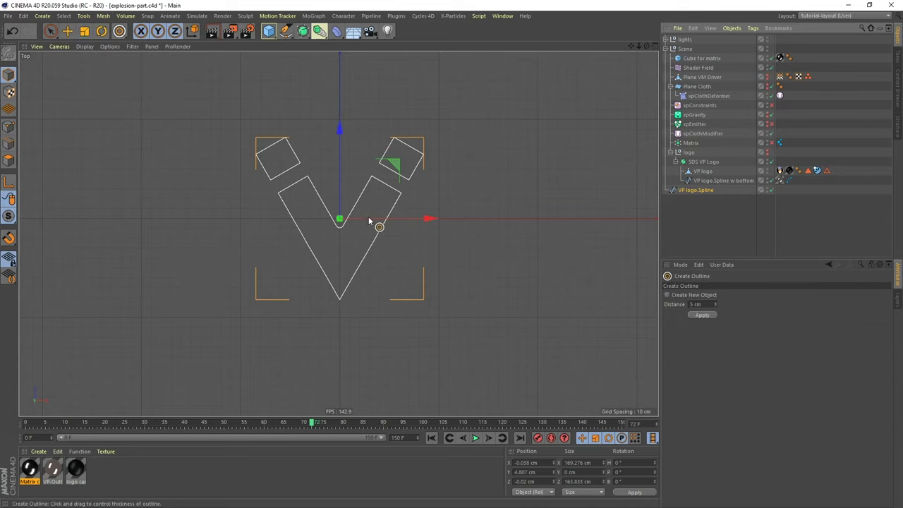
left_click_drag(445, 189, 477, 189)
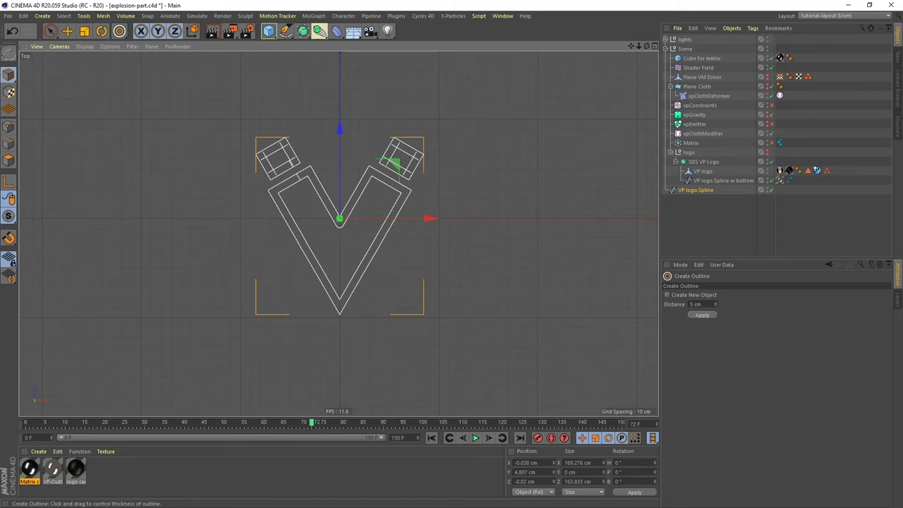
key("ctrl+z")
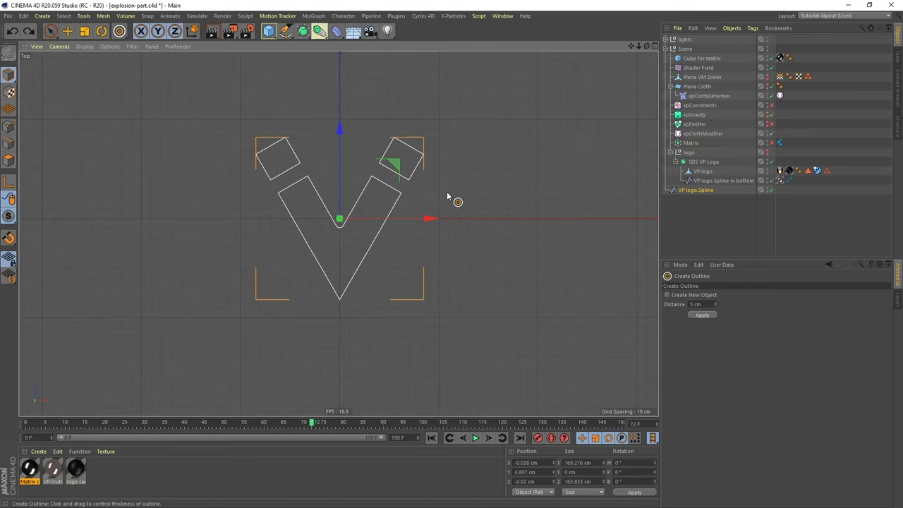
Reverse the point sequence of the spline's two small square segments, selecting their points with a Live Selection radius of 30
left_click(8, 127)
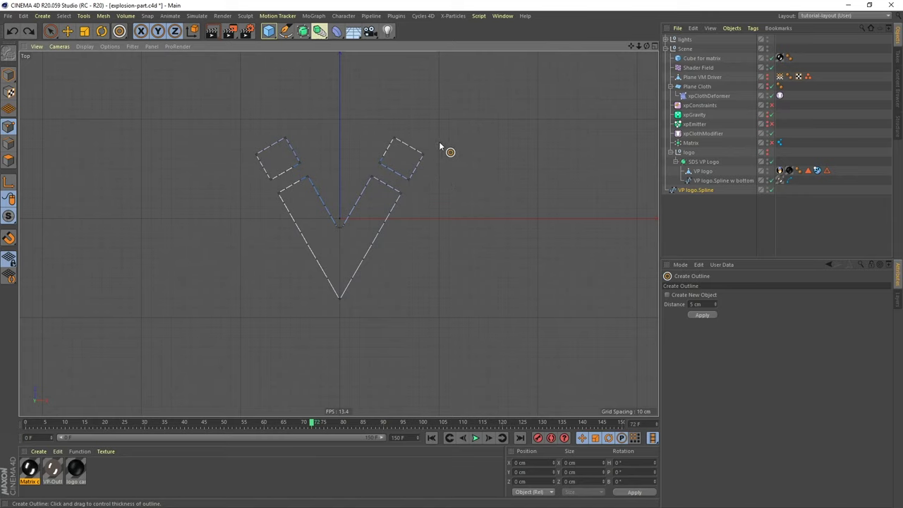
key("space")
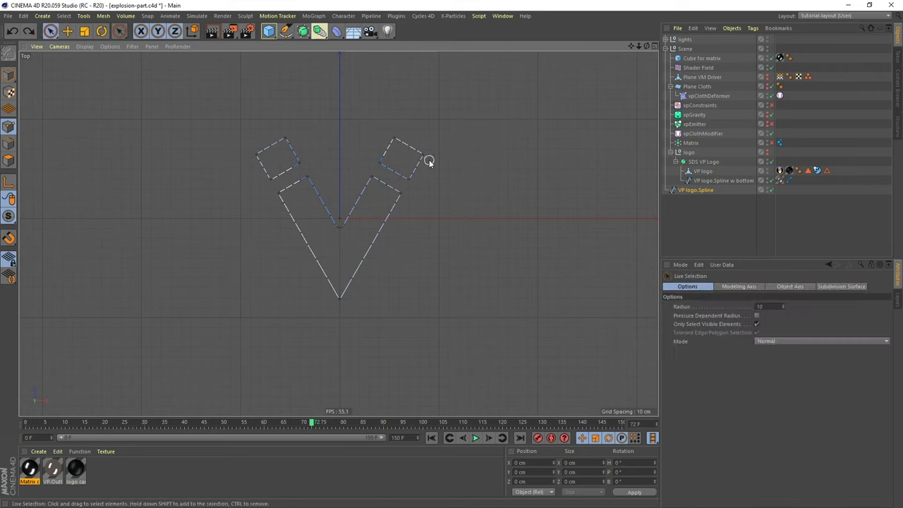
middle_click_drag(428, 153, 448, 169)
left_click_drag(443, 161, 412, 136)
mouse_move(393, 145)
left_mouse_down()
mouse_move(389, 170)
mouse_move(409, 175)
mouse_move(423, 159)
mouse_move(407, 141)
mouse_move(397, 159)
mouse_move(434, 140)
left_mouse_up()
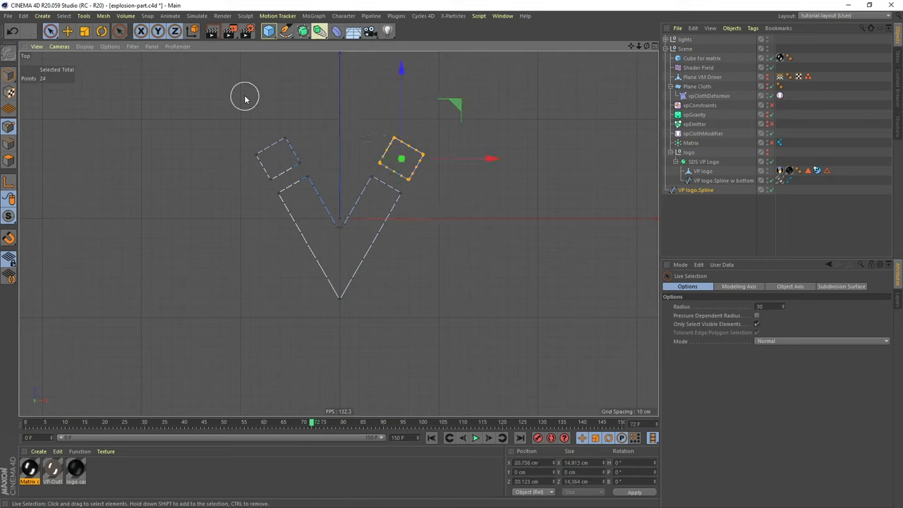
mouse_move(294, 134)
left_mouse_down("shift")
mouse_move(249, 174)
mouse_move(298, 161)
mouse_move(297, 148)
mouse_move(266, 153)
mouse_move(255, 167)
mouse_move(297, 141)
left_mouse_up("shift")
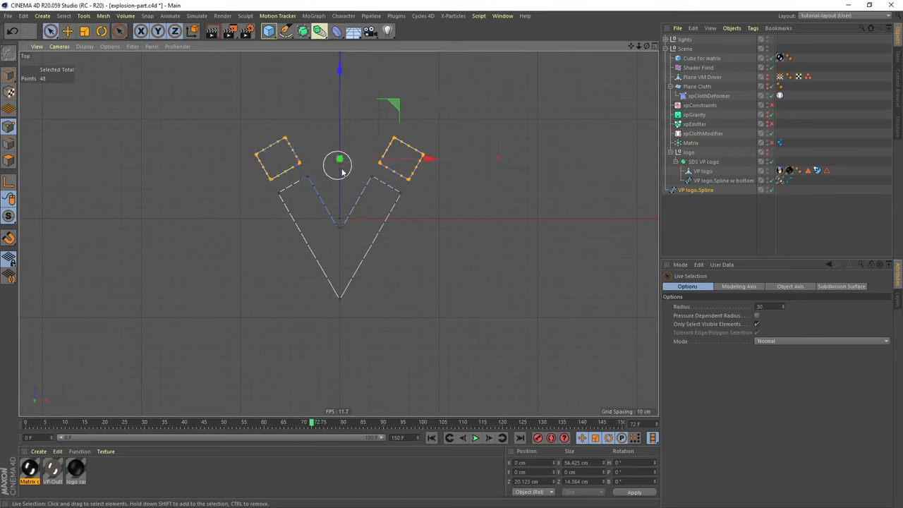
right_click(393, 141)
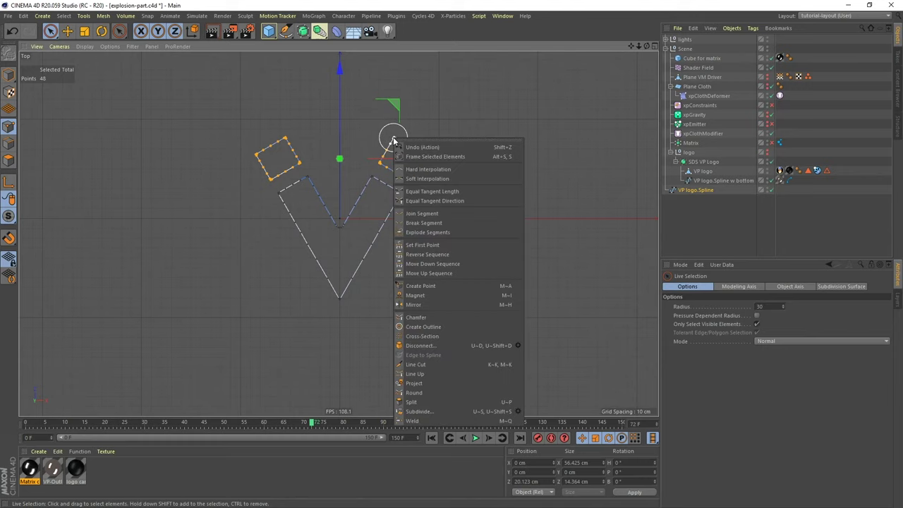
left_click(424, 255)
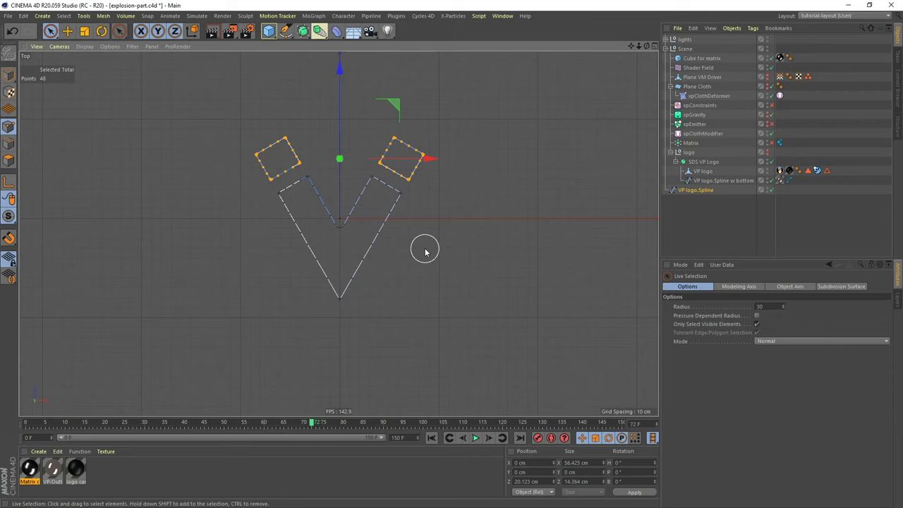
Select the whole VP logo.Spline in model mode and try a freehand outward offset of all its segments with Create Outline
left_click(9, 74)
left_click(694, 191)
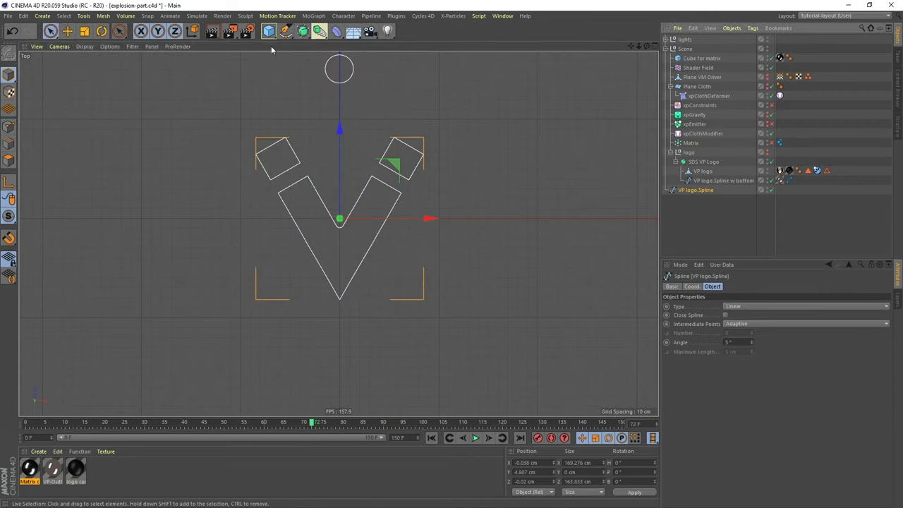
left_click(120, 31)
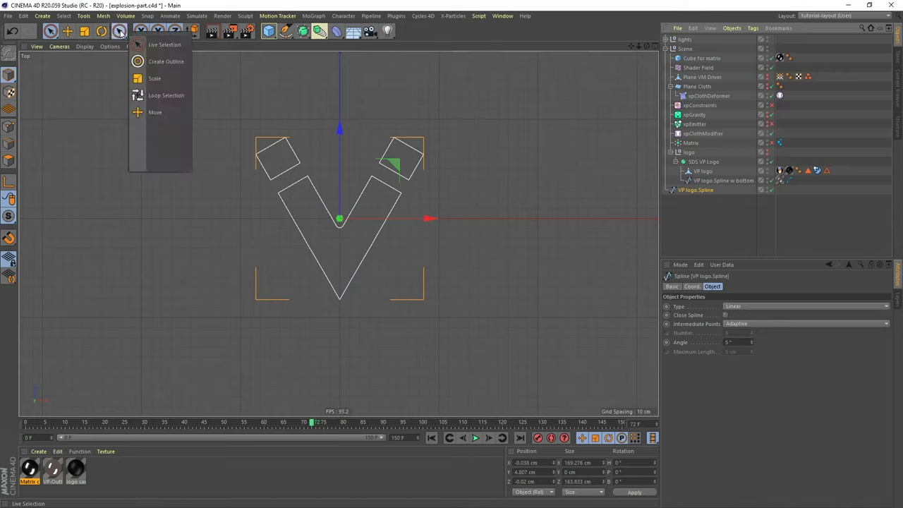
left_click(162, 62)
left_click_drag(453, 175, 477, 176)
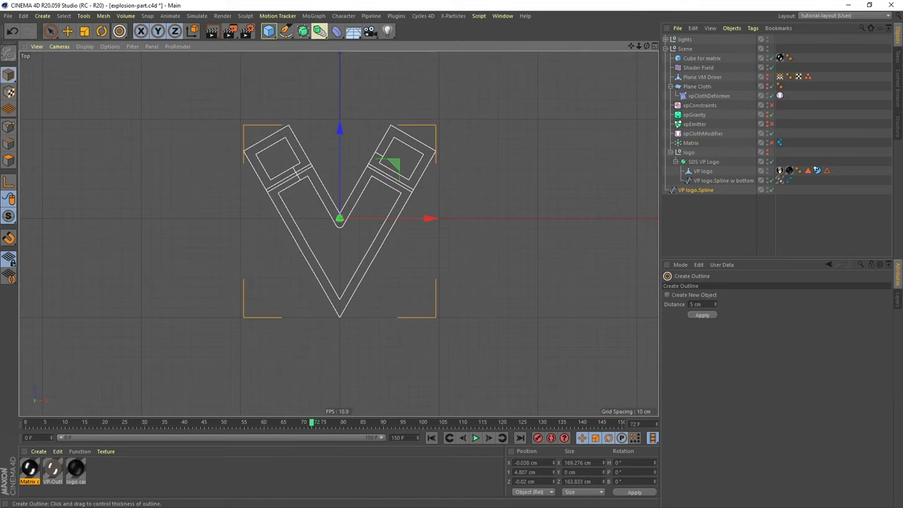
key("ctrl+z")
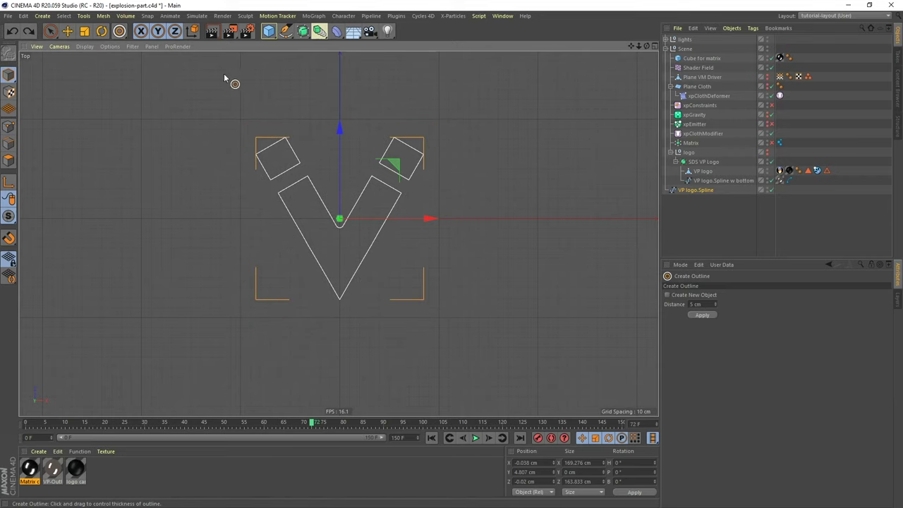
Create the outward outline of VP logo.Spline as a new object and delete the original spline
left_click(668, 296)
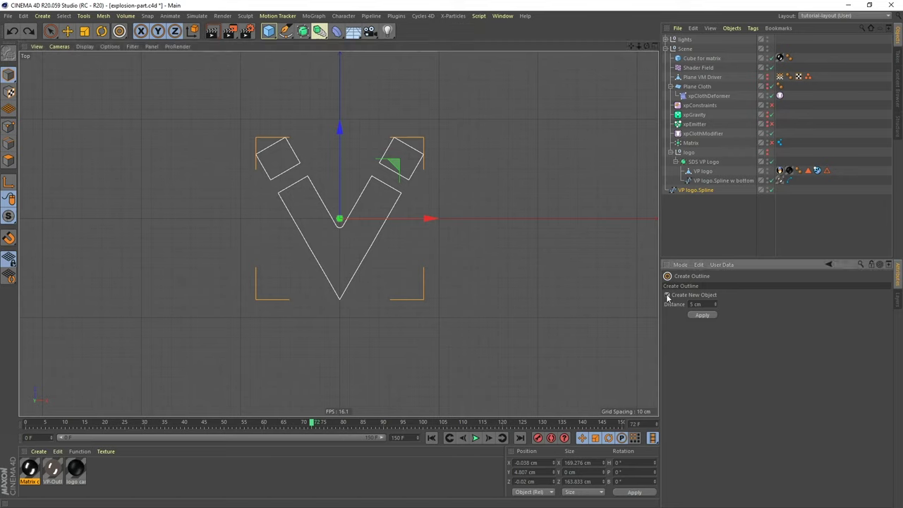
key("Tab")
type("2")
left_click(698, 315)
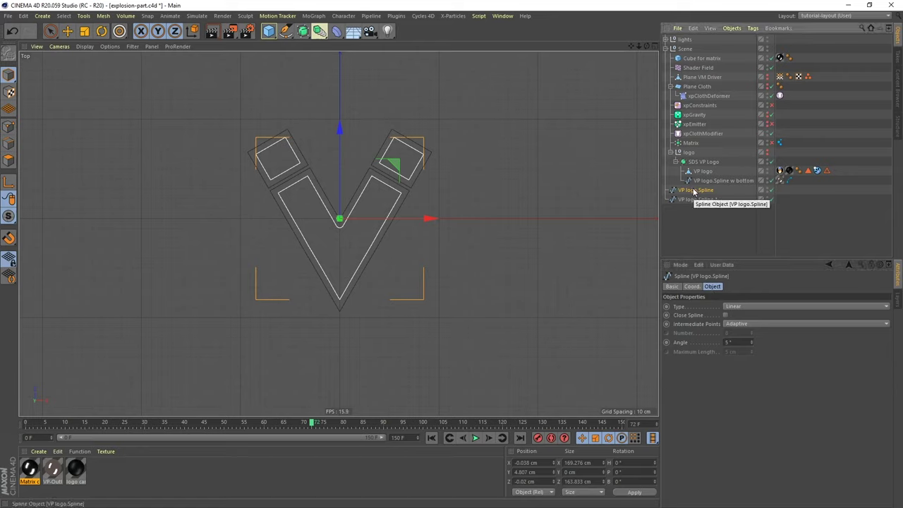
key("Delete")
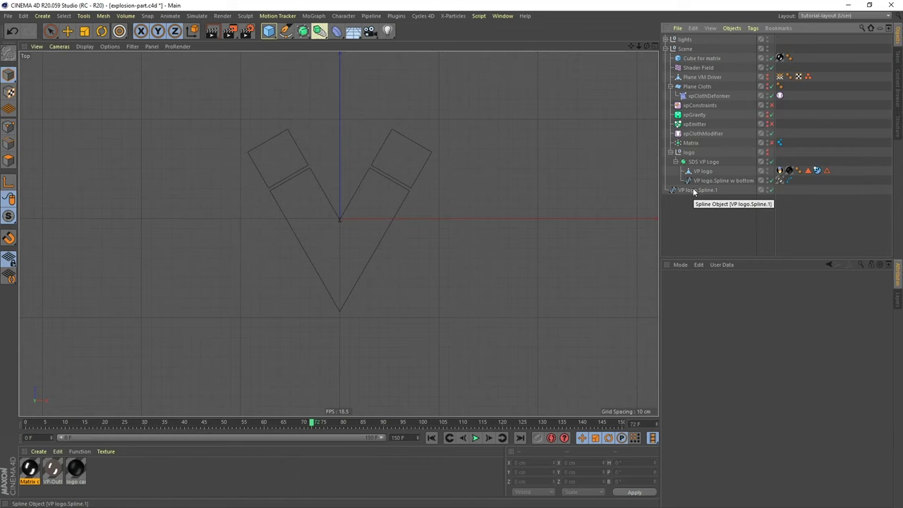
Delete the cluster of crossed points at the V's inner notch on VP logo.Spline.1
left_click(694, 190)
scroll(359, 210, "up", 8)
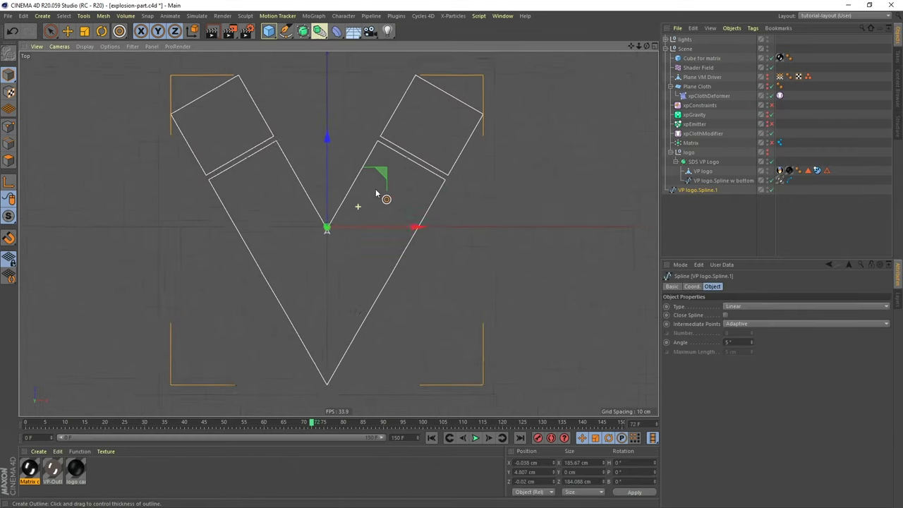
scroll(359, 200, "up", 1)
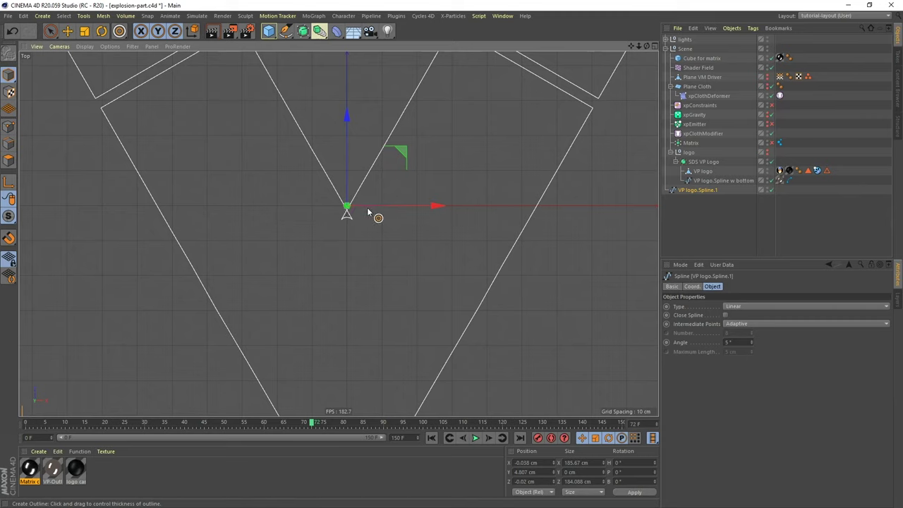
left_click(8, 127)
key("ctrl+a")
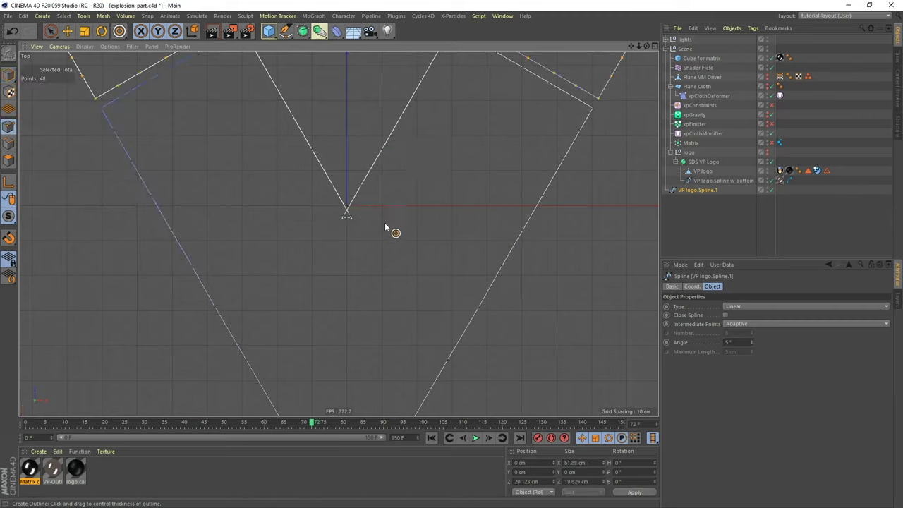
key("9")
left_click(338, 214)
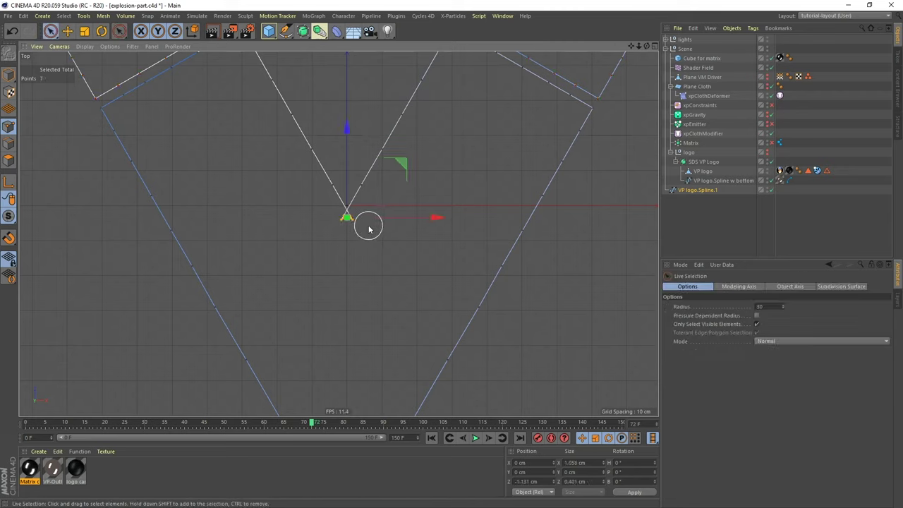
left_click(367, 224)
scroll(367, 224, "down", 2)
scroll(385, 219, "down", 2)
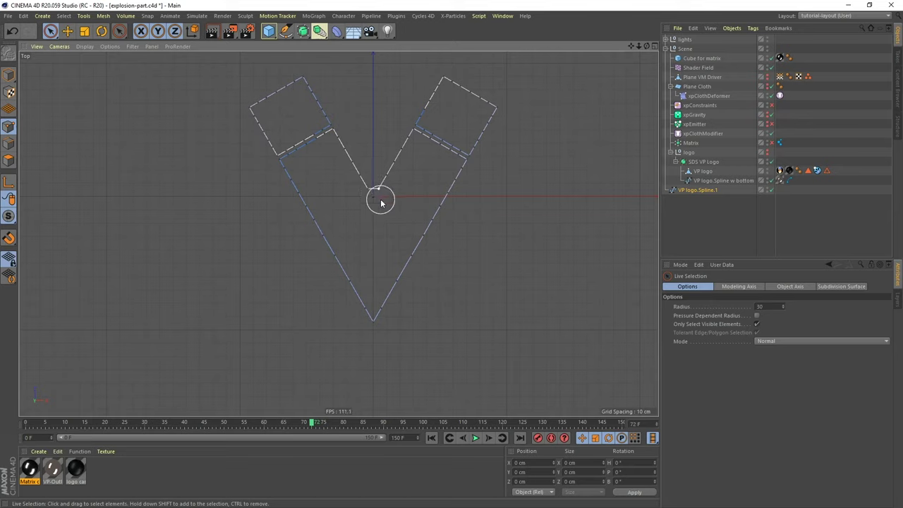
Add a Sweep object below VP logo.Spline.1 and nest a new n-Side spline named "profile" inside it
left_click_drag(319, 32, 343, 76)
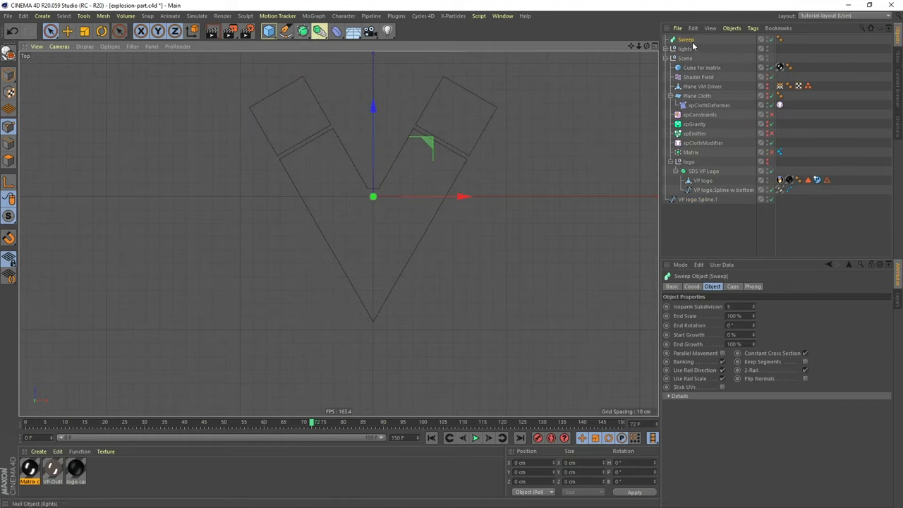
left_click_drag(692, 210, 690, 212)
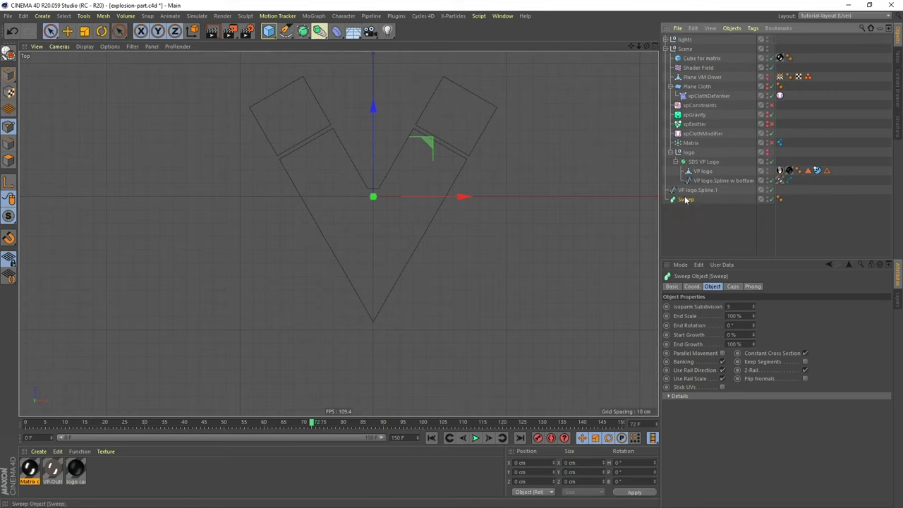
left_click(286, 30)
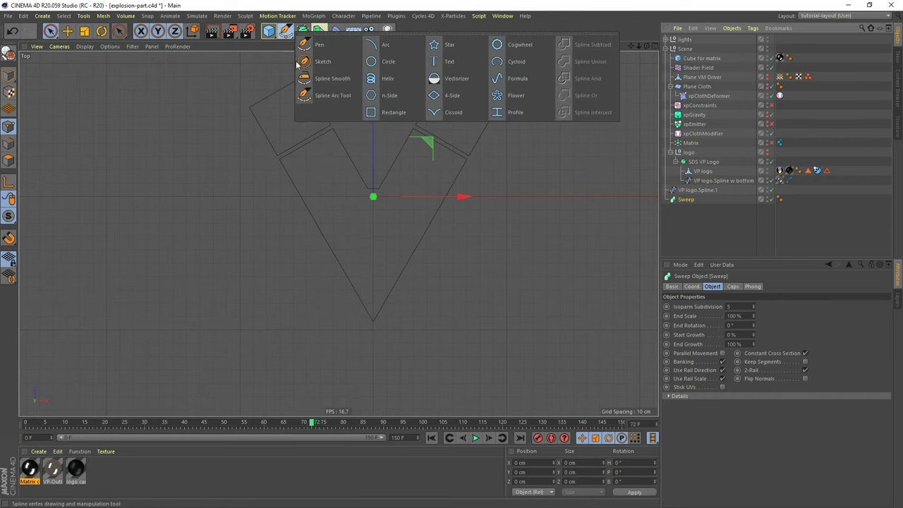
left_click(390, 96)
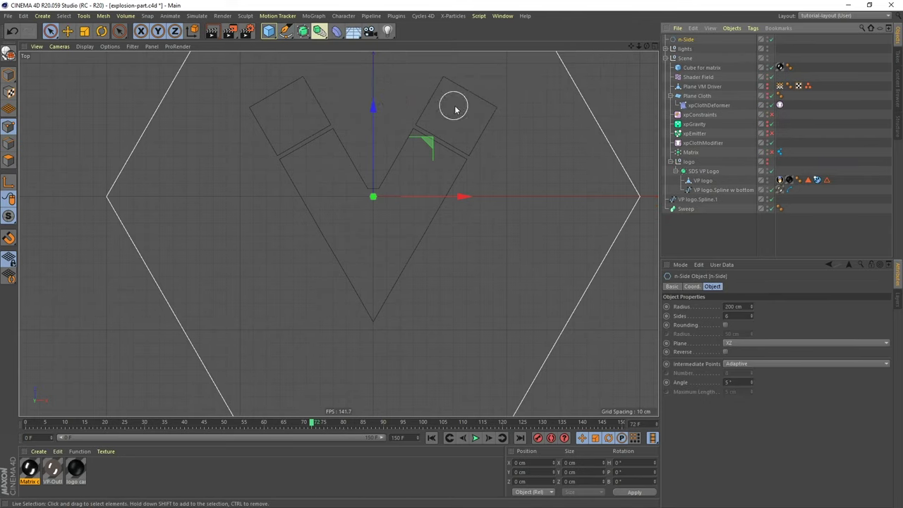
left_click_drag(687, 39, 686, 210)
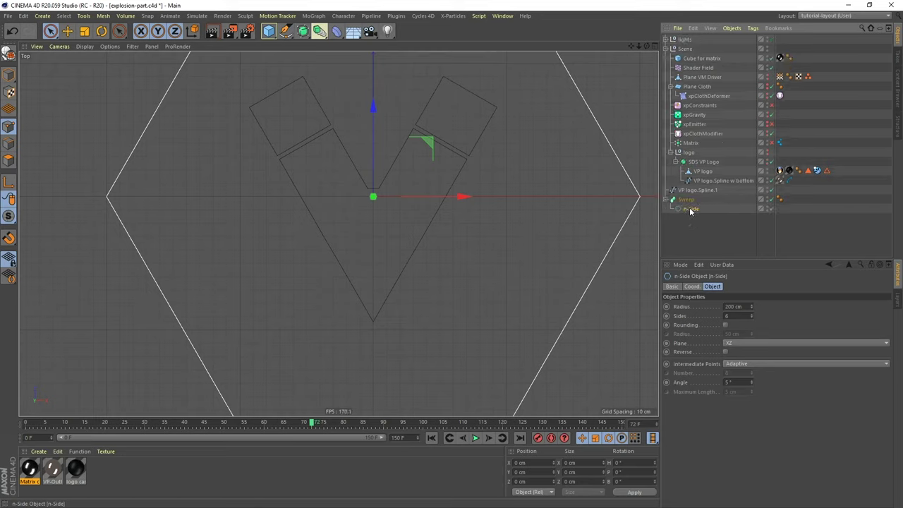
double_click(690, 209)
type("profile")
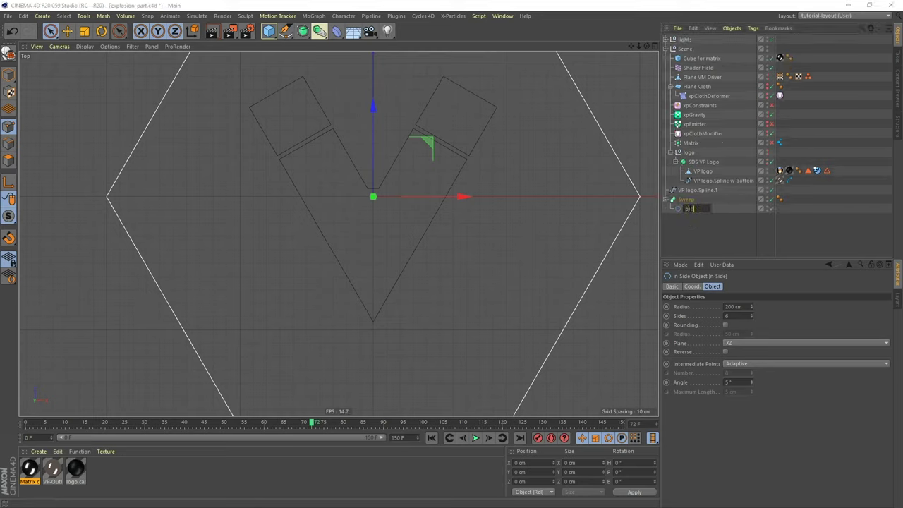
key("Return")
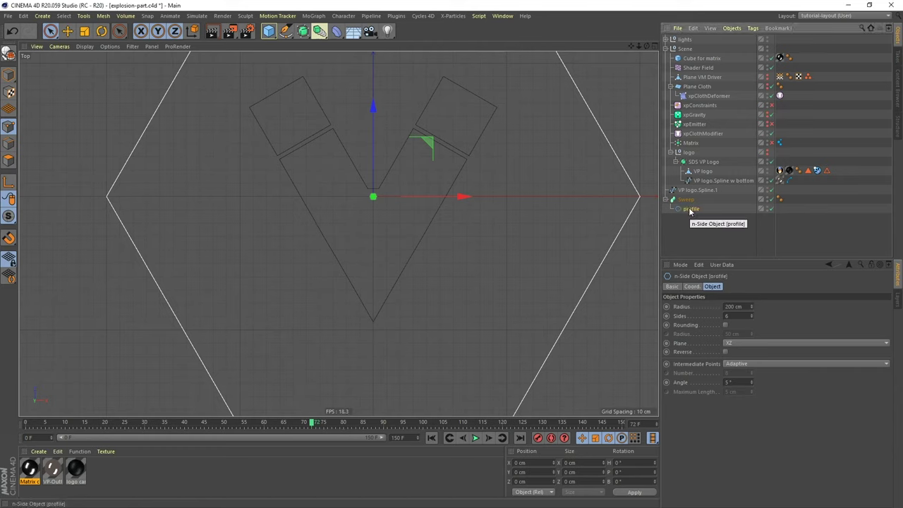
Nest VP logo.Spline.1 inside the Sweep beneath the profile and rename it "outline"
left_click(698, 191)
left_click_drag(699, 195, 690, 212)
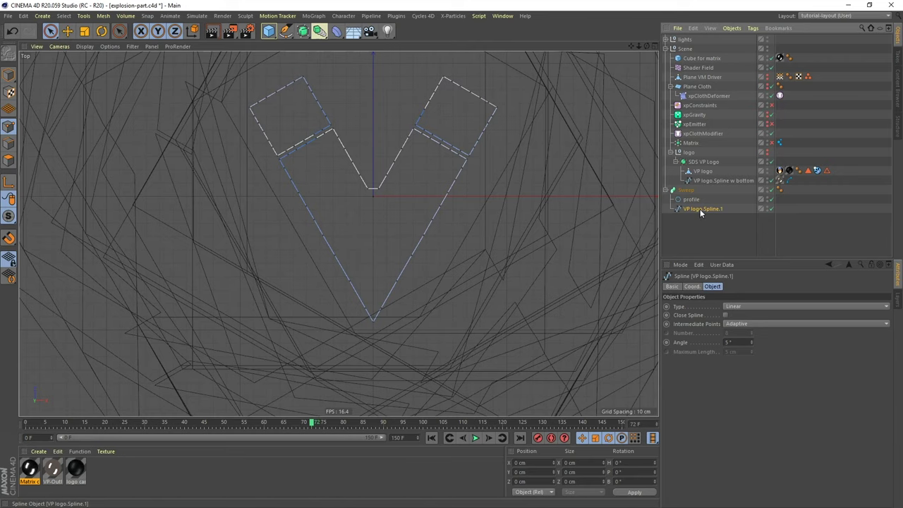
double_click(702, 209)
type("ra")
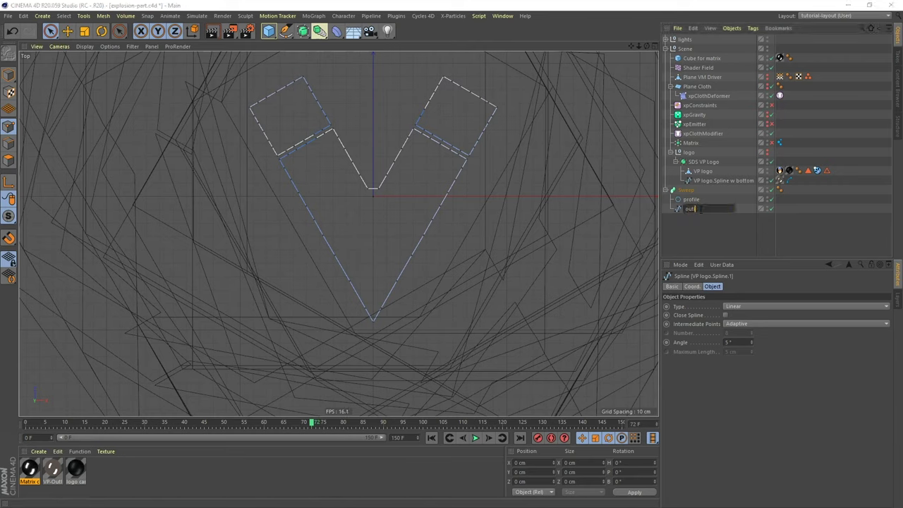
type("tline")
key("Return")
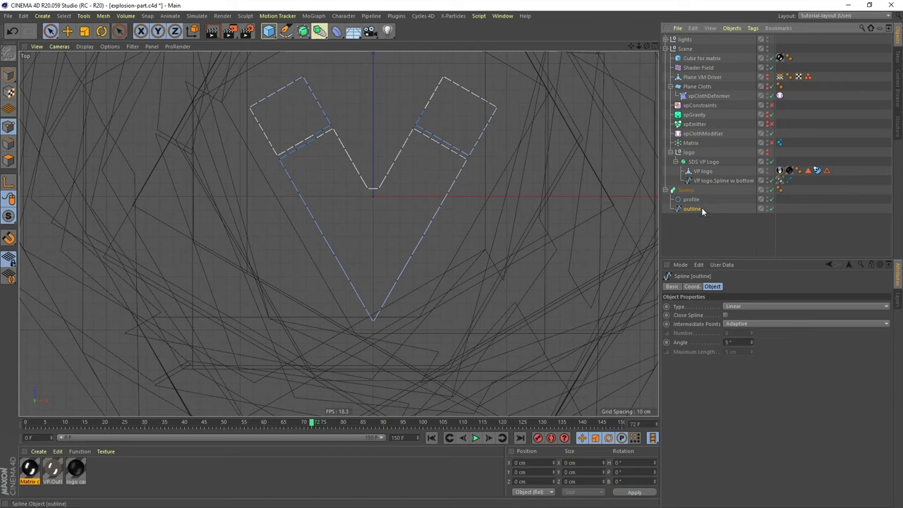
Set the profile n-Side's radius to 15 cm and its plane to XY
left_click(690, 201)
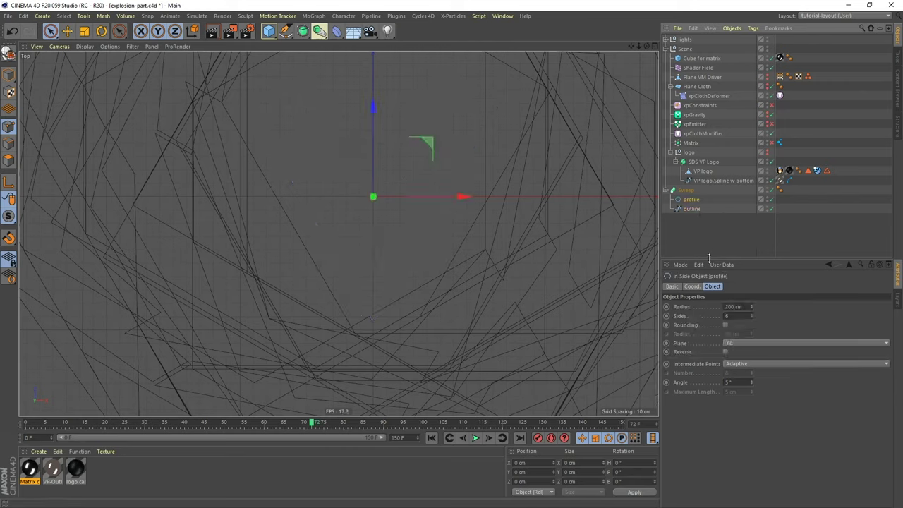
left_click(730, 307)
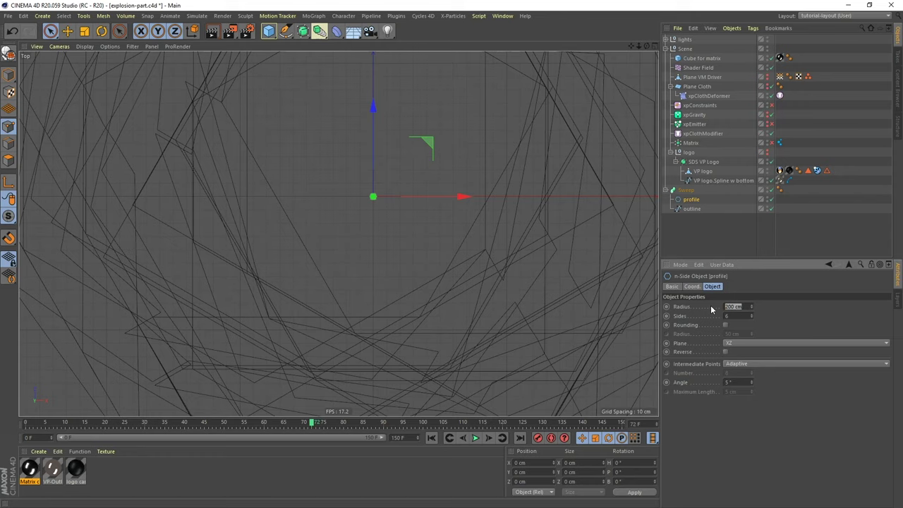
type("15")
key("Return")
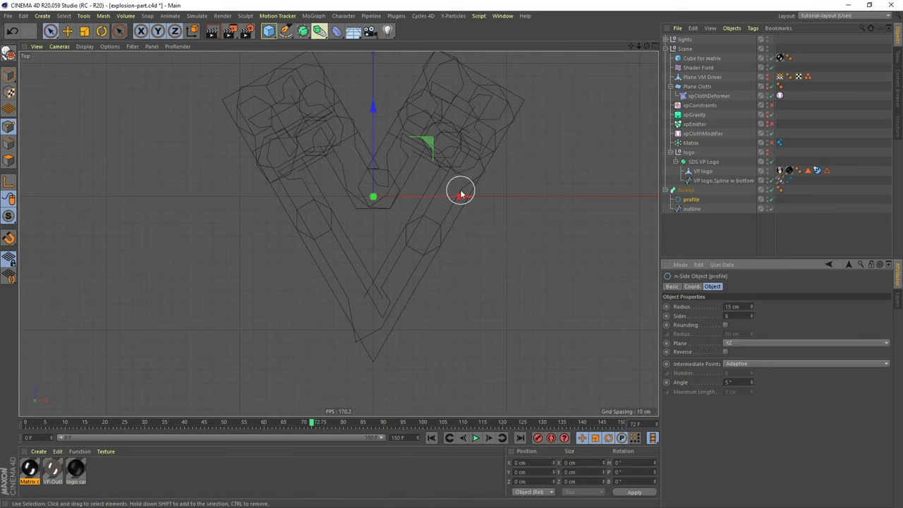
key("F1")
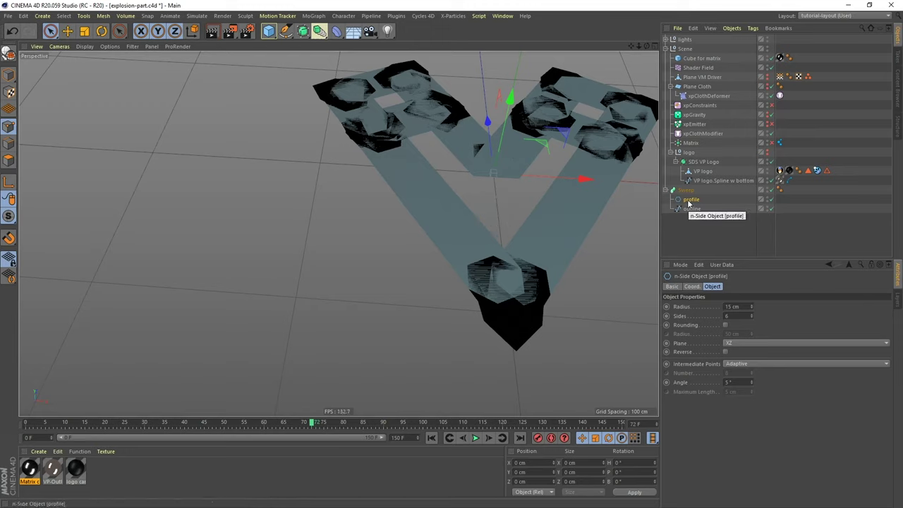
left_click_drag(574, 221, 549, 222, "alt")
left_click(737, 343)
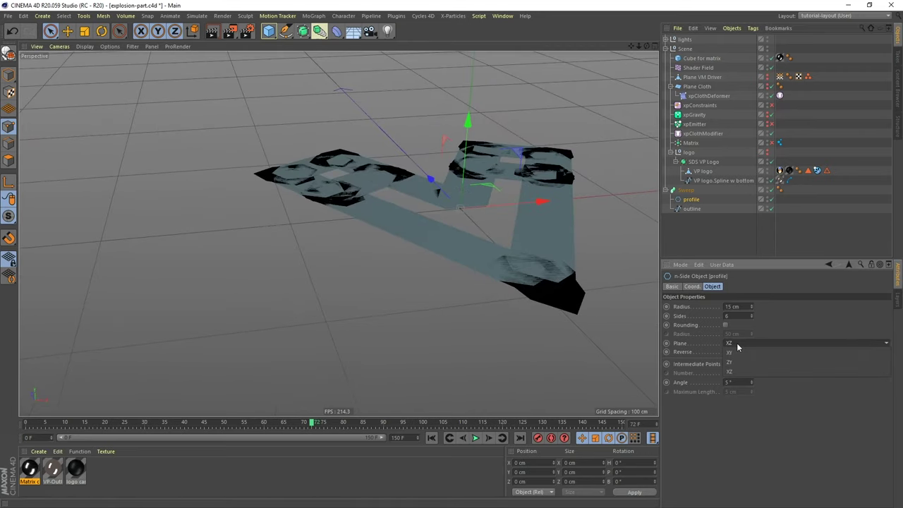
left_click(734, 352)
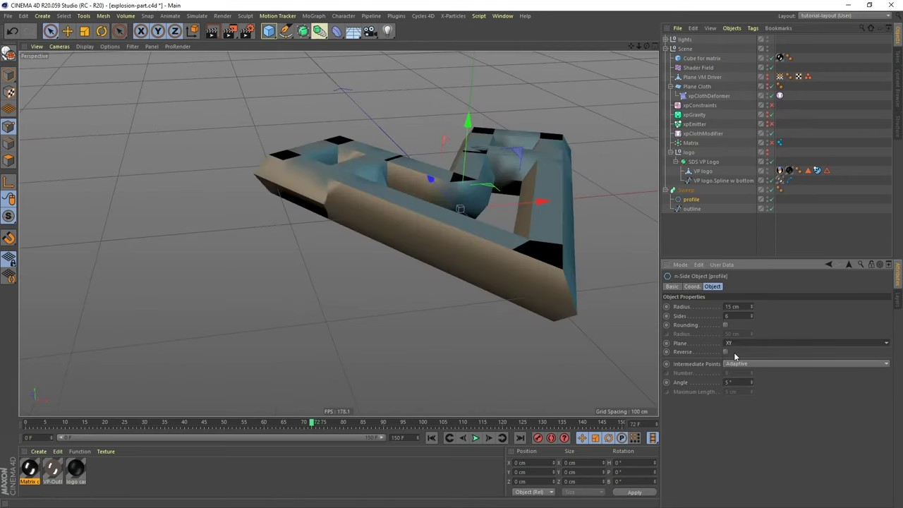
left_click_drag(543, 241, 407, 226, "alt")
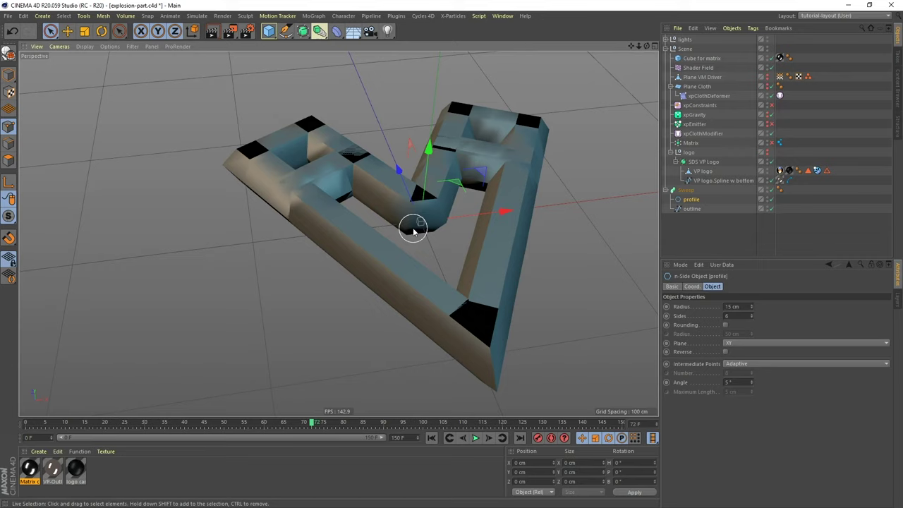
Rename the Sweep object as "Sweep explosion"
double_click(688, 190)
left_click(699, 189)
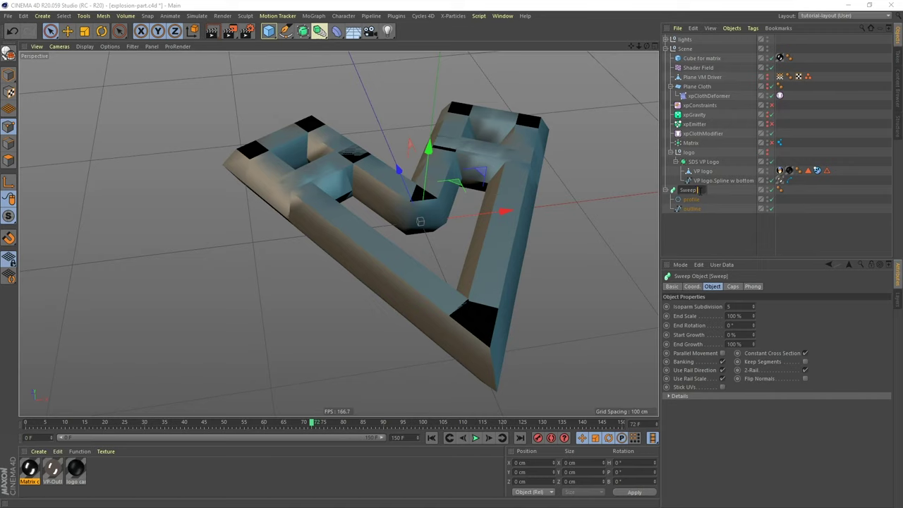
key("BackSpace")
key("BackSpace")
key("Return")
type("explosion")
key("Return")
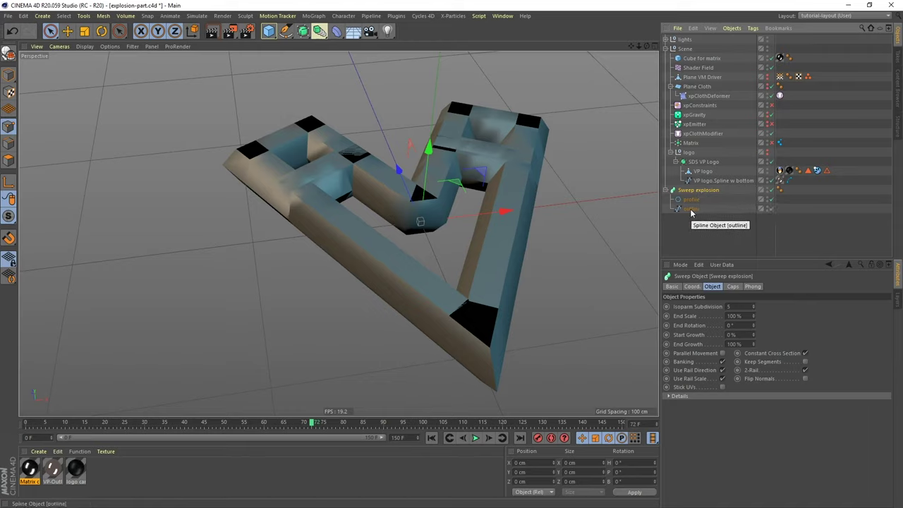
Disable the Sweep explosion generator and add a Displacer deformer as a child of the outline spline
left_click(691, 210)
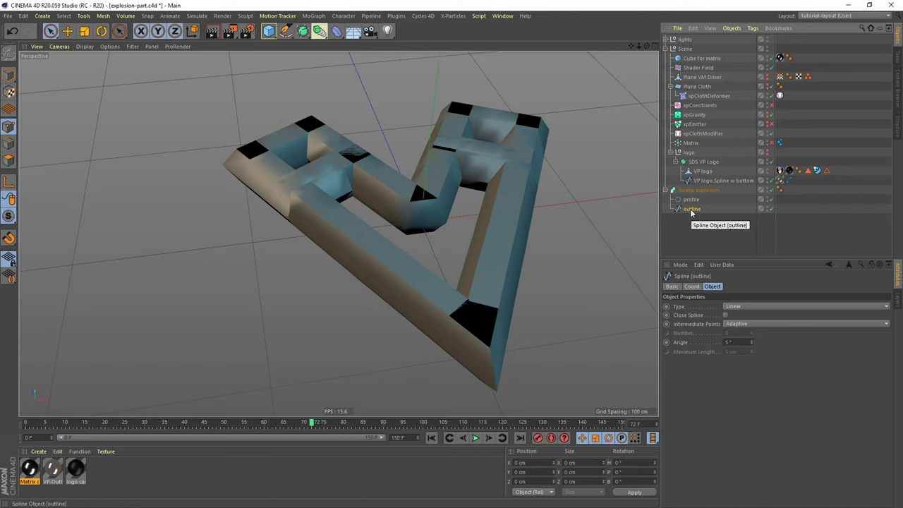
left_click(771, 190)
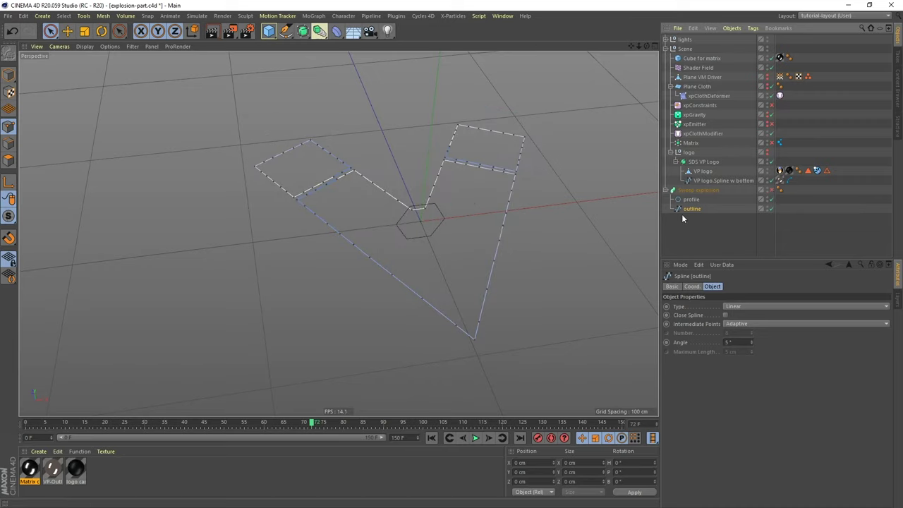
left_click(338, 33)
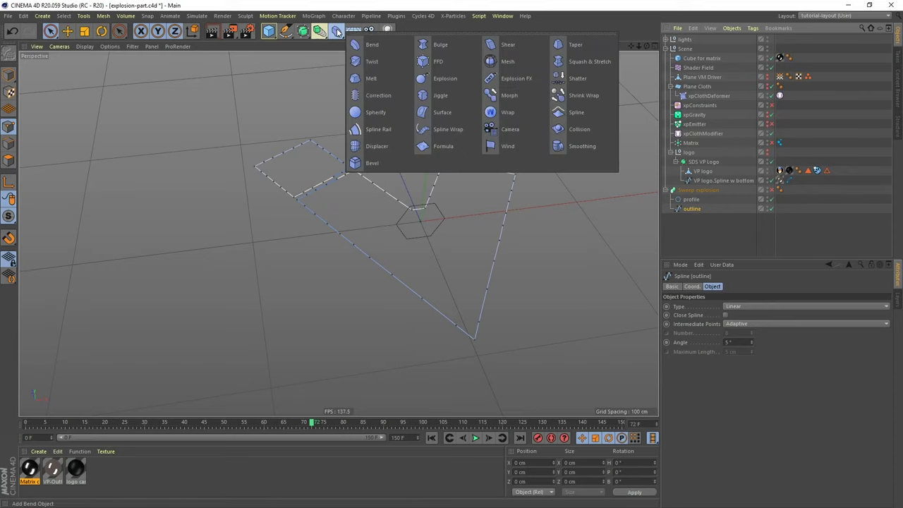
left_click(377, 148)
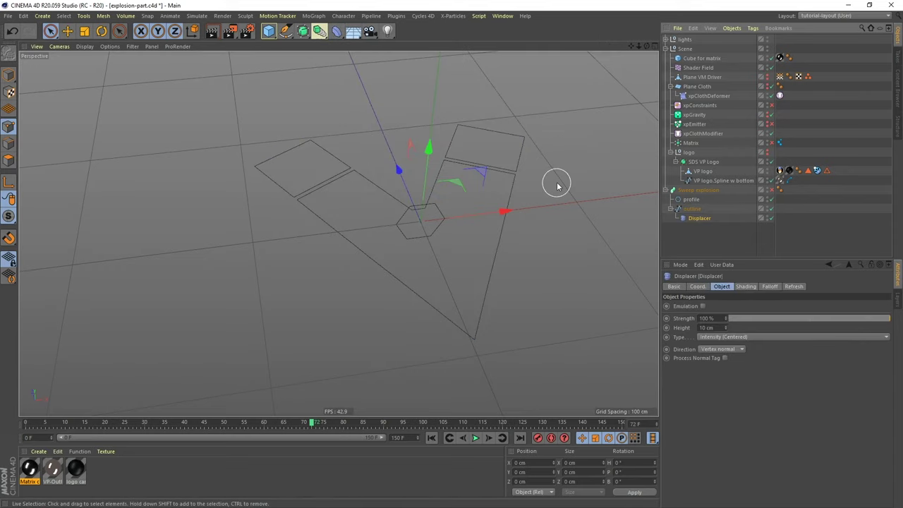
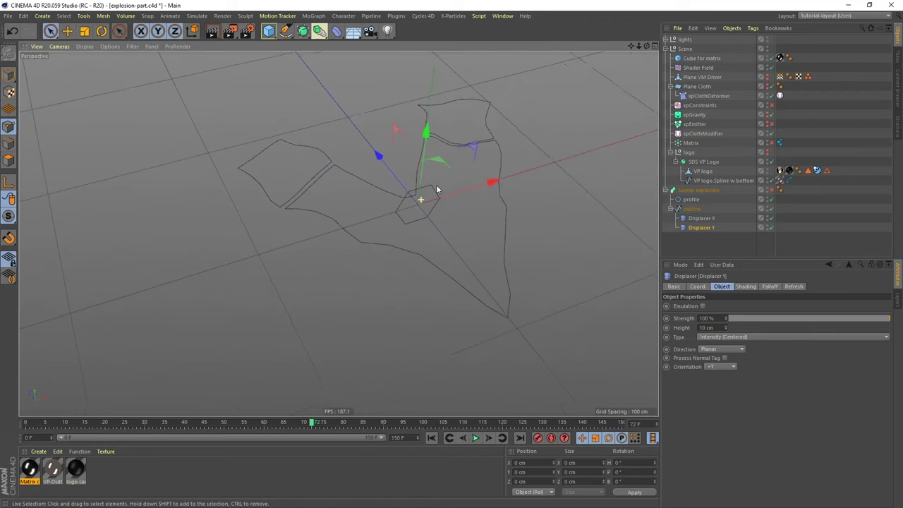
Set the Displacer Y deformer's height to 23 cm and re-enable the Sweep explosion generator
left_click_drag(725, 327, 725, 328)
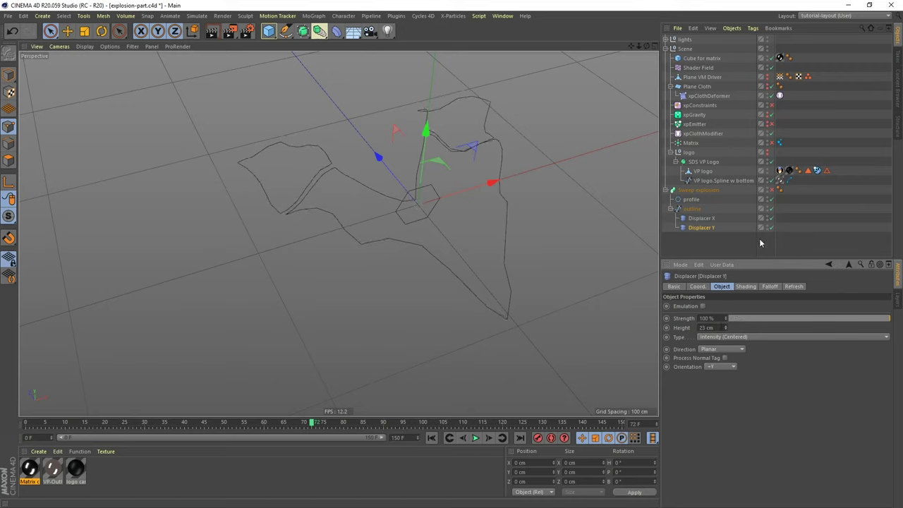
left_click(772, 190)
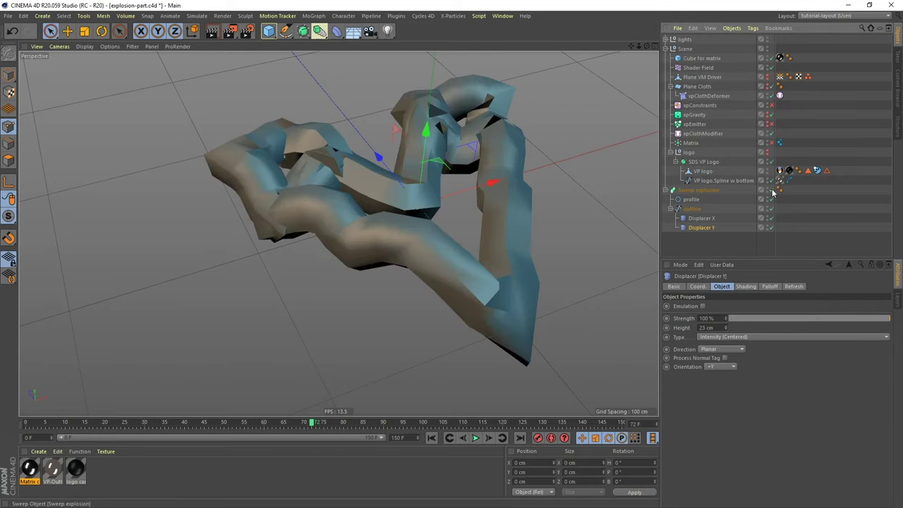
mouse_move(443, 243)
left_mouse_down("alt")
mouse_move(471, 208)
mouse_move(463, 244)
mouse_move(447, 221)
mouse_move(488, 238)
mouse_move(451, 215)
mouse_move(453, 238)
left_mouse_up("alt")
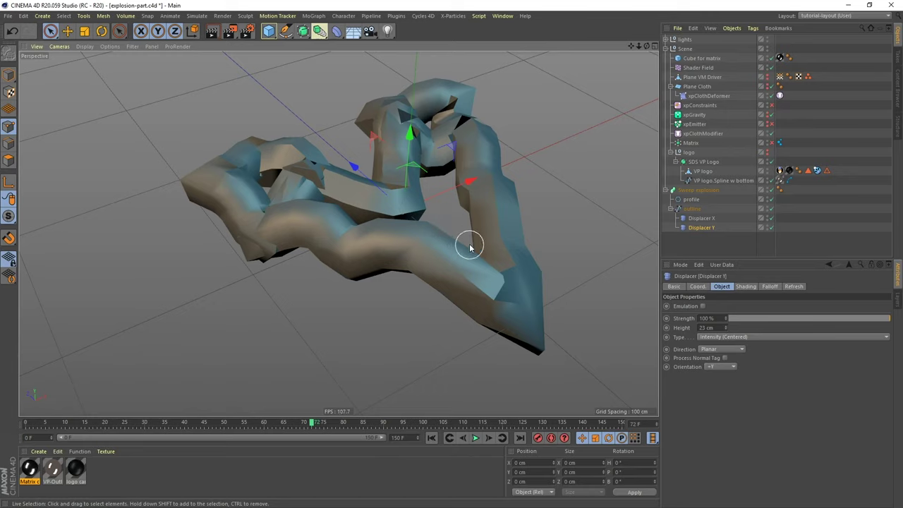
Add a Vibrate tag to the Sweep explosion object
left_click(693, 191)
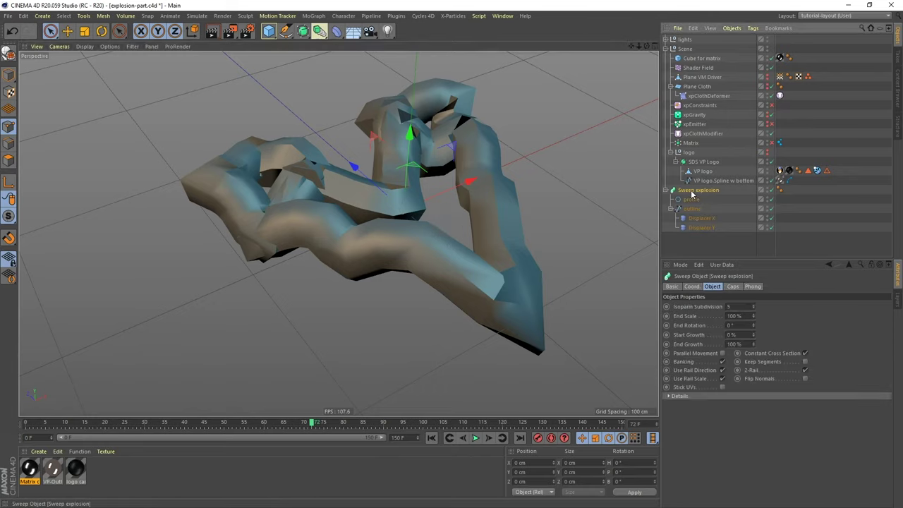
right_click(693, 195)
mouse_move(776, 112)
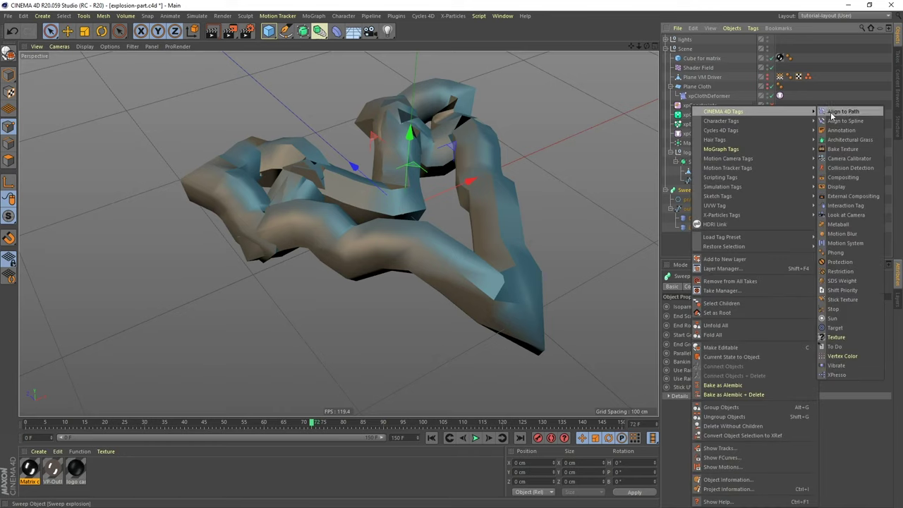
left_click(837, 365)
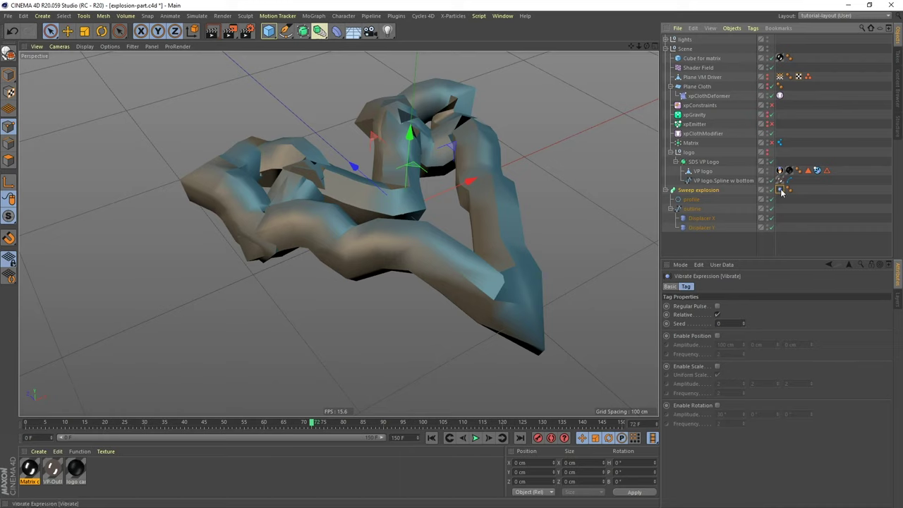
Enable rotation in the Vibrate tag with an amplitude of 15° on all three axes
left_click(717, 406)
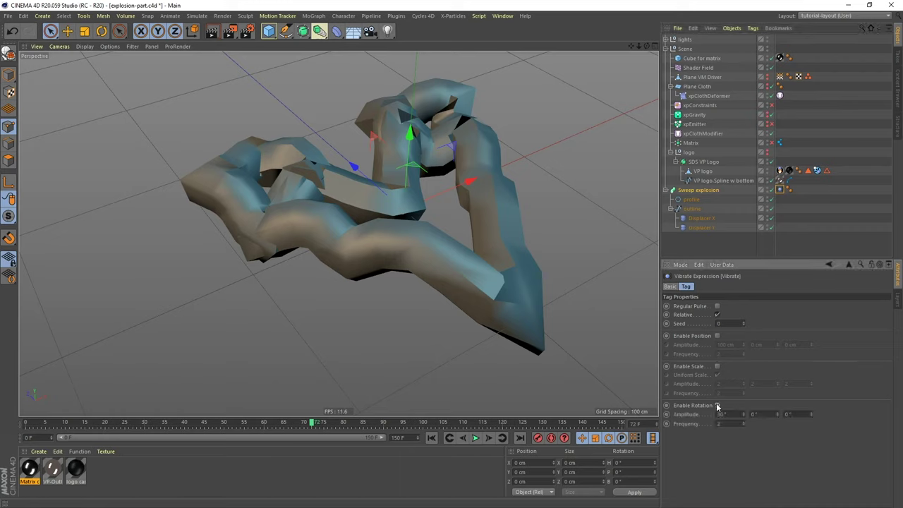
double_click(732, 414)
type("15")
key("Tab")
type("15")
key("Tab")
type("15")
Play the animation from the first frame to check the sweep's vibrating rotation, and stop it
left_click(431, 437)
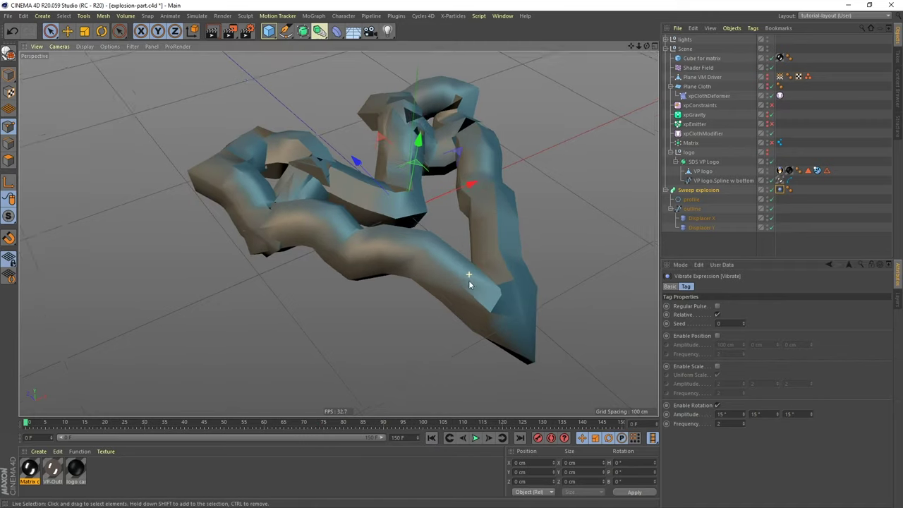
left_click_drag(468, 280, 398, 255, "alt")
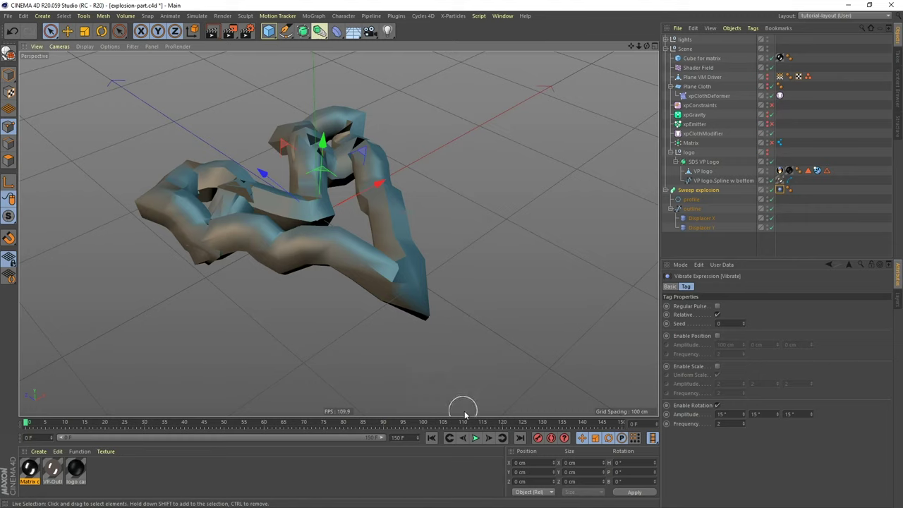
left_click(474, 438)
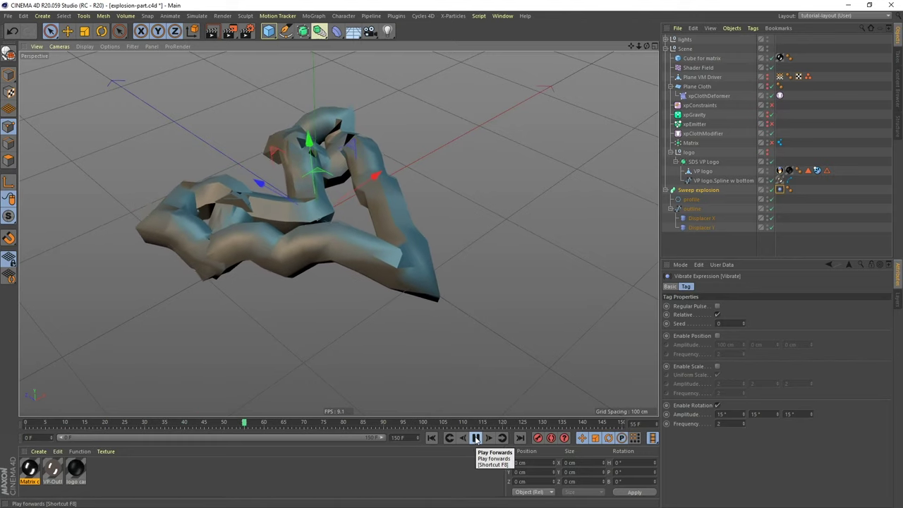
left_click(476, 438)
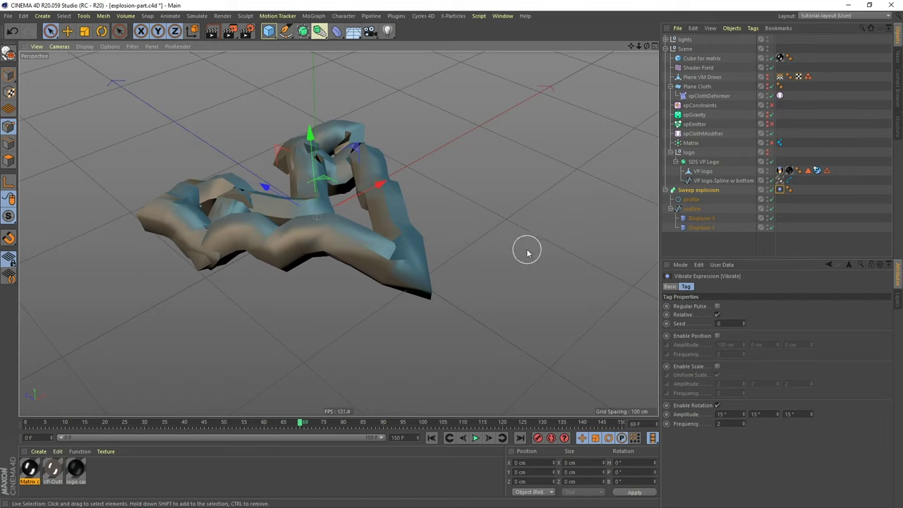
Delete the xpExplosiaFX Collider tag and the other extra tags from VP logo, keeping its material and phong tags
left_click(780, 171)
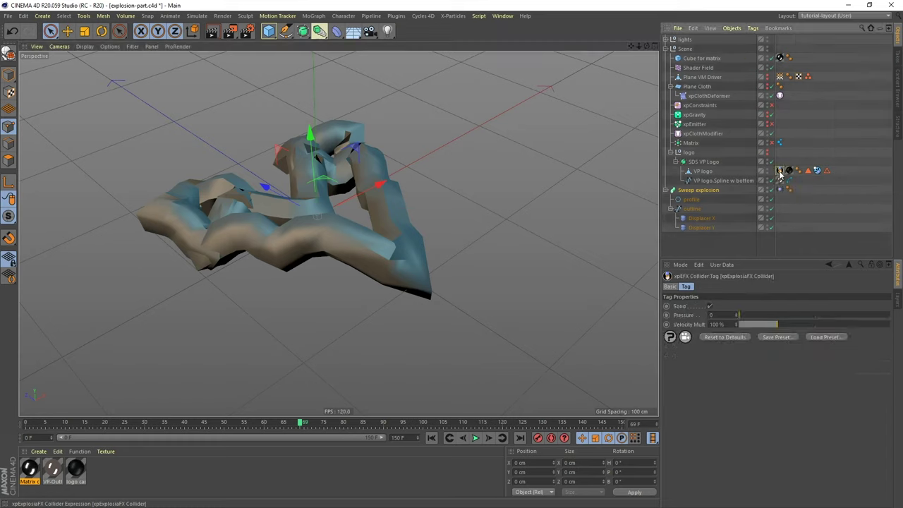
key("Delete")
left_click(808, 172)
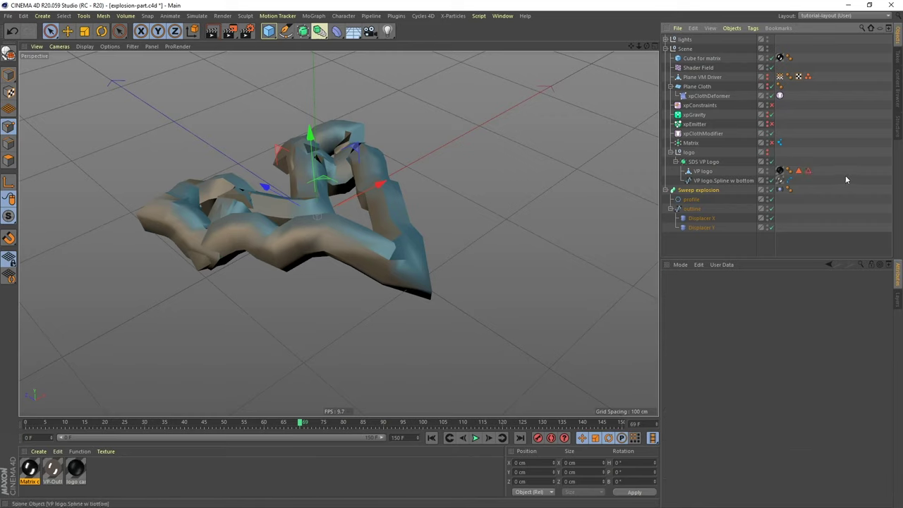
key("Delete")
key("Delete")
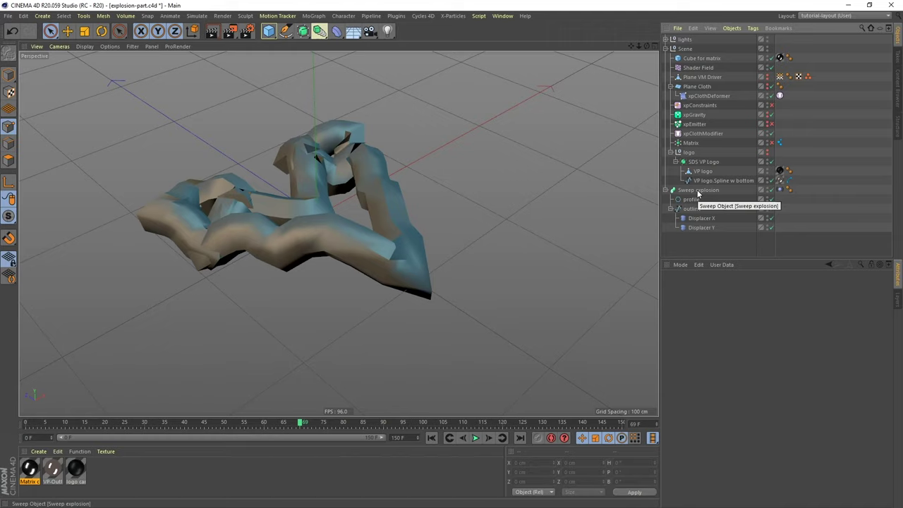
Create a null at the end of the object hierarchy and rename it "explosion group"
left_click(268, 30)
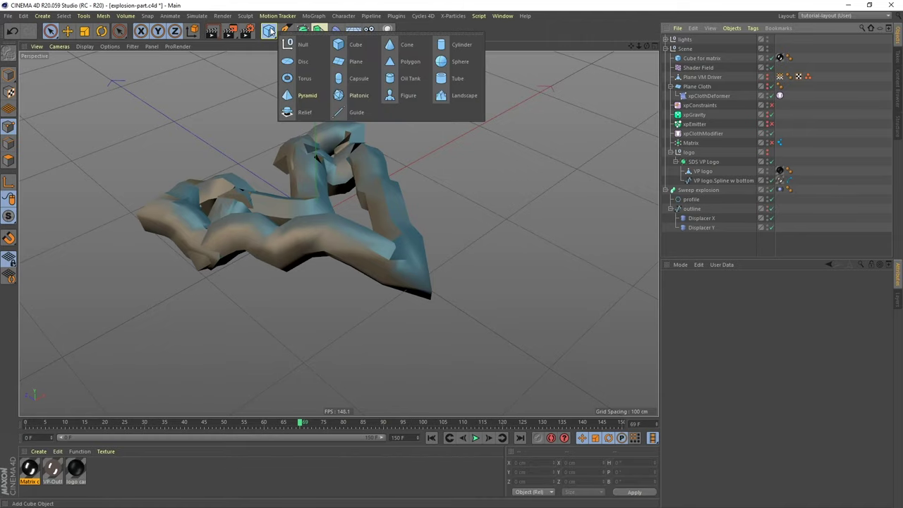
left_click(304, 45)
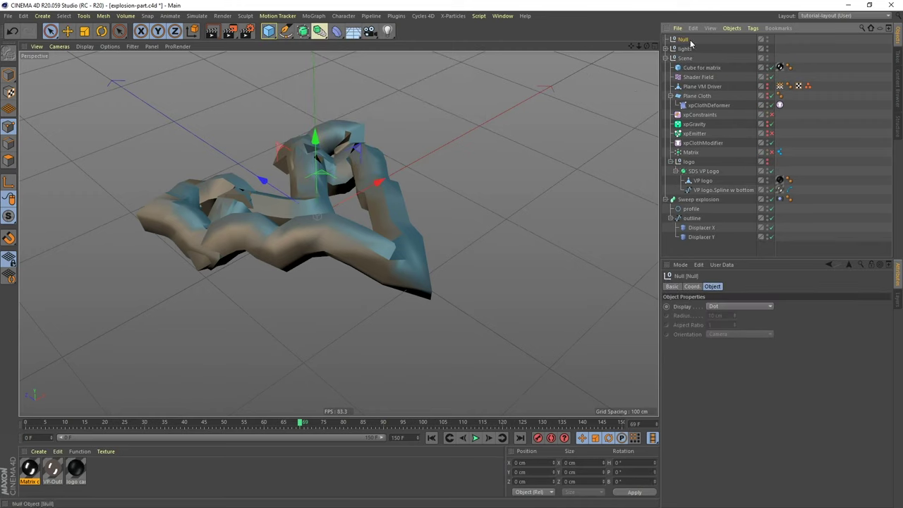
left_click_drag(688, 96, 688, 240)
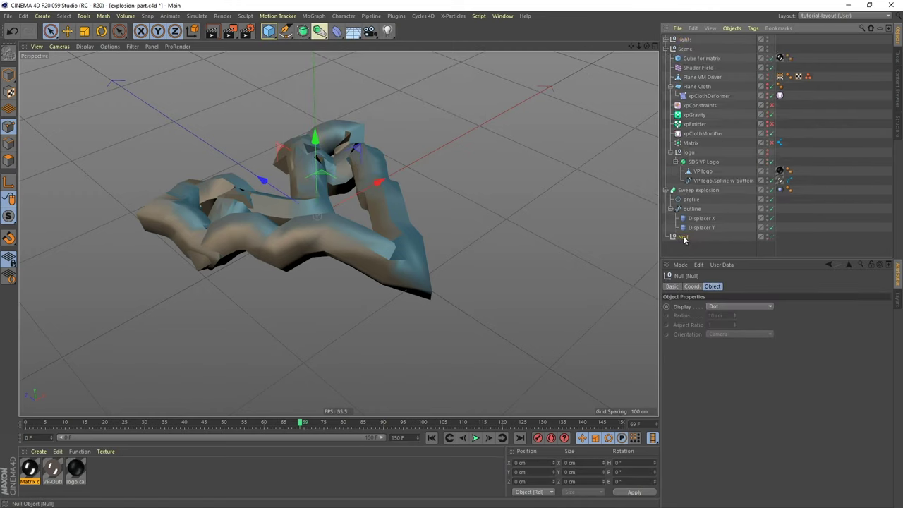
type("e")
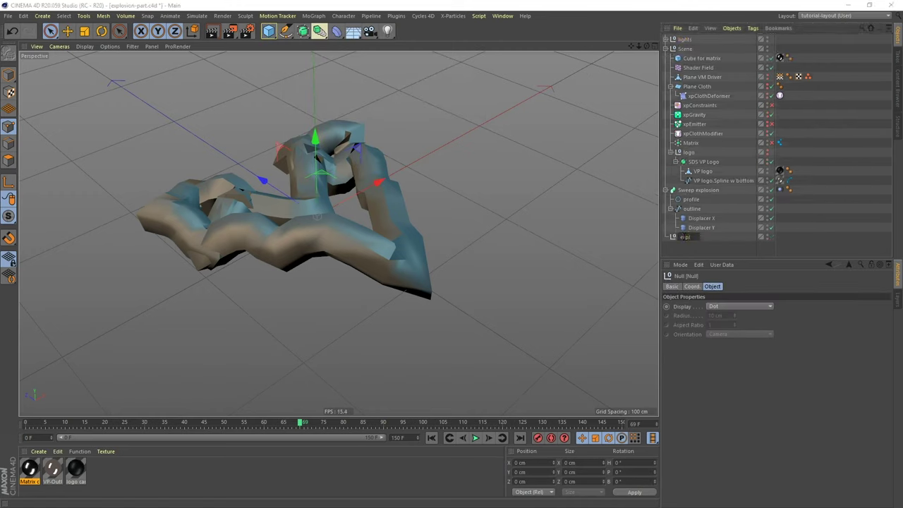
type("xplosion group")
key("Return")
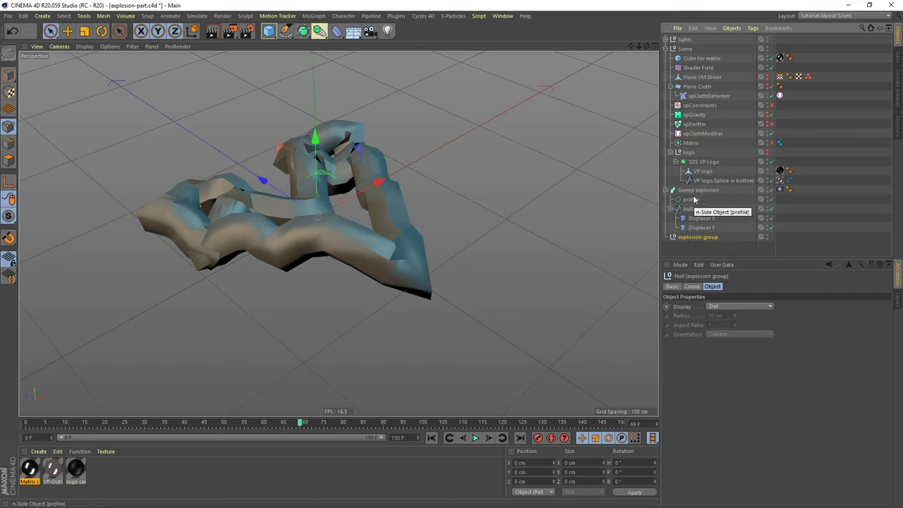
Collapse the Sweep explosion object and nest it inside the explosion group null
left_click(666, 189)
left_click(691, 191)
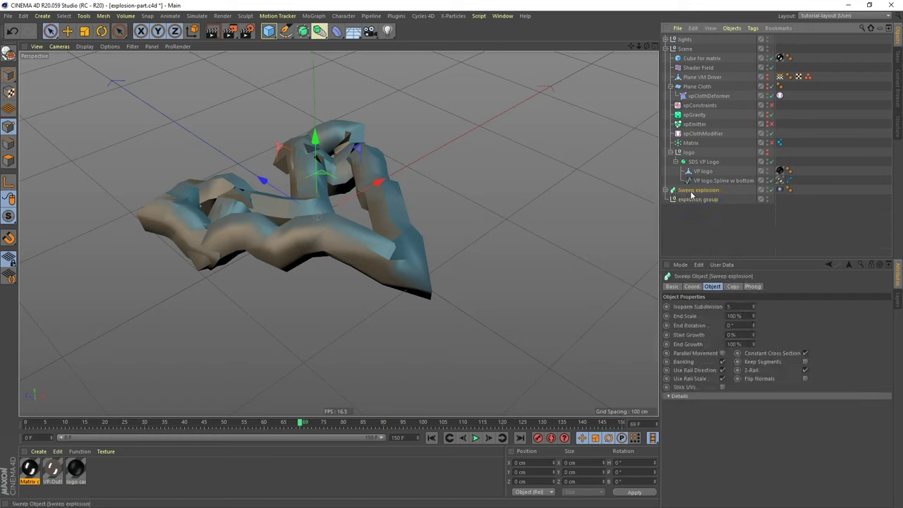
left_click_drag(691, 193, 692, 199)
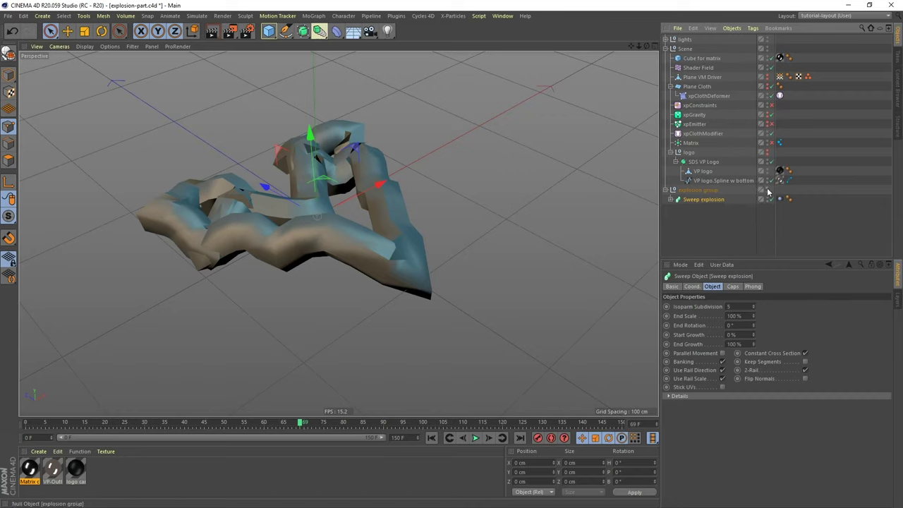
Hide the explosion group in the viewport and make the logo group visible
left_click(767, 188)
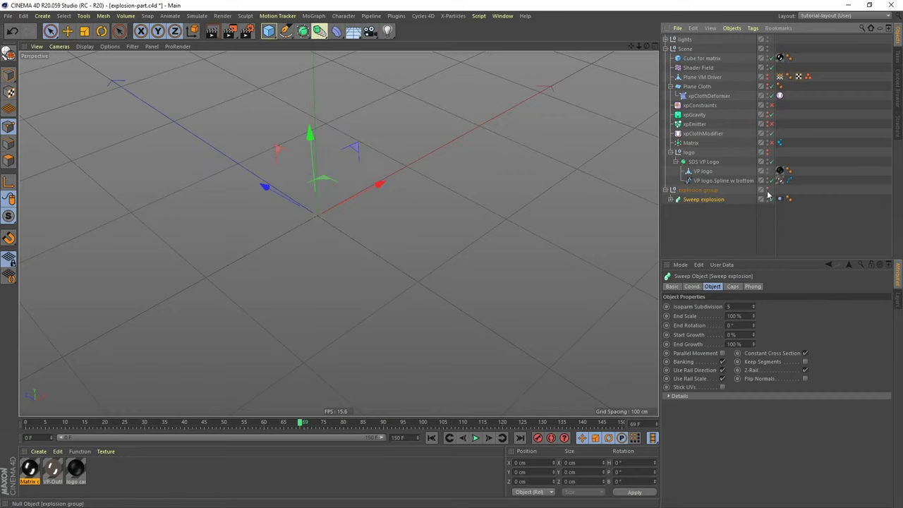
left_click(768, 152)
scroll(373, 205, "down", 5)
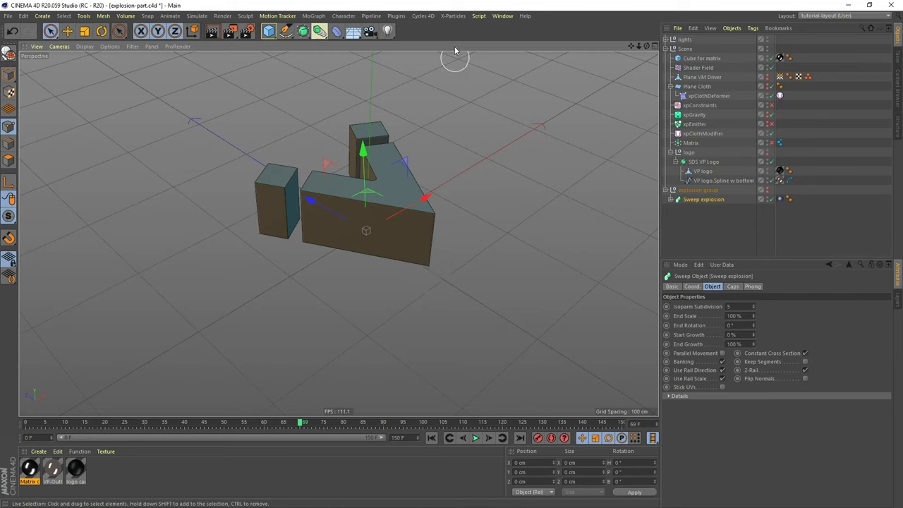
Add an X-Particles xpSystem, rename it "xpSystem explosia" and delete its default xpEmitter
left_click(452, 16)
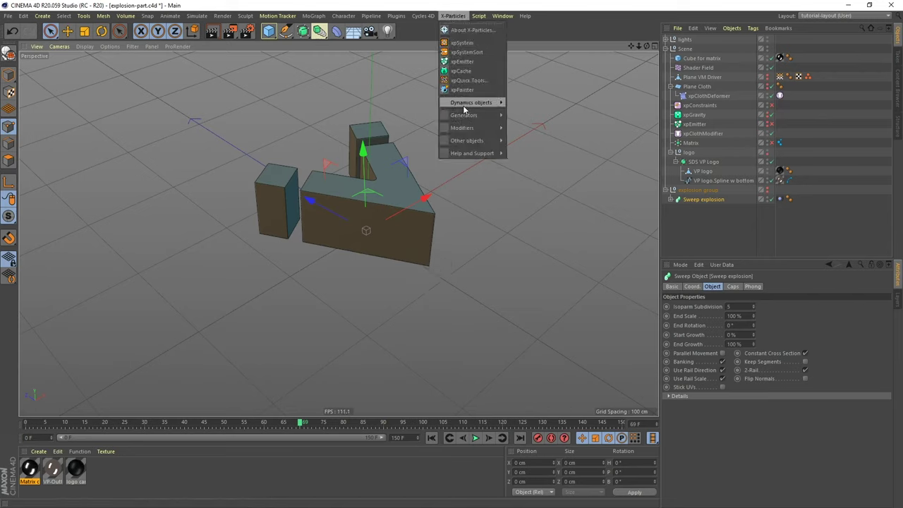
left_click(462, 43)
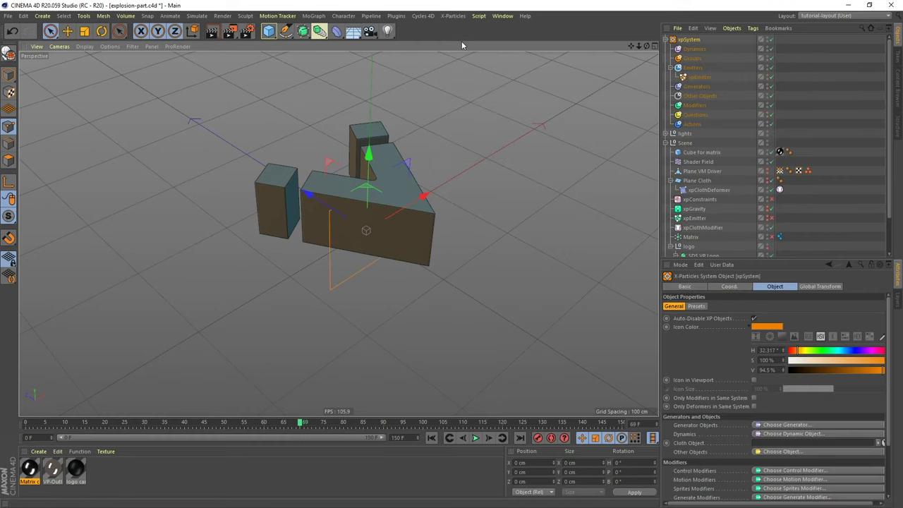
double_click(702, 39)
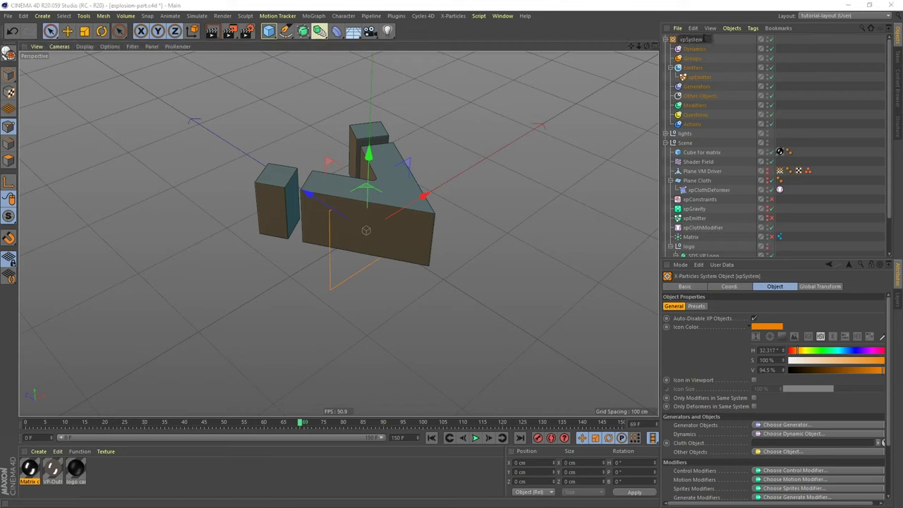
type("explosion")
key("Return")
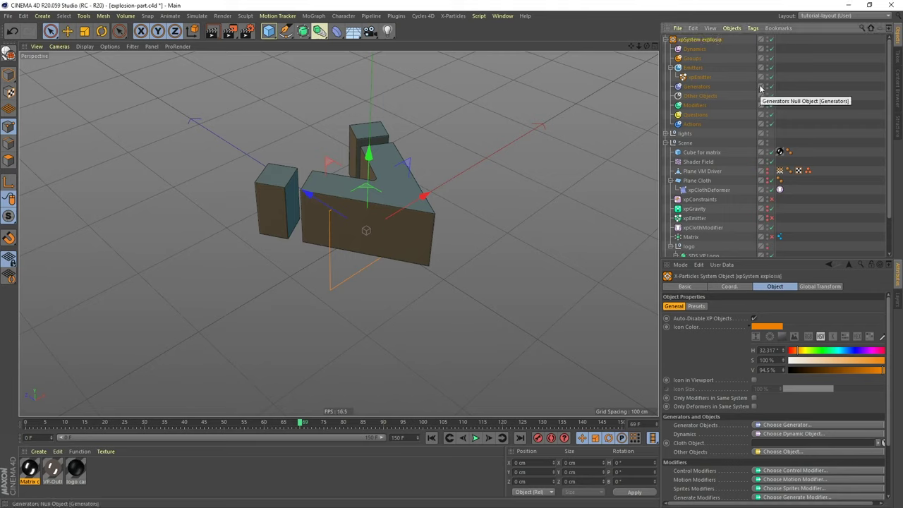
left_click(700, 78)
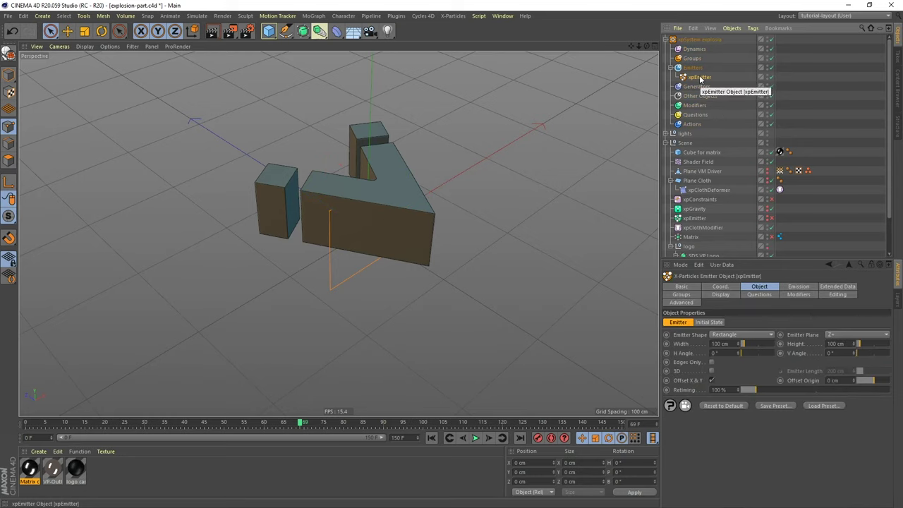
key("Delete")
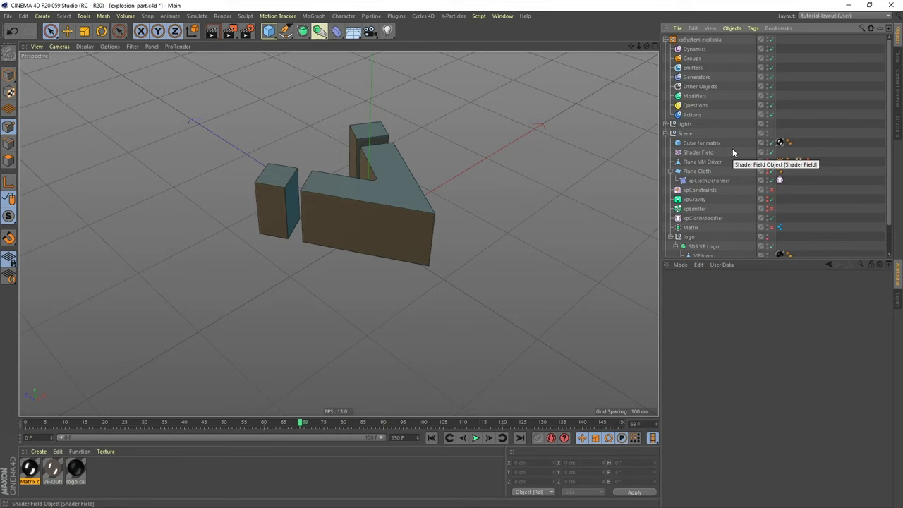
Play the scene from the first frame to check playback with the emitter removed, and stop it
left_click(431, 438)
left_click(474, 438)
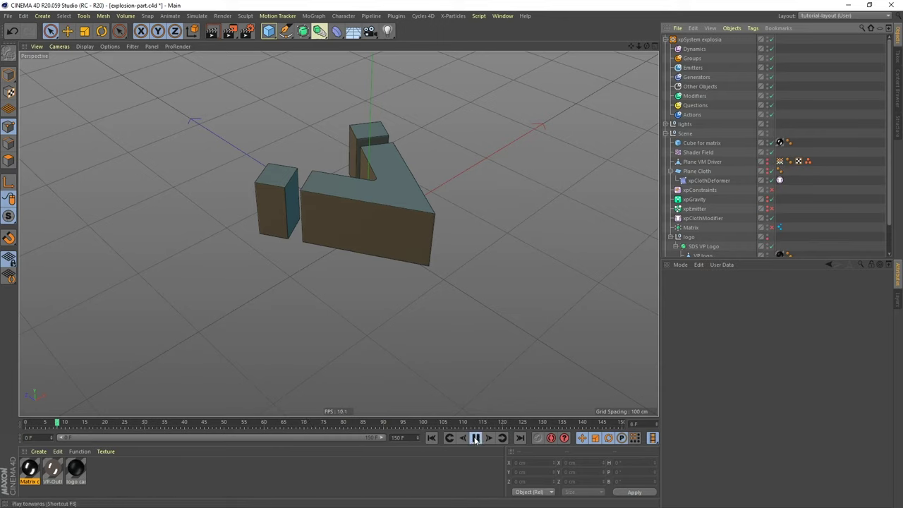
left_click(476, 439)
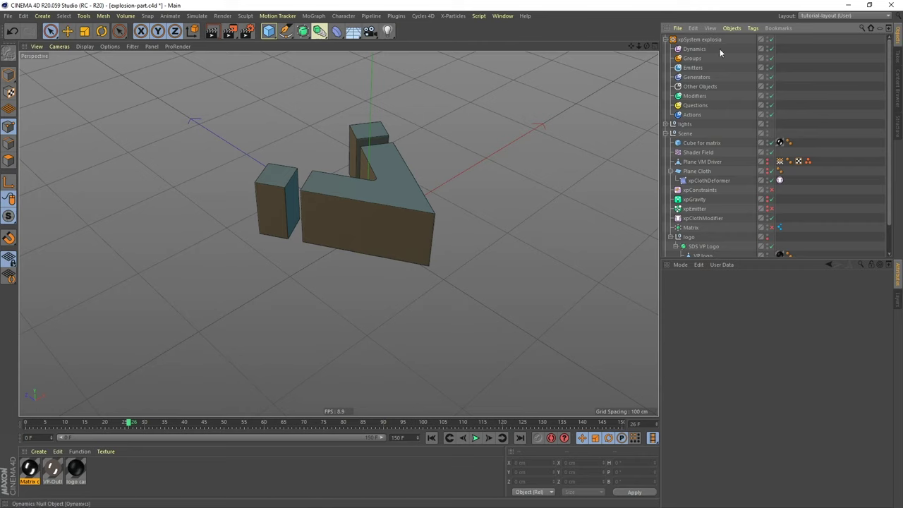
Add an xpExplosiaFX object to the Dynamics folder of the xpSystem explosia
left_click(695, 49)
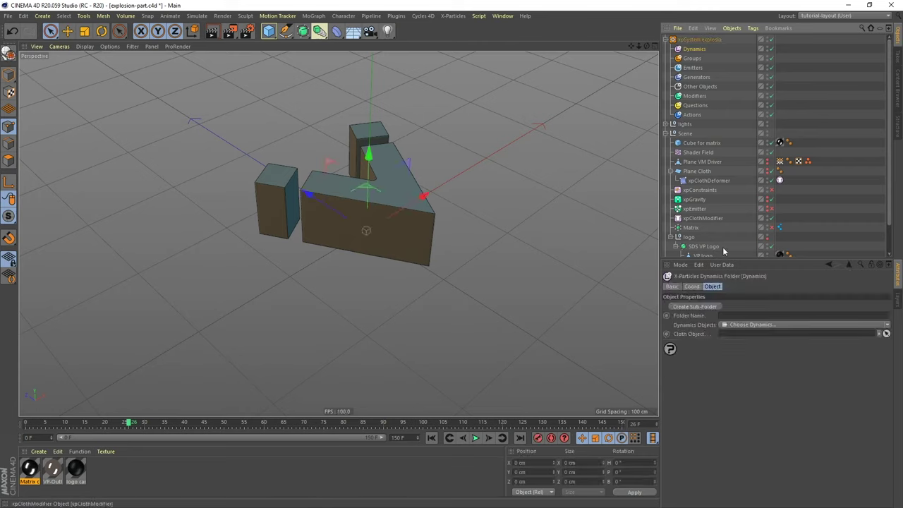
left_click(733, 325)
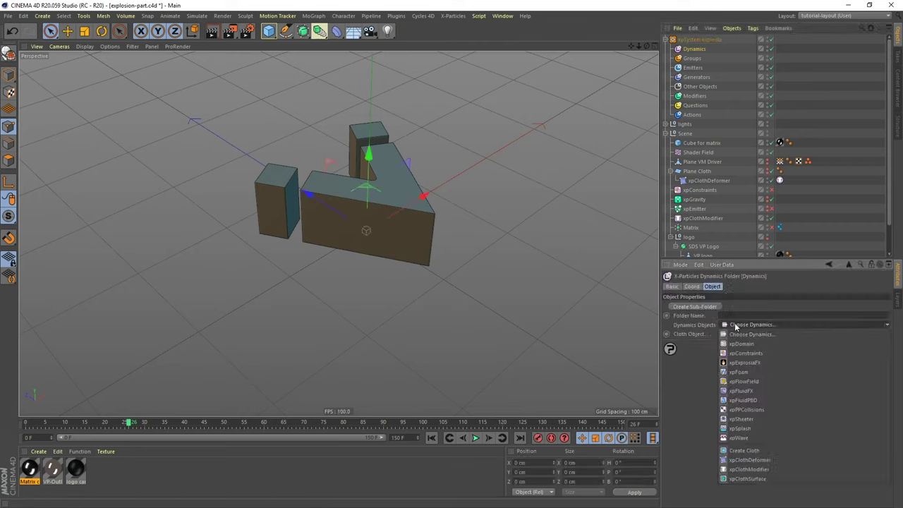
left_click(744, 362)
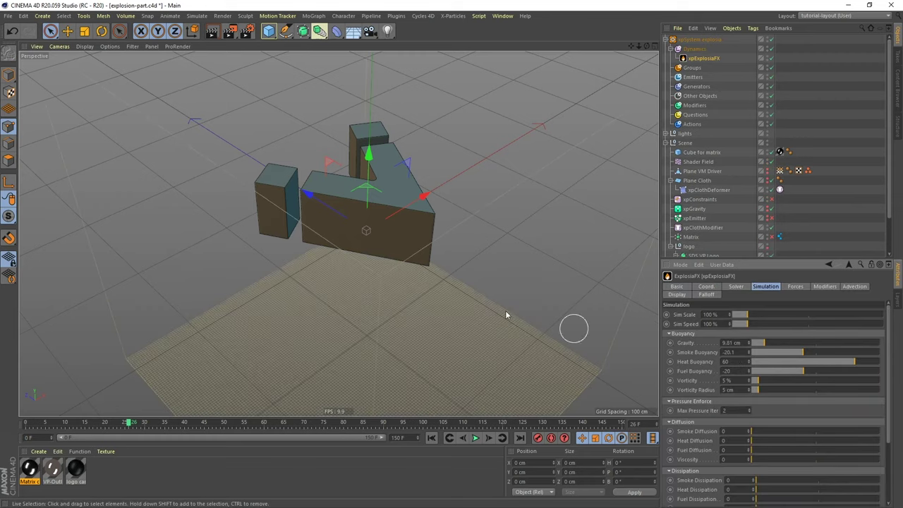
Set the voxel size of the xpExplosiaFX solver to 6 cm
left_click_drag(454, 259, 395, 260, "alt")
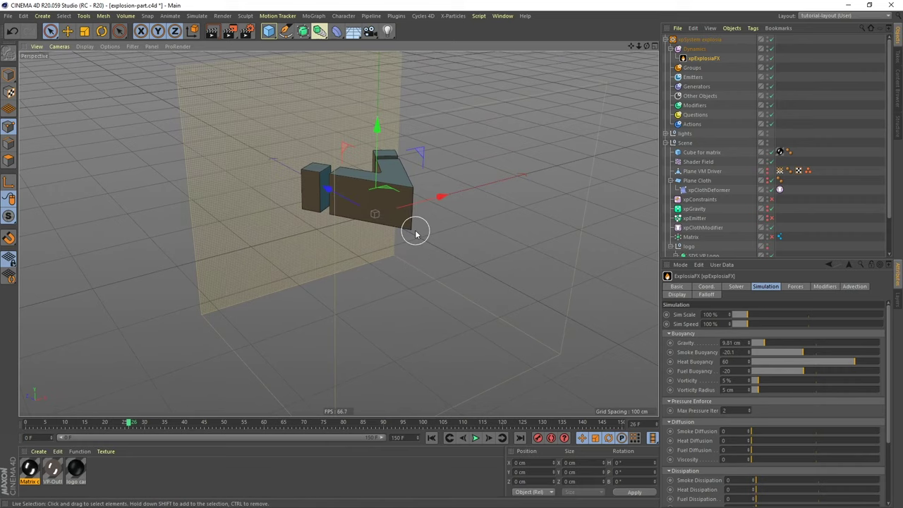
left_click_drag(415, 227, 377, 212, "alt")
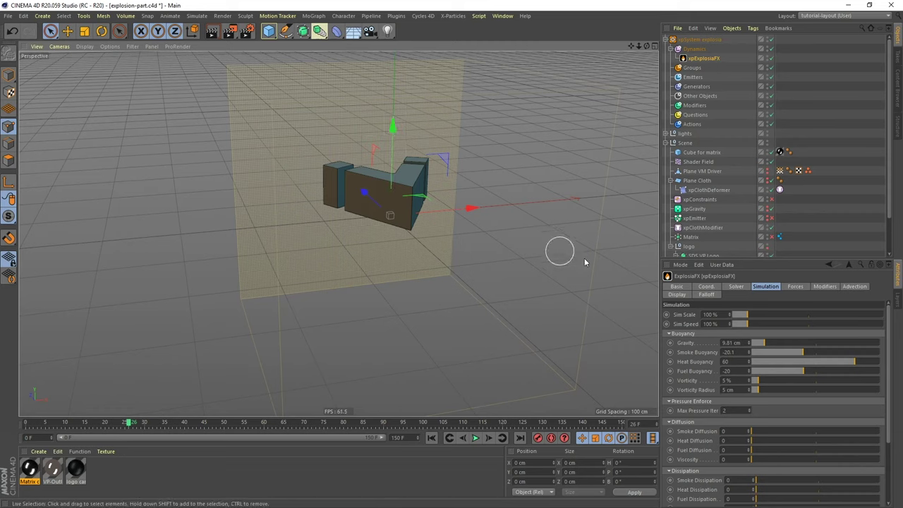
left_click(736, 287)
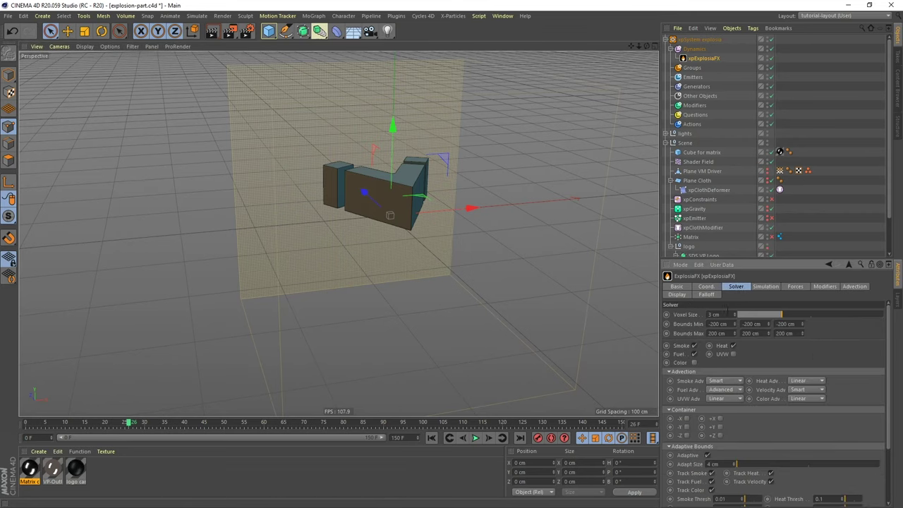
left_click(728, 313)
type("6")
key("Return")
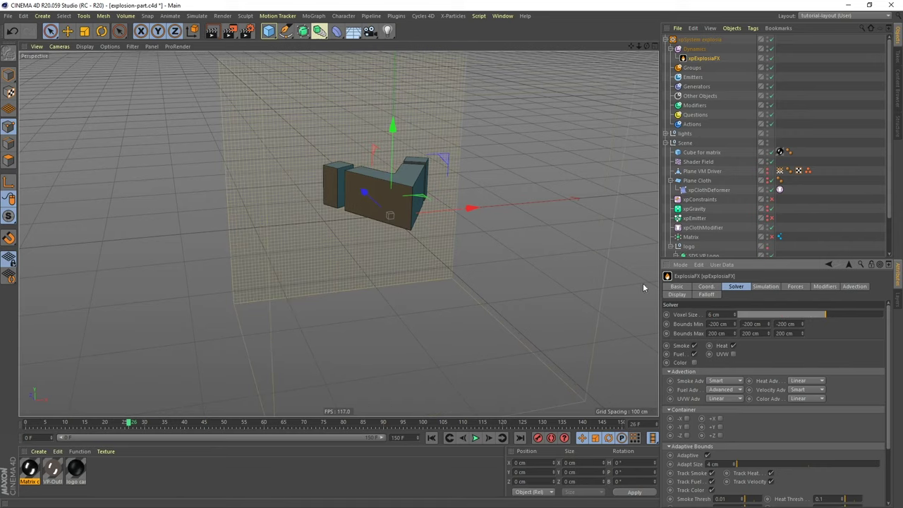
Move the whole xpSystem explosia straight up so the logo sits near the floor of its simulation container
left_click_drag(498, 191, 546, 193, "alt")
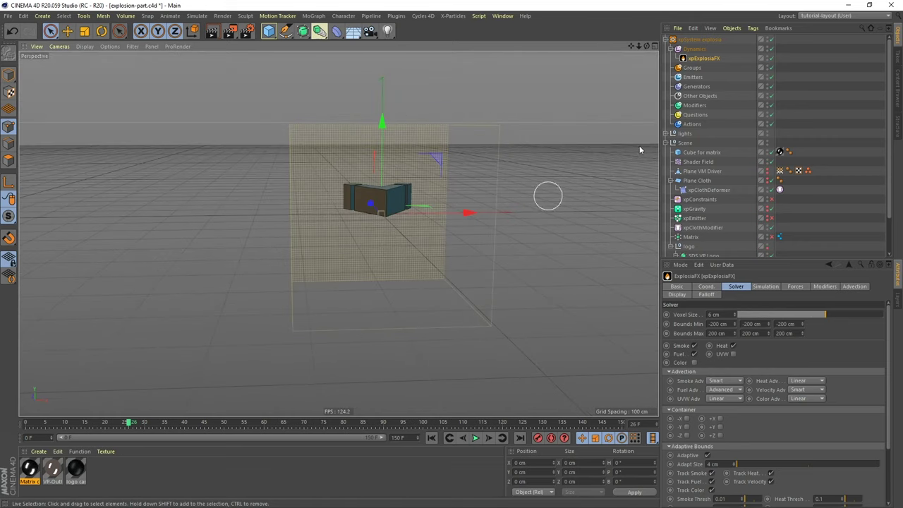
left_click(699, 40)
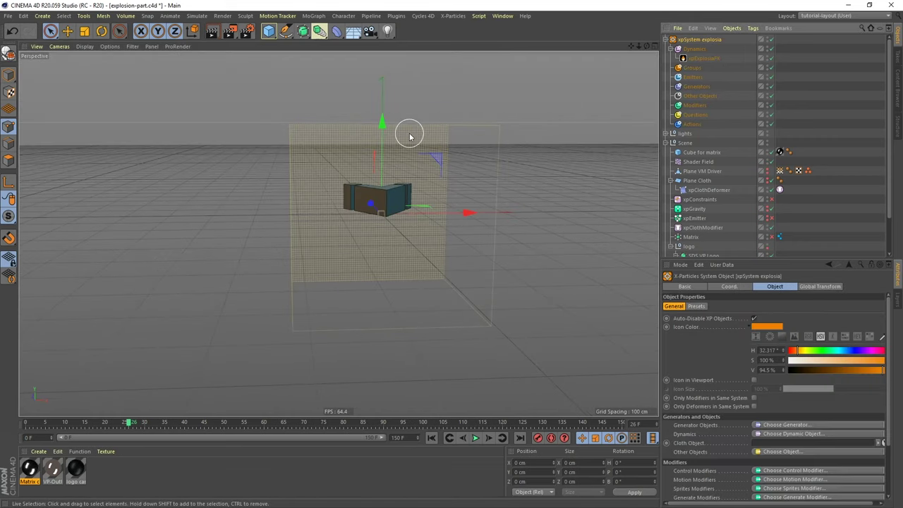
key("e")
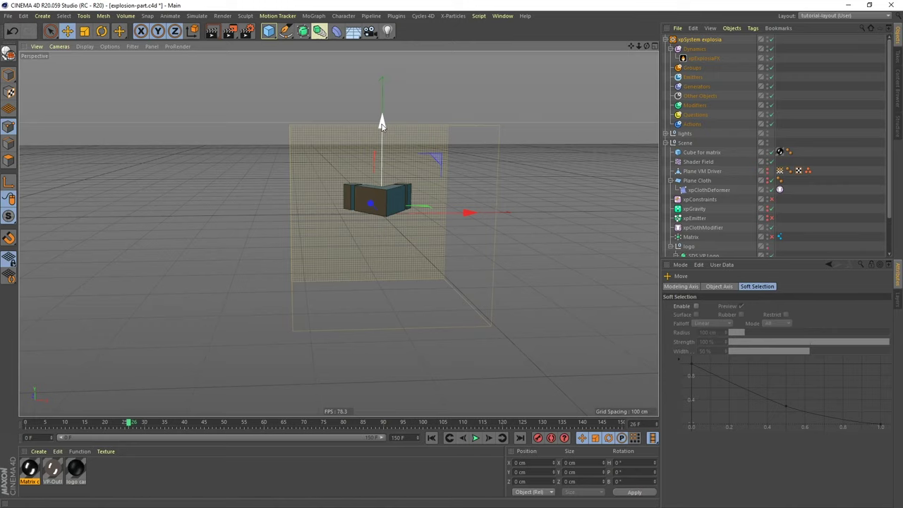
left_click_drag(381, 121, 386, 51)
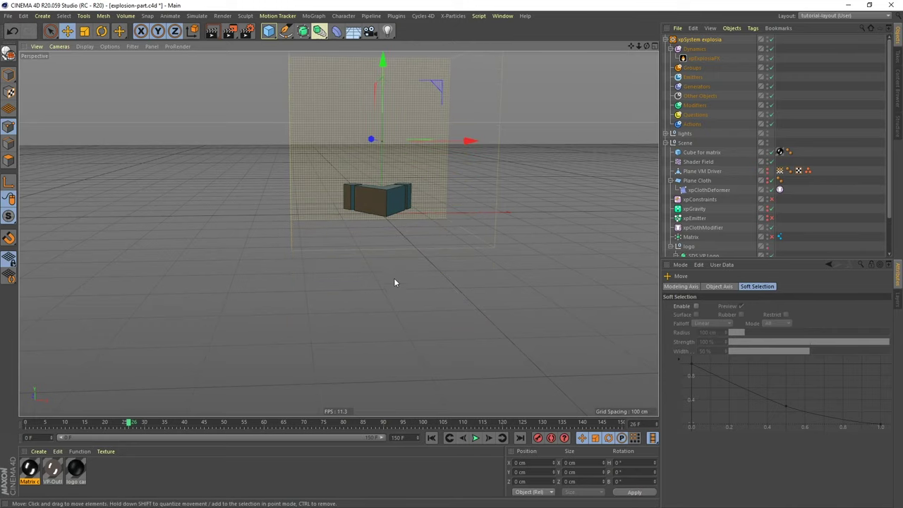
left_click_drag(378, 216, 415, 265, "alt")
Play the scene from the first frame to check the repositioned system, and stop it
left_click(432, 438)
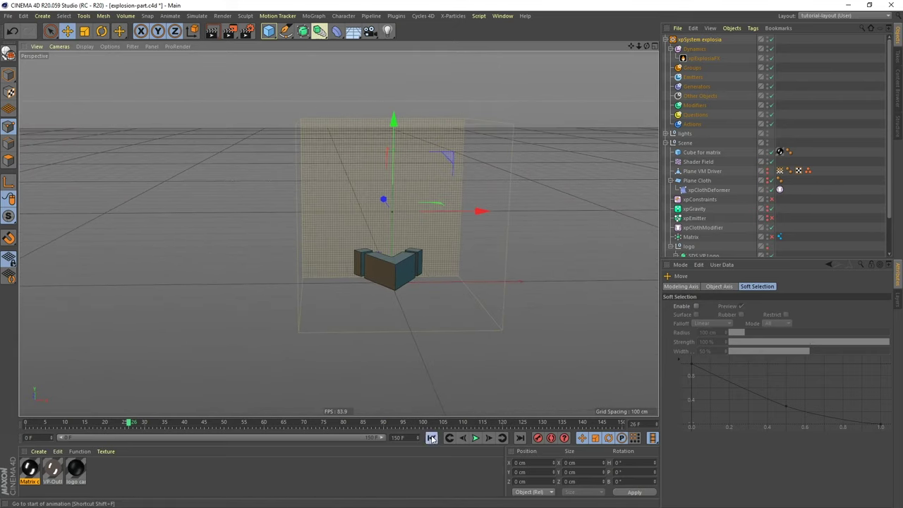
left_click(476, 438)
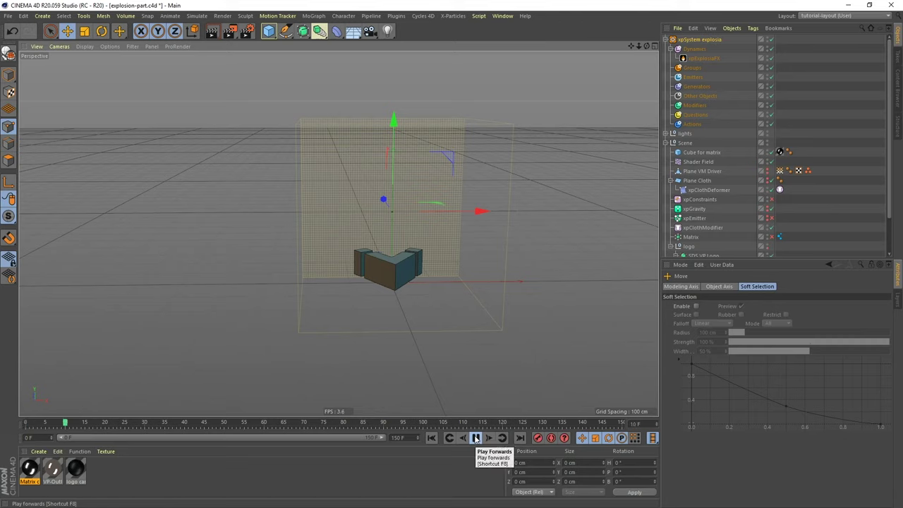
left_click(476, 438)
Add an xpExplosiaFX Source tag to the Sweep explosion object in the explosion group
left_click_drag(800, 258, 797, 336)
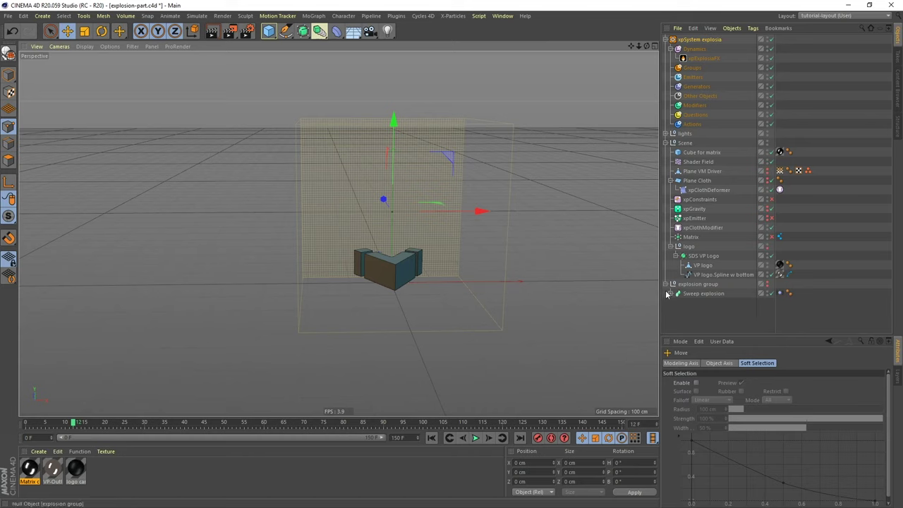
left_click(705, 294)
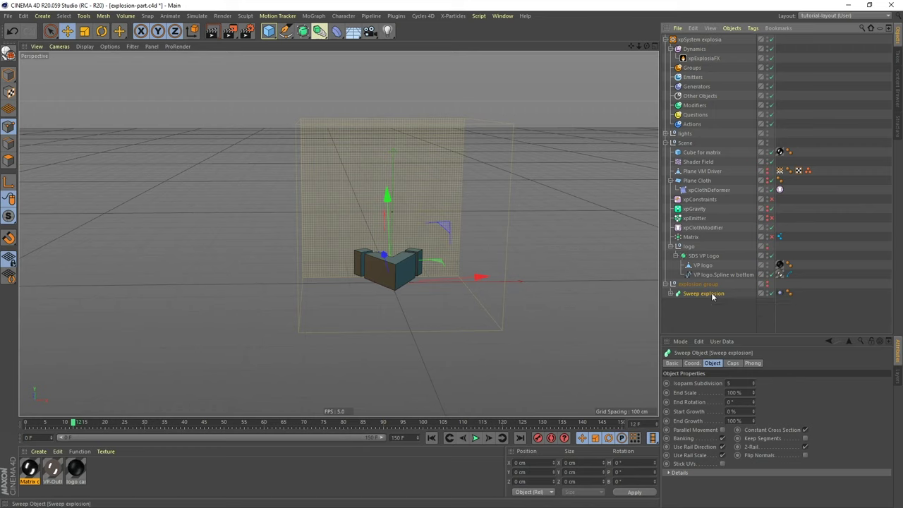
right_click(713, 298)
mouse_move(752, 215)
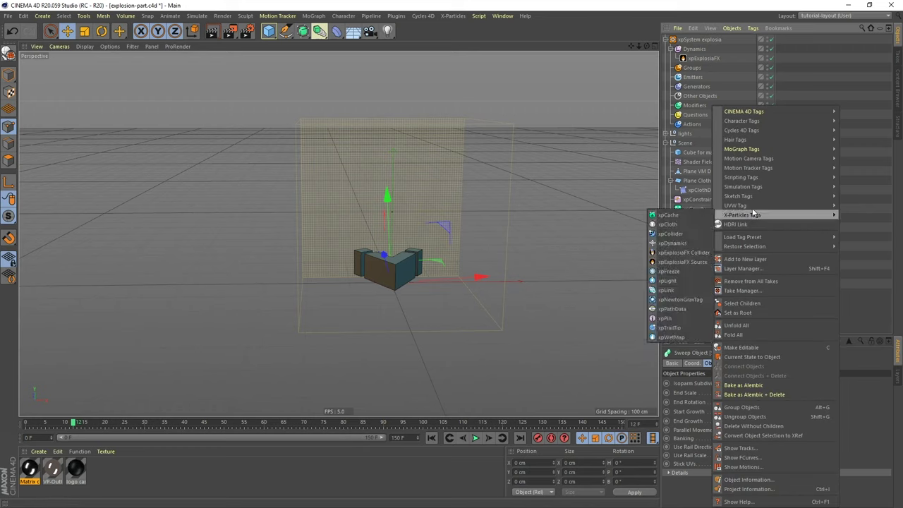
left_click(684, 262)
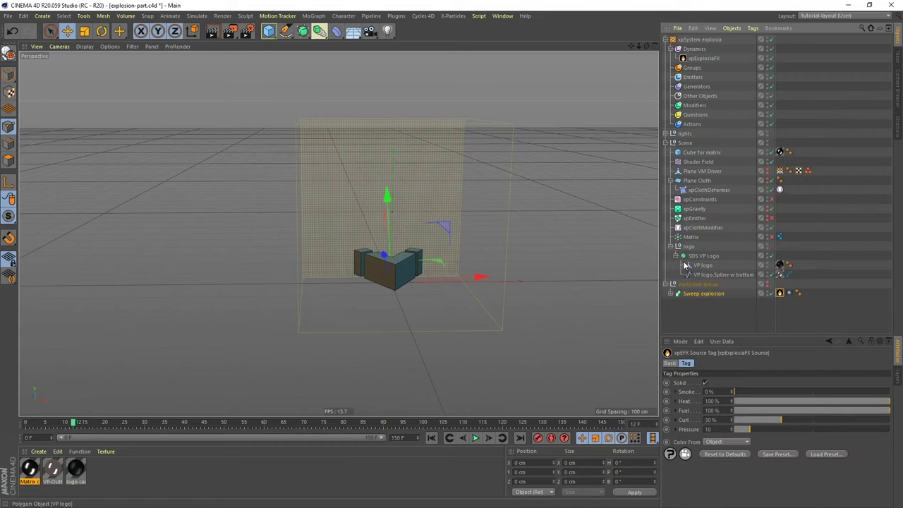
Preview the source simulation twice from the first frame, hiding the logo group in the viewport between the two runs
left_click(431, 438)
left_click(473, 439)
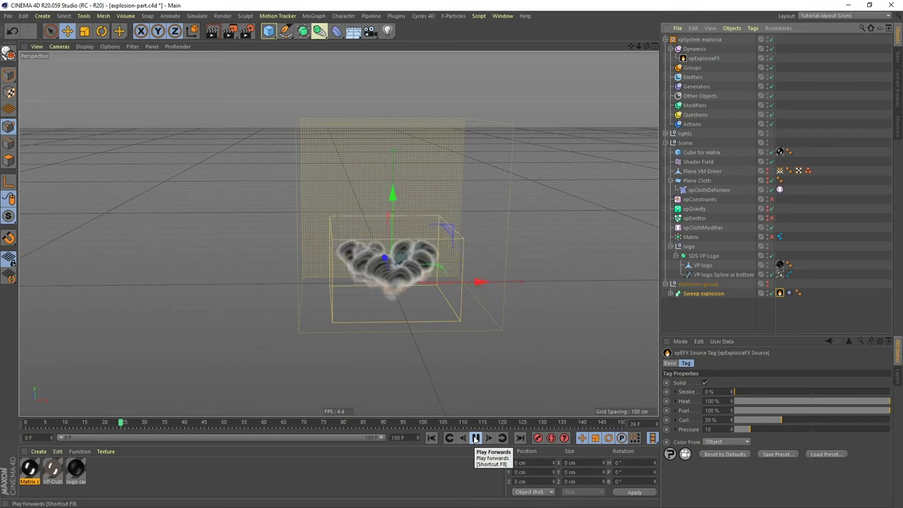
left_click(476, 439)
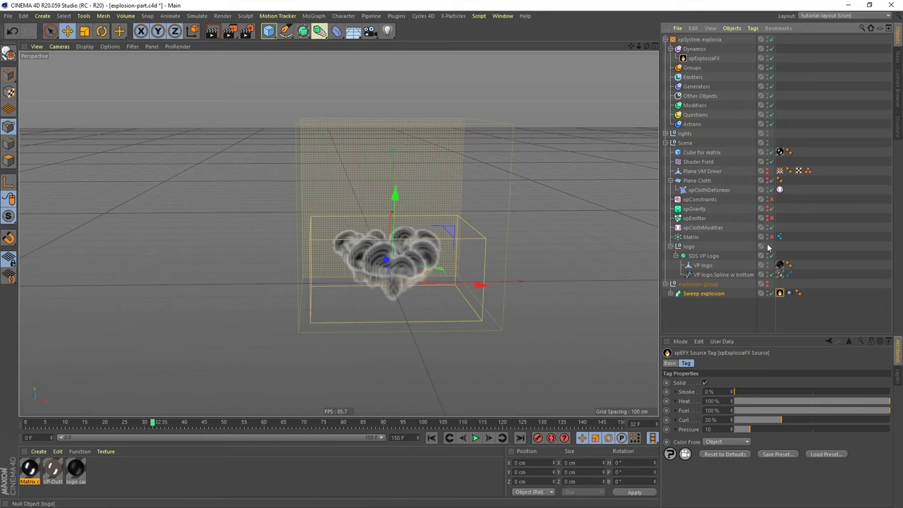
scroll(413, 286, "up", 4)
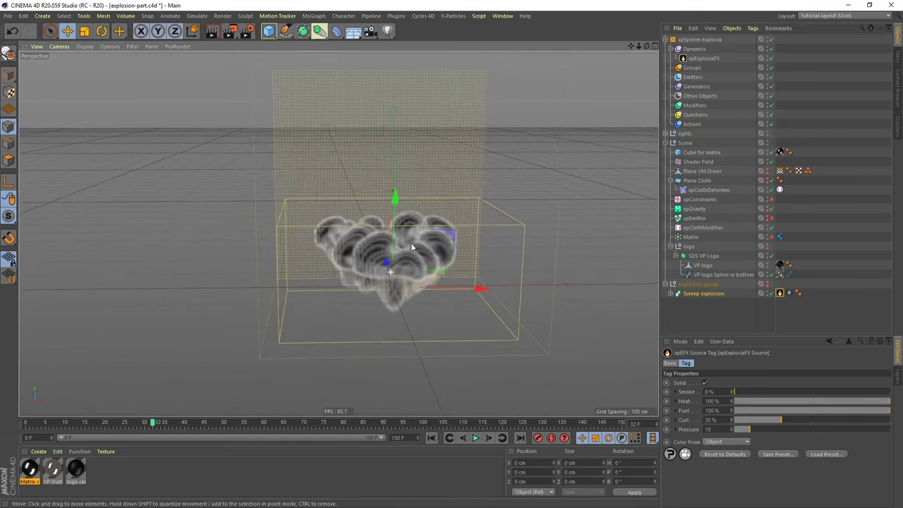
scroll(413, 286, "down", 3)
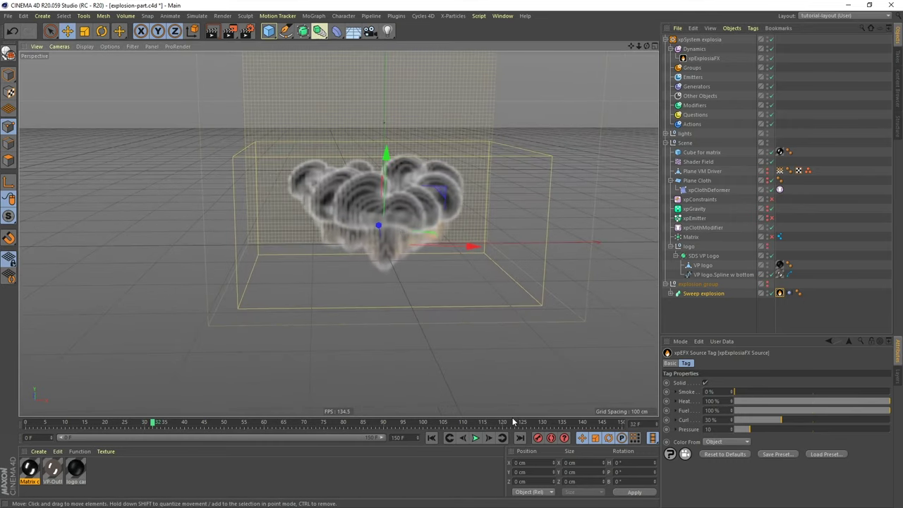
left_click(431, 438)
left_click(475, 439)
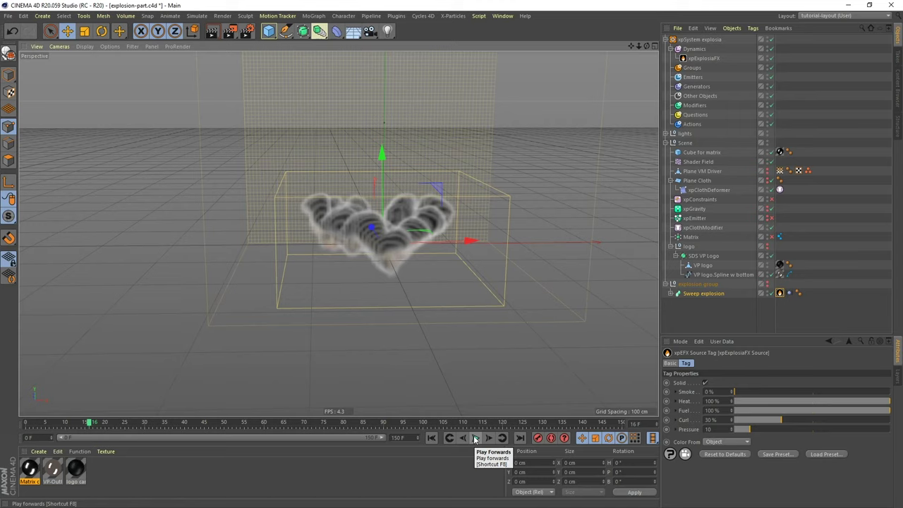
Set the source tag's Smoke, Heat, Fuel and Pressure to 0 and keyframe all four at frame 0
left_click(431, 438)
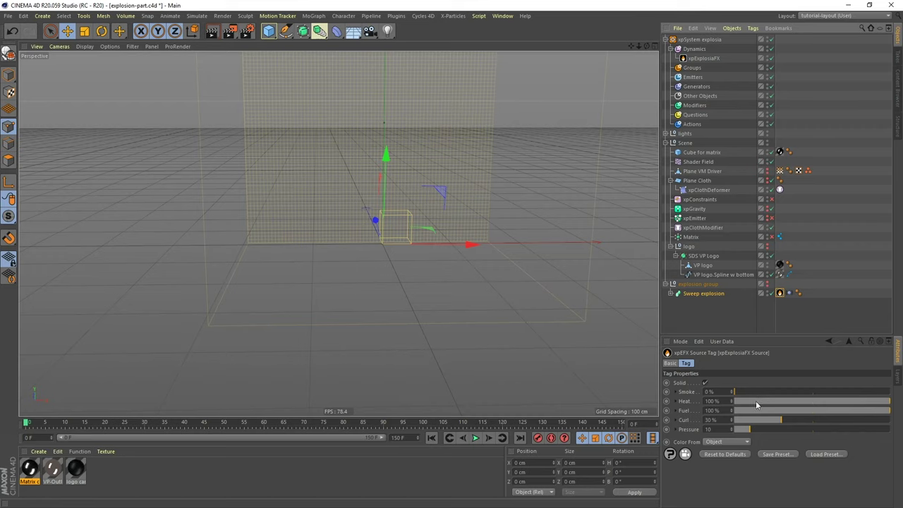
left_click_drag(755, 401, 732, 401)
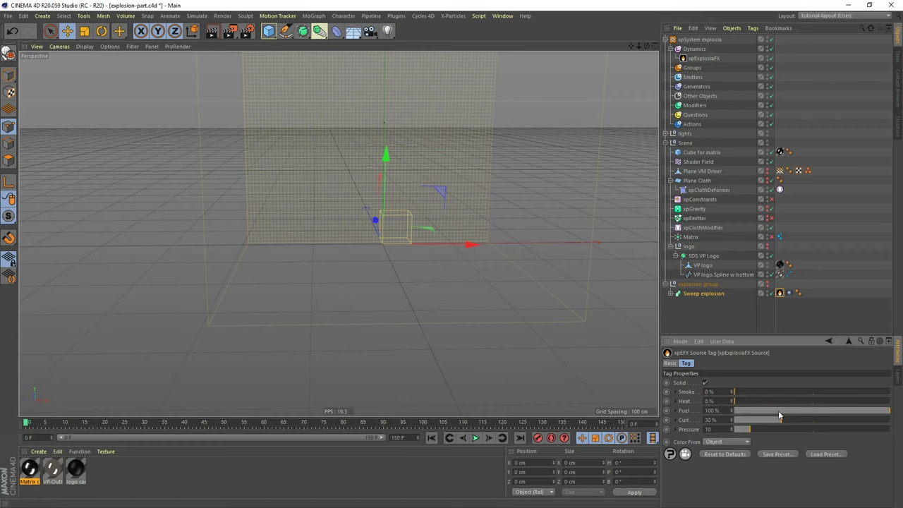
left_click_drag(784, 411, 732, 429)
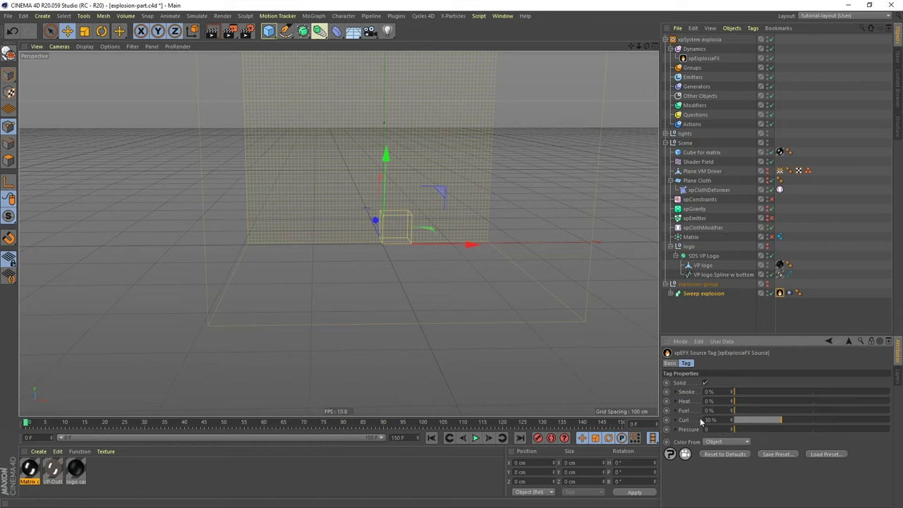
left_click(667, 392)
left_click(667, 402)
left_click(667, 410)
left_click(666, 429)
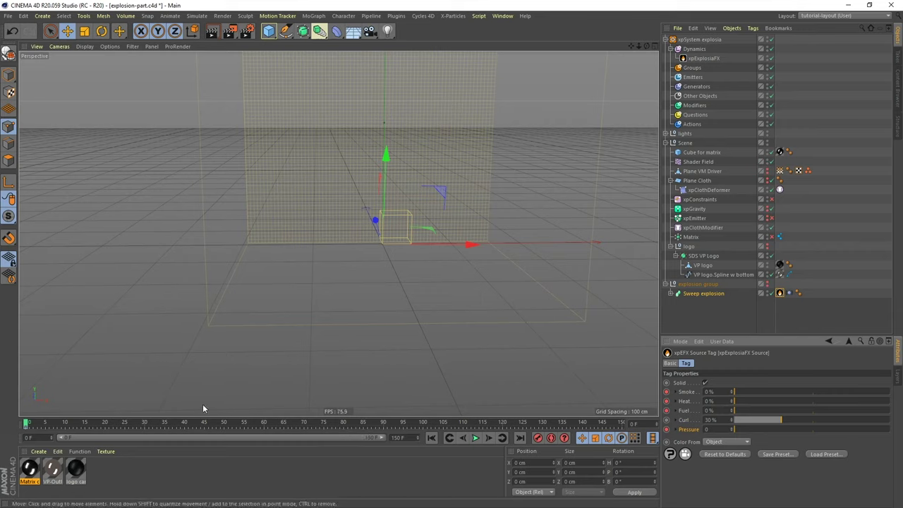
Go to frame 7, set the source tag's Smoke to 100% and keyframe it
key("F8")
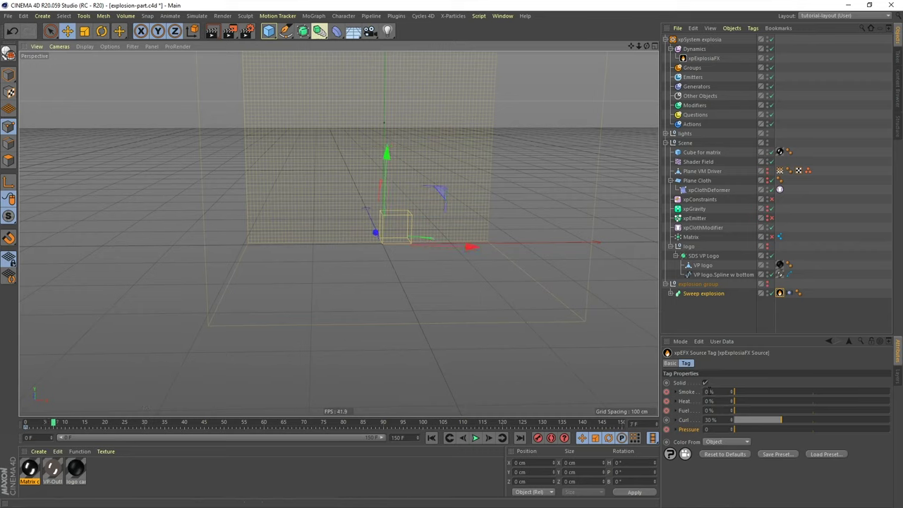
type("0")
key("Return")
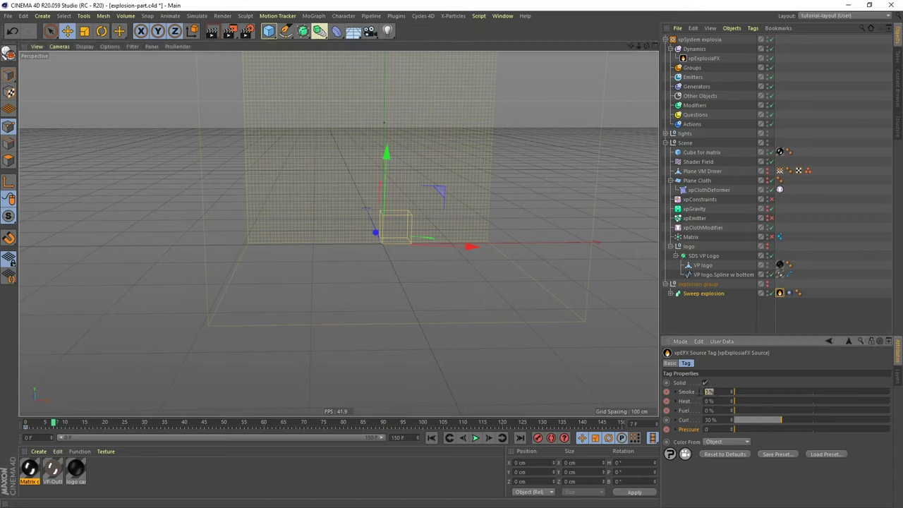
type("100")
key("Return")
left_click(666, 391)
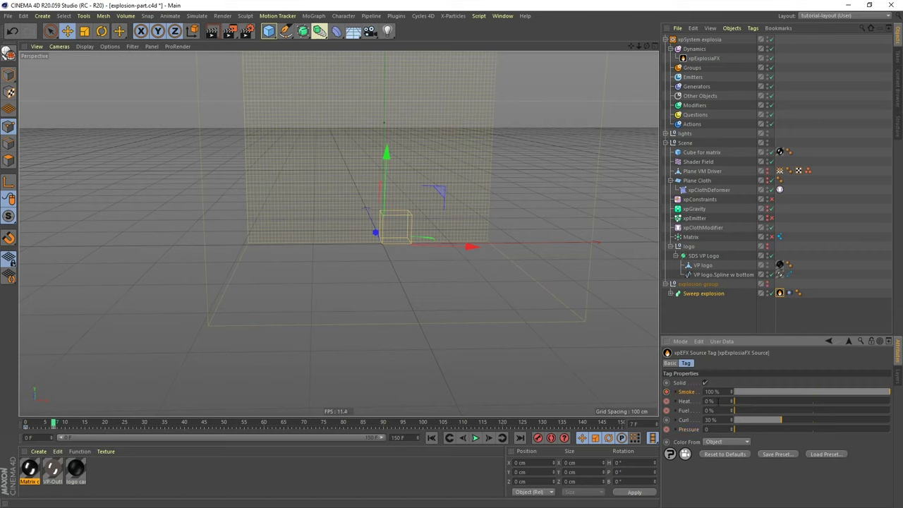
Set the source tag's Heat and Fuel to 100% and keyframe both at frame 7
left_click(704, 400)
type("100")
key("Return")
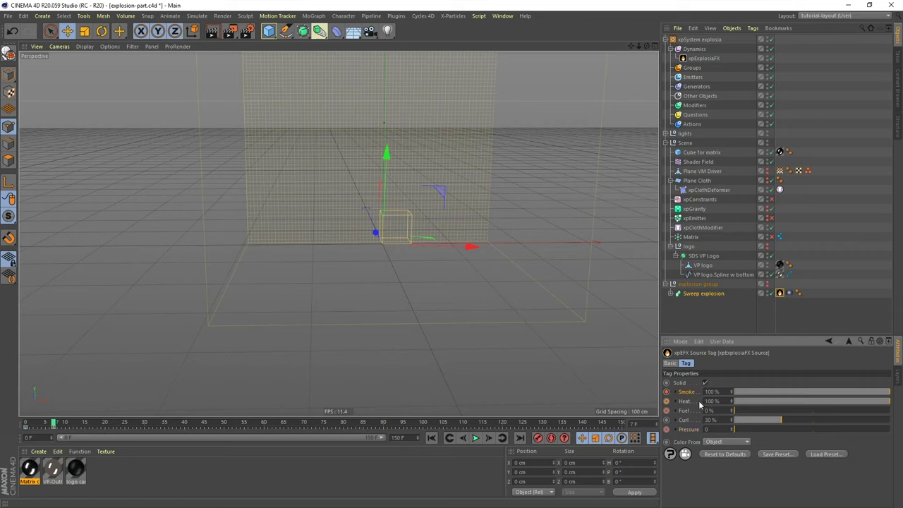
left_click(666, 401)
left_click(709, 411)
type("100")
key("Return")
left_click(666, 411)
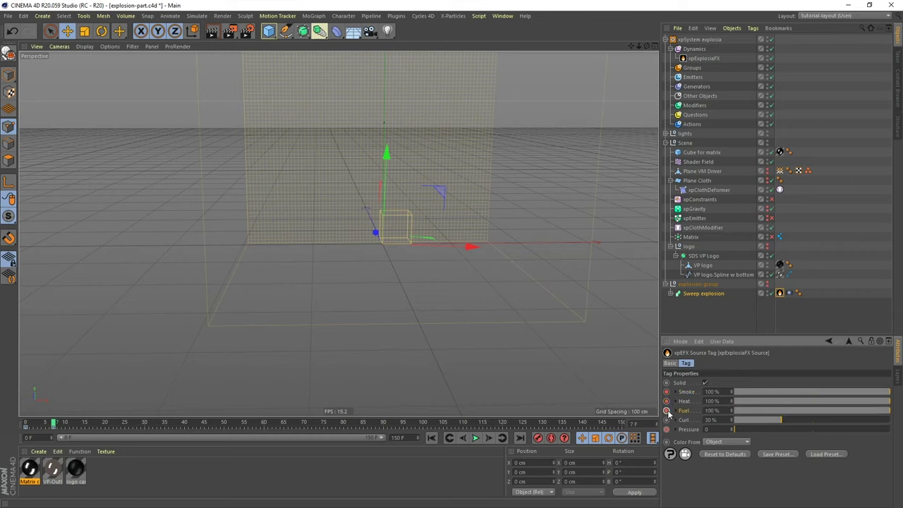
Set the source tag's Pressure to 100 and keyframe it at frame 7
left_click(714, 429)
type("100")
key("Return")
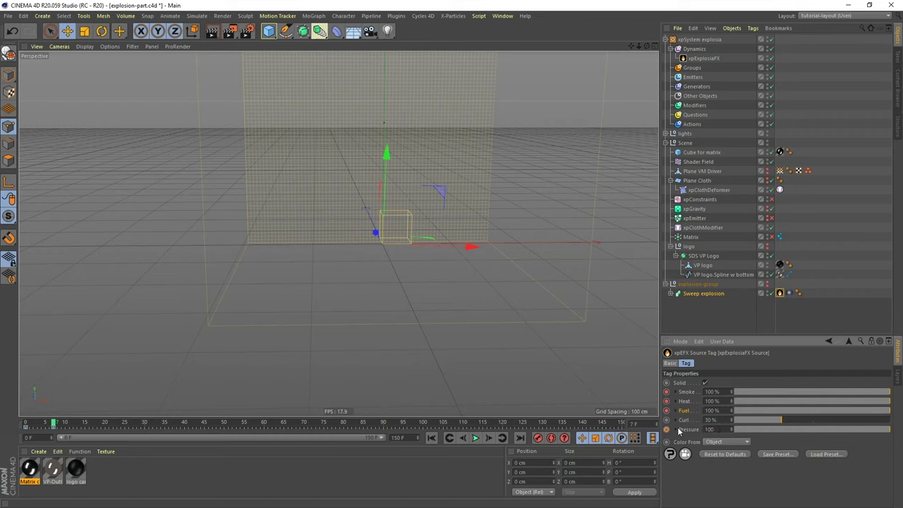
left_click(666, 429)
Go to frame 15, set Smoke, Heat, Fuel and Pressure back to 0 and keyframe all four
left_click(194, 402)
key("g")
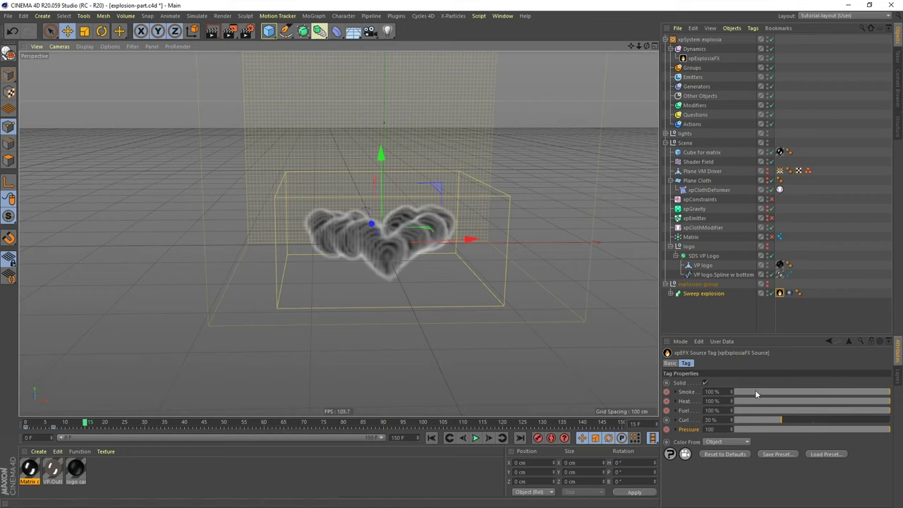
left_click(666, 392)
left_click_drag(796, 401, 714, 414)
left_click(667, 401)
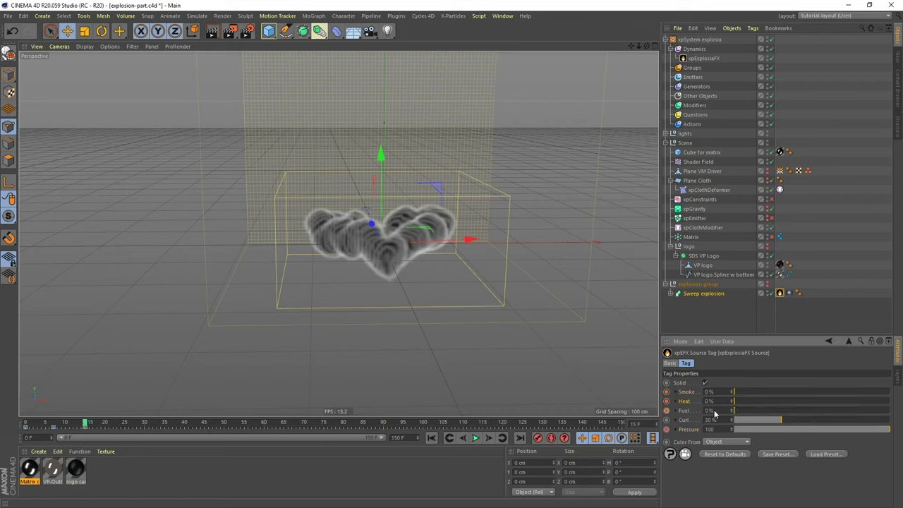
left_click(666, 412)
left_click_drag(750, 431, 734, 430)
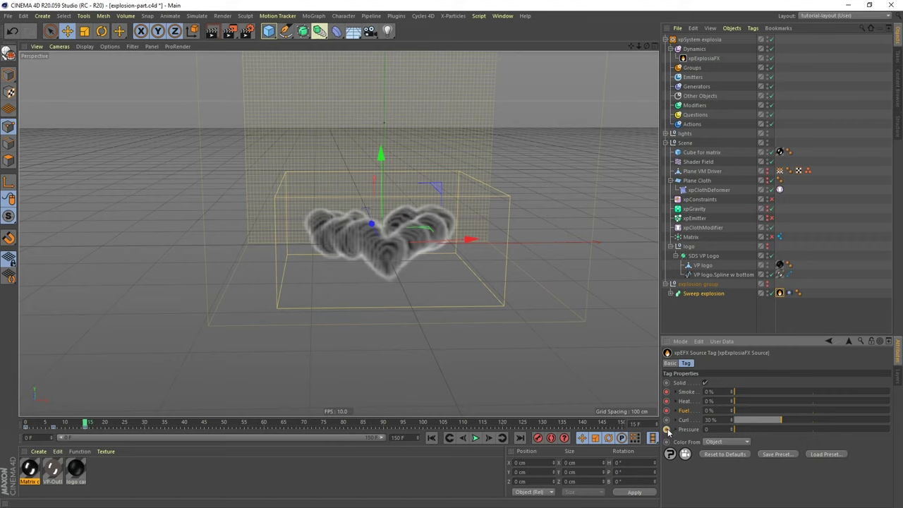
Play the animated explosion from the first frame, stop it around frame 34 and inspect the smoke shape
left_click(432, 439)
left_click(476, 438)
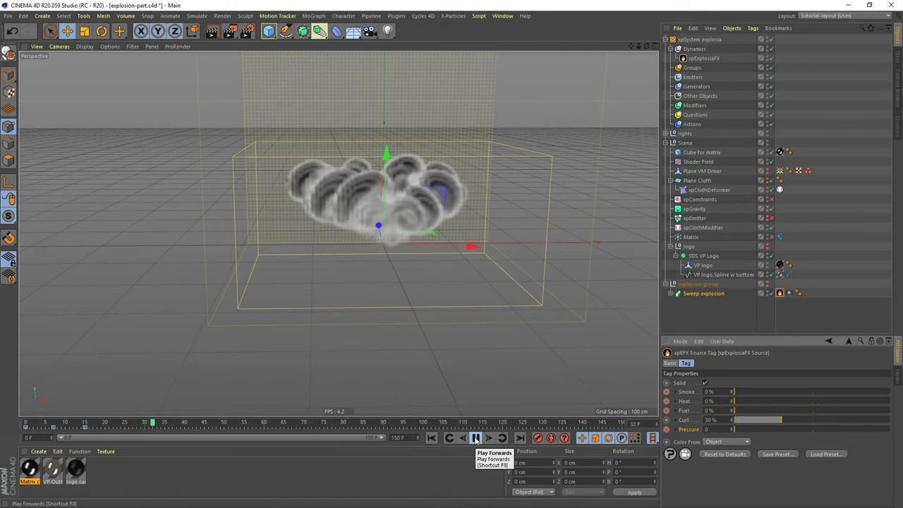
left_click(476, 438)
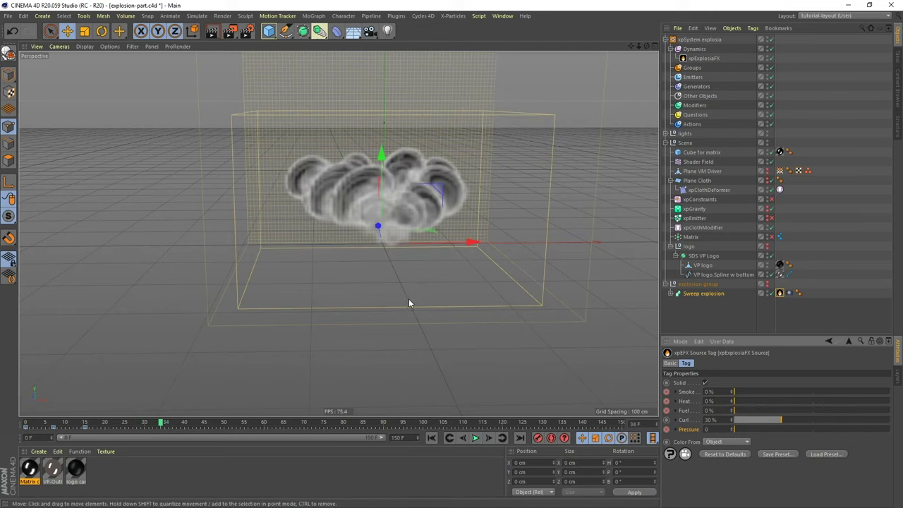
mouse_move(409, 302)
left_mouse_down("alt")
mouse_move(407, 263)
mouse_move(405, 313)
mouse_move(413, 268)
mouse_move(416, 285)
left_mouse_up("alt")
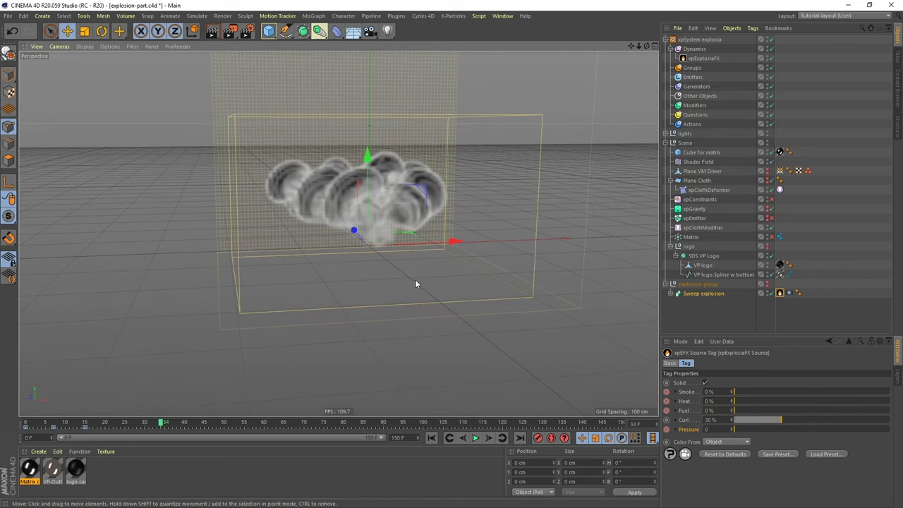
Display the Simulation settings of the xpExplosiaFX object and make more room for its parameters
left_click(702, 59)
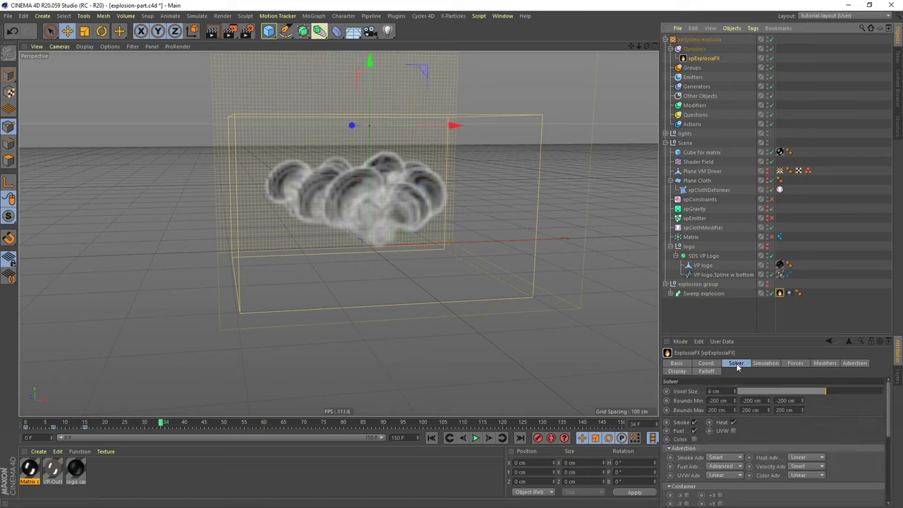
left_click(764, 364)
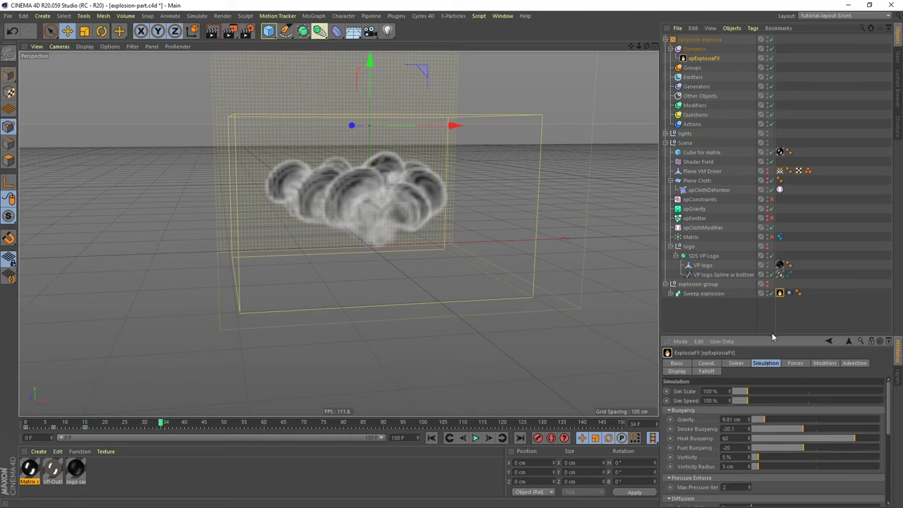
left_click_drag(772, 332, 769, 295)
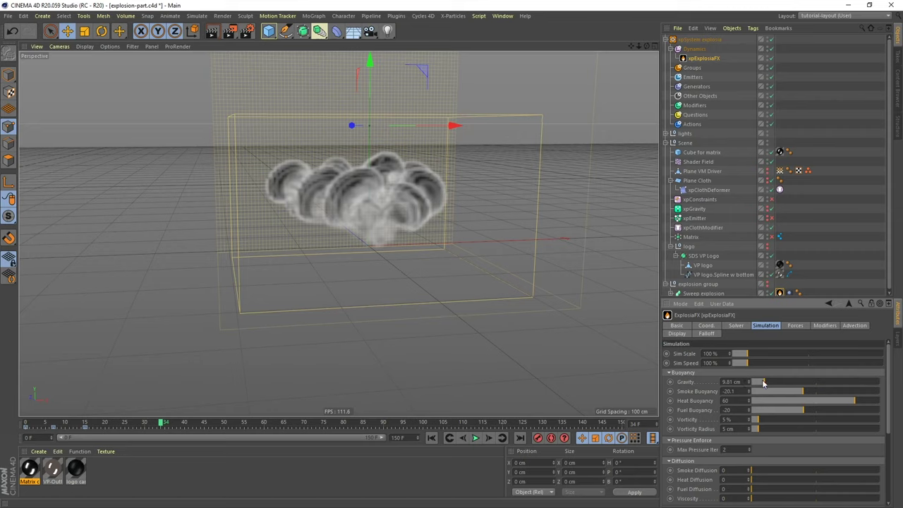
Lower the ExplosiaFX Gravity to 1.6 cm and play the simulation from the first frame to about frame 22
left_click_drag(764, 383, 754, 383)
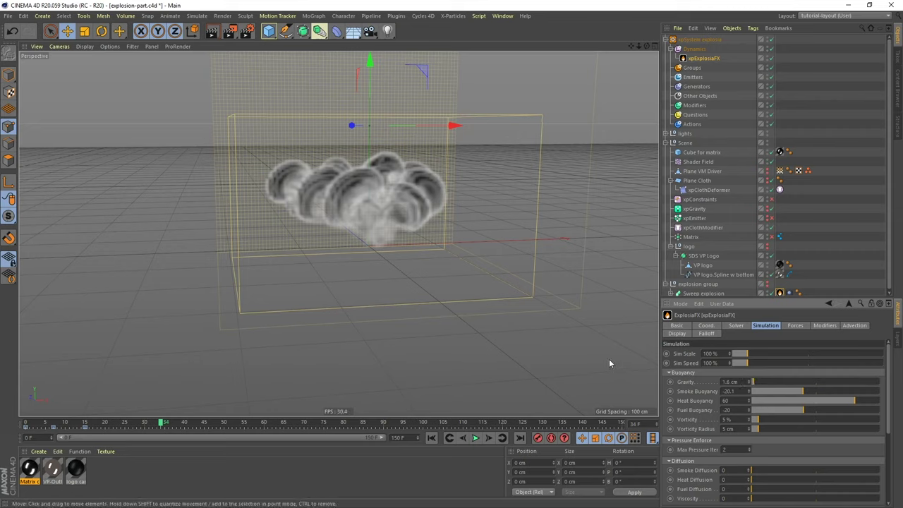
left_click(432, 438)
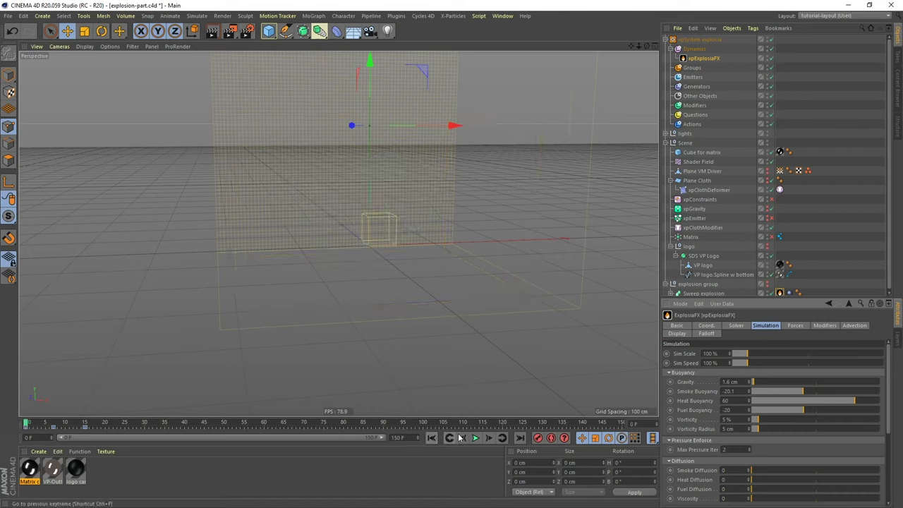
left_click(476, 438)
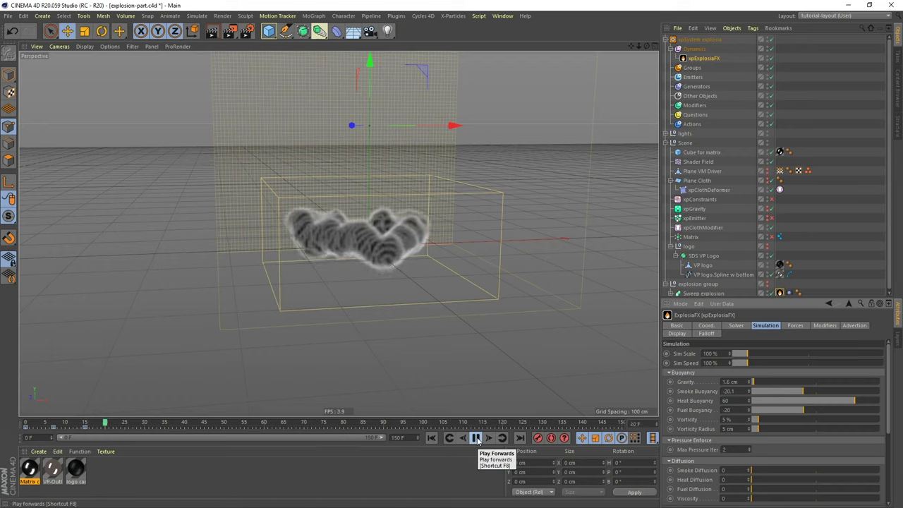
left_click(476, 438)
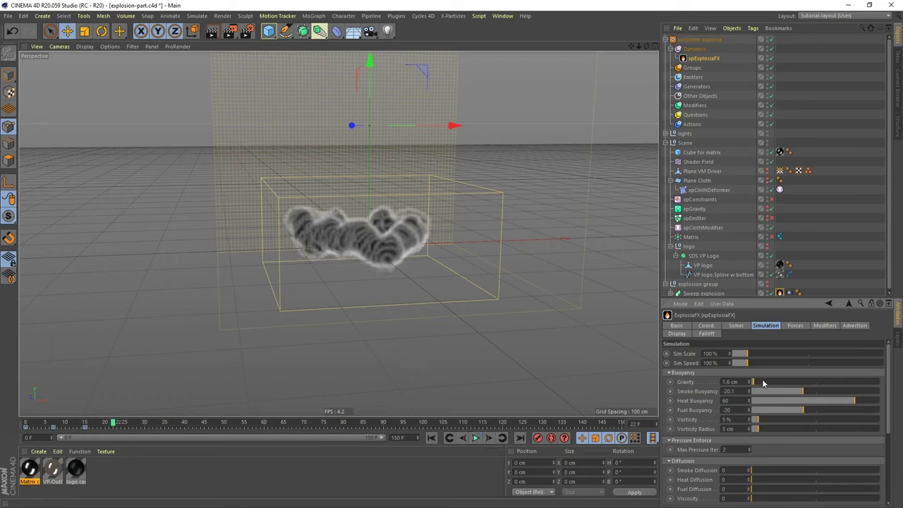
Raise the ExplosiaFX Gravity to 81.2 cm and replay the simulation from the first frame to about frame 18
left_click_drag(763, 382, 857, 384)
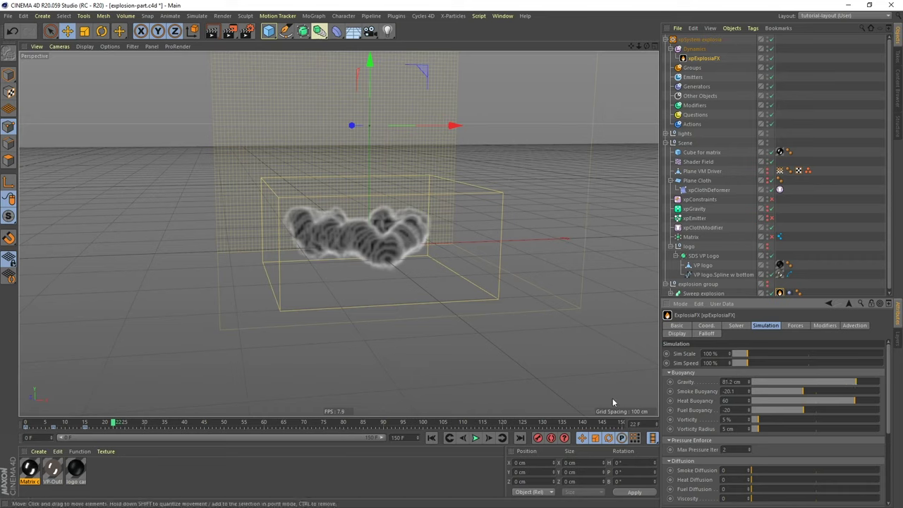
left_click(431, 438)
left_click(477, 438)
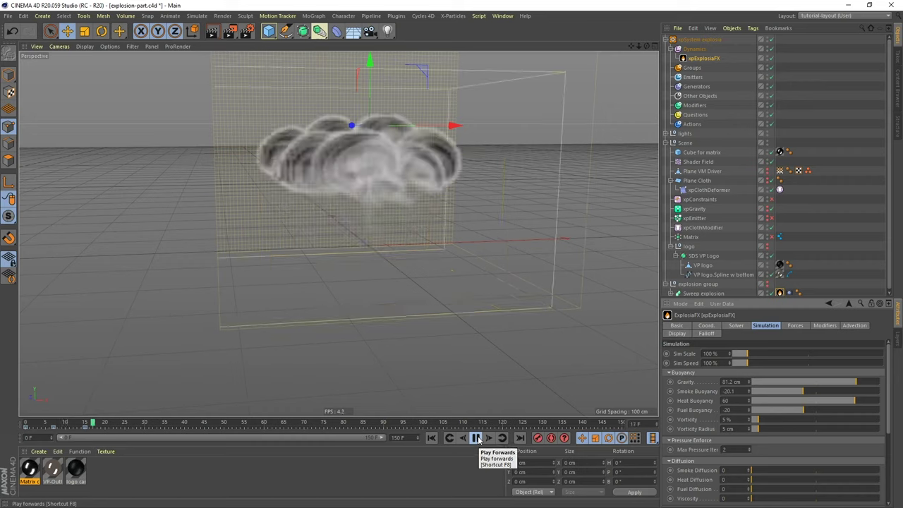
left_click(477, 438)
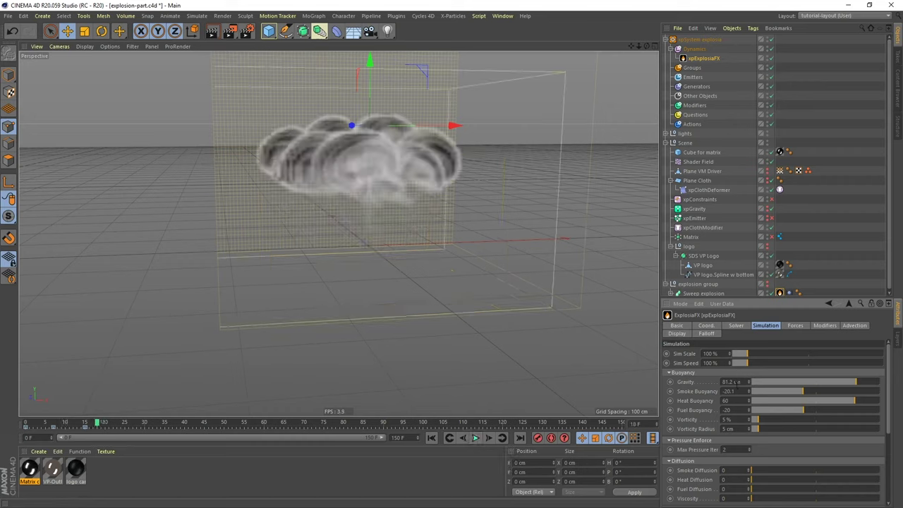
Set the ExplosiaFX Gravity to 15 cm and replay the simulation from the first frame to about frame 22
left_click(731, 382)
key("Return")
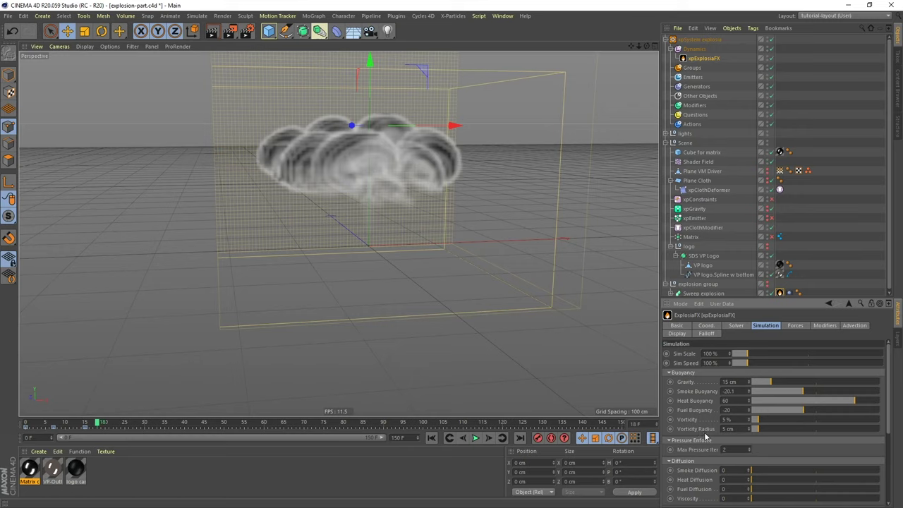
left_click(432, 438)
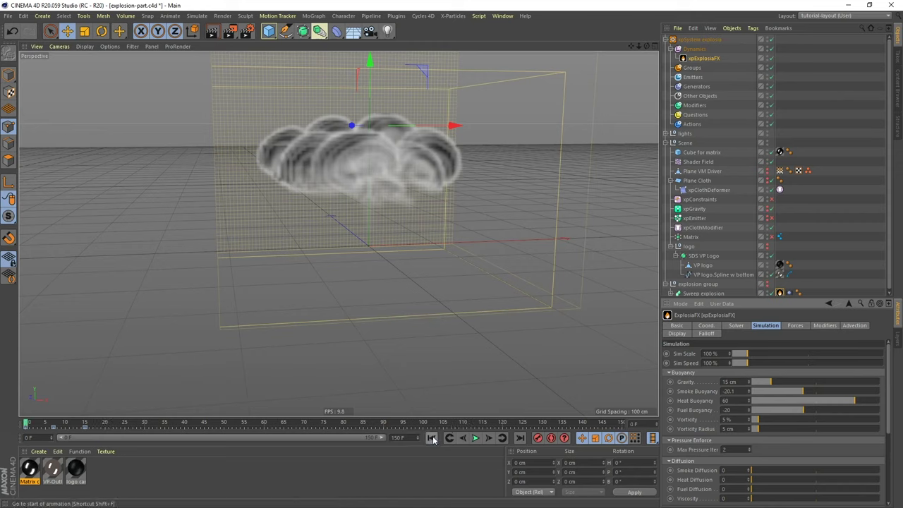
left_click(476, 438)
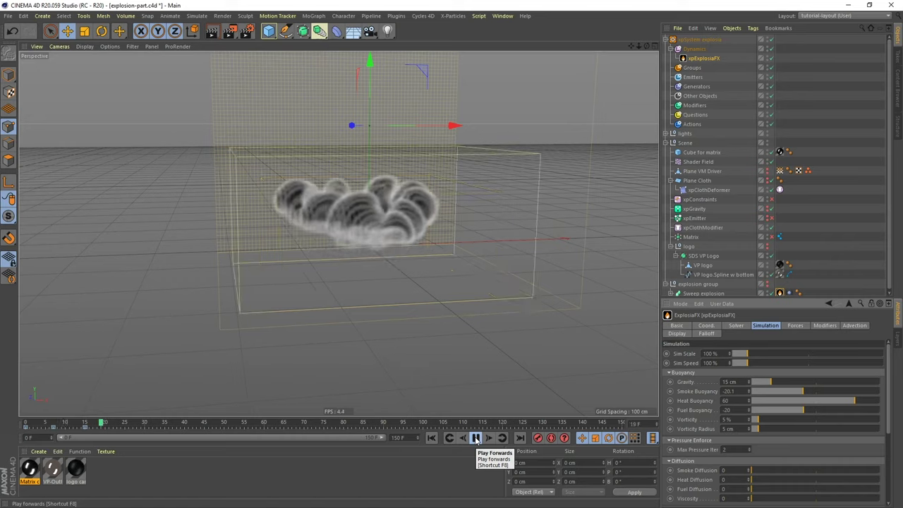
left_click(475, 438)
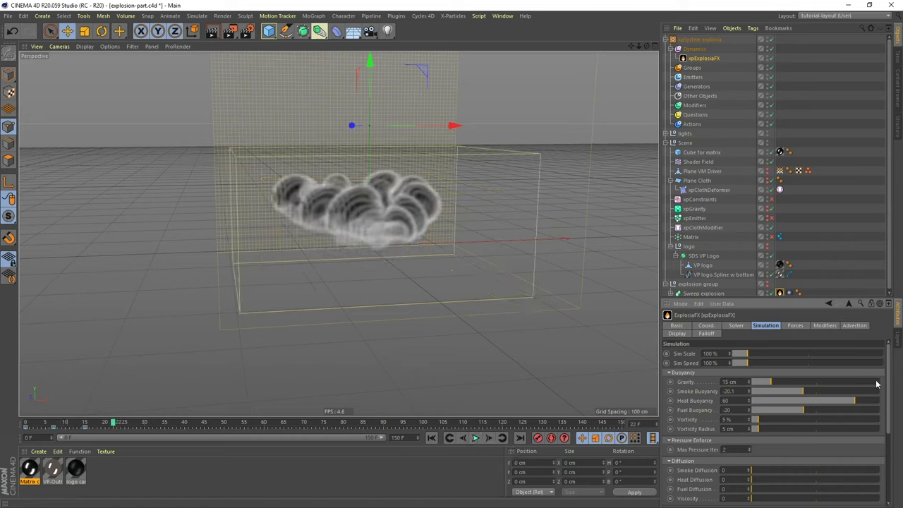
Review the Diffusion, Dissipation and Burning settings and play the simulation from the first frame to about frame 46
left_click_drag(889, 366, 889, 437)
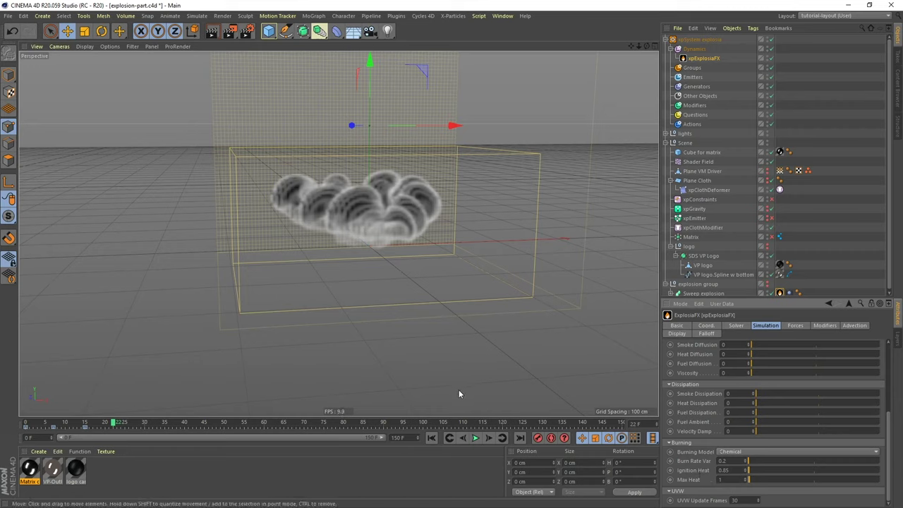
left_click(431, 438)
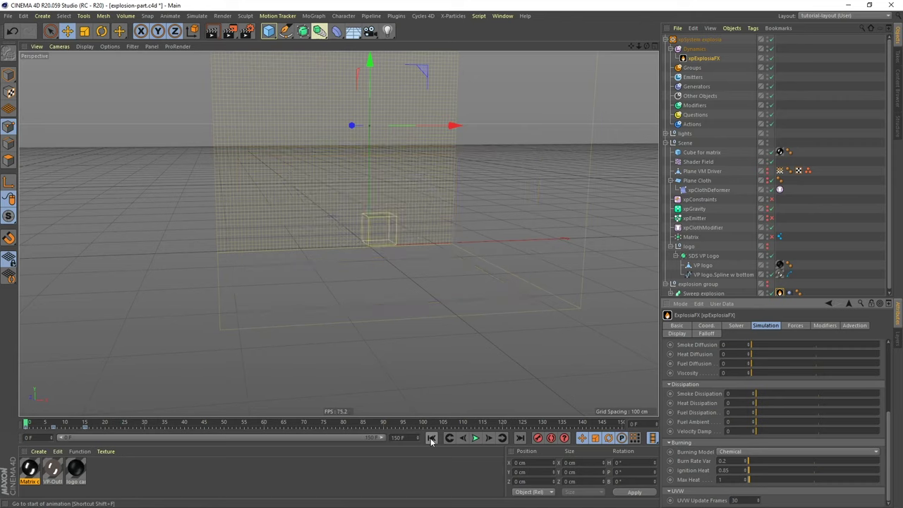
left_click(475, 438)
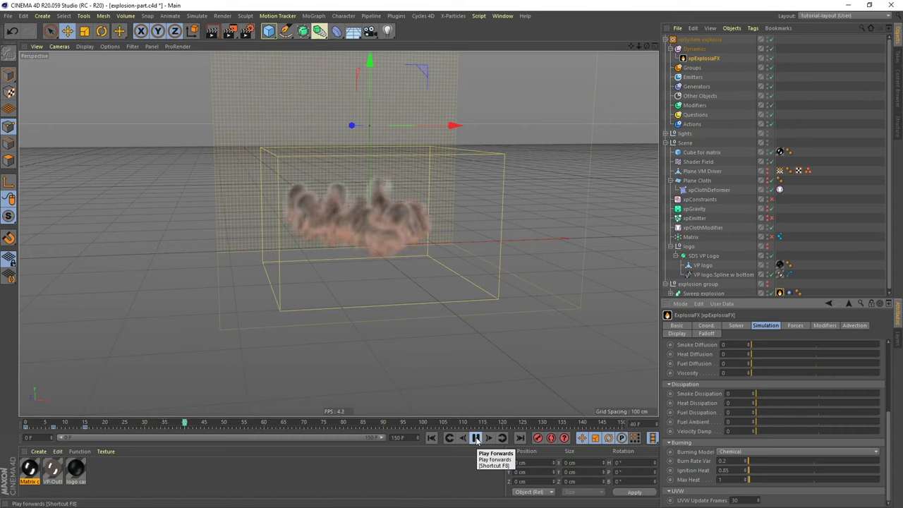
left_click(477, 438)
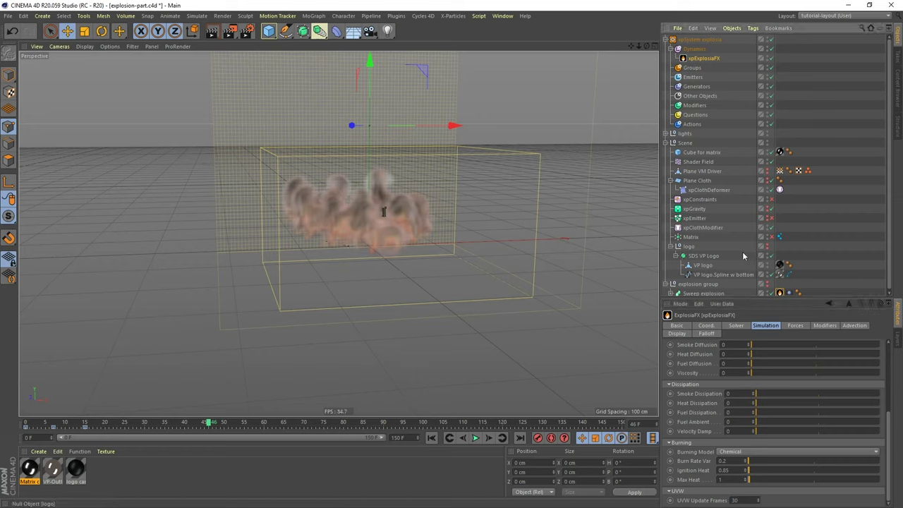
Play the explosion around the displayed logo from the first frame to about frame 27, viewed from above
left_click(432, 438)
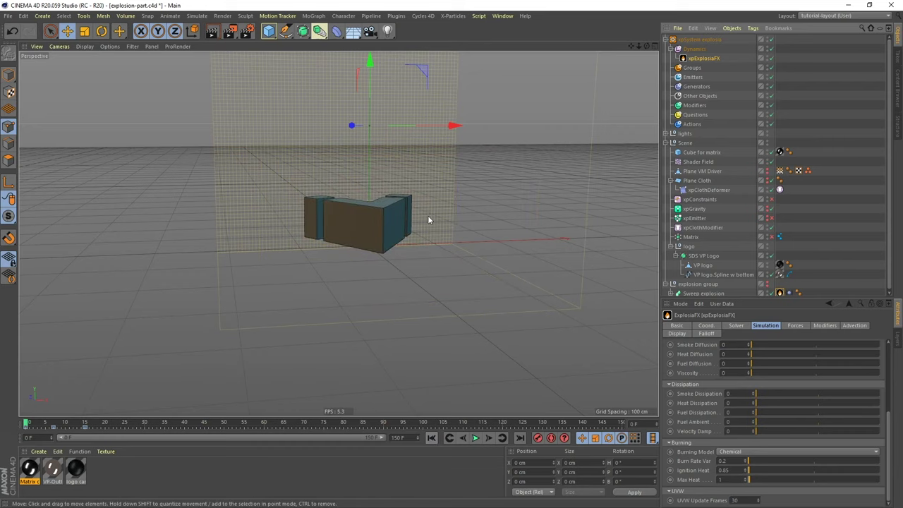
left_click_drag(412, 177, 395, 285, "alt")
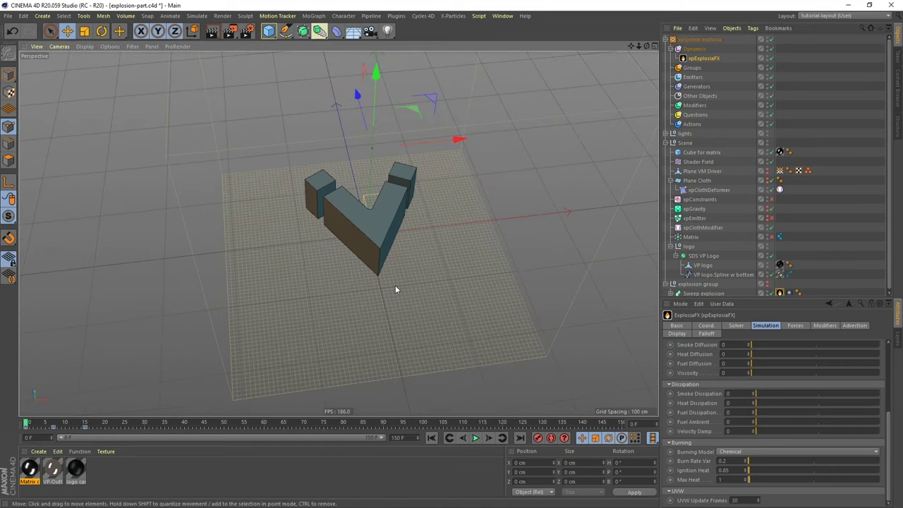
left_click(475, 439)
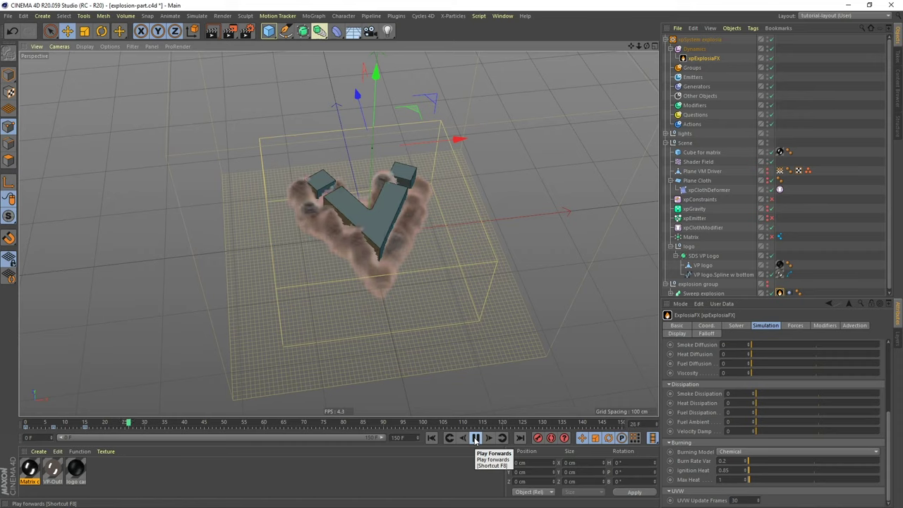
left_click(475, 439)
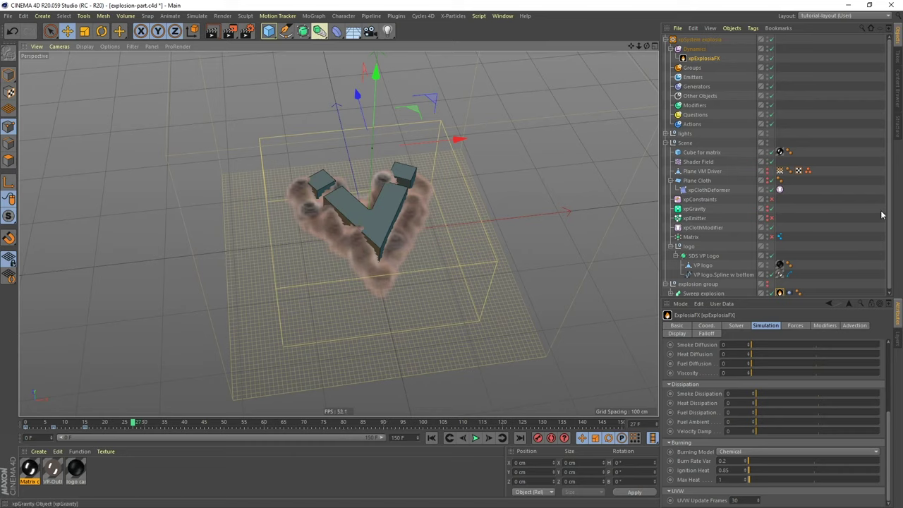
Show the Sweep explosion source tag's Smoke, Heat, Fuel and Pressure tracks in the Timeline, fitted to the full frame range
left_click_drag(892, 212, 892, 214)
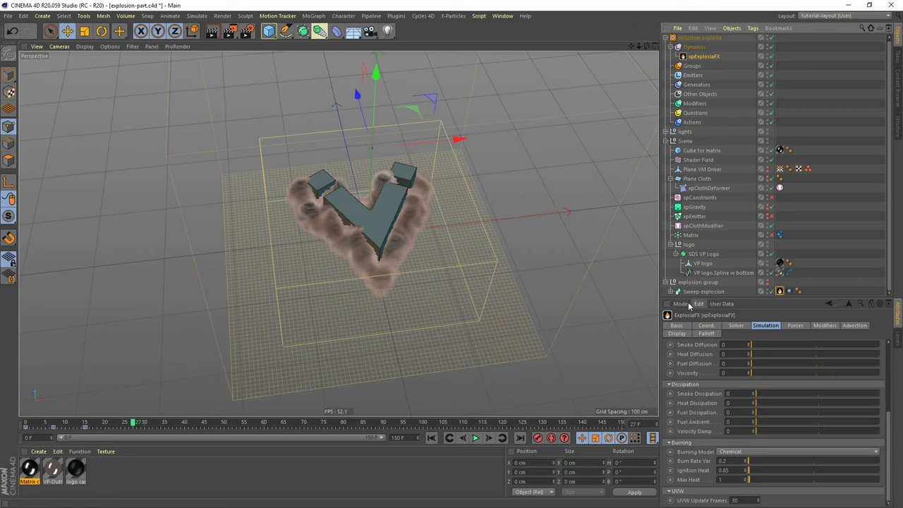
left_click(779, 292)
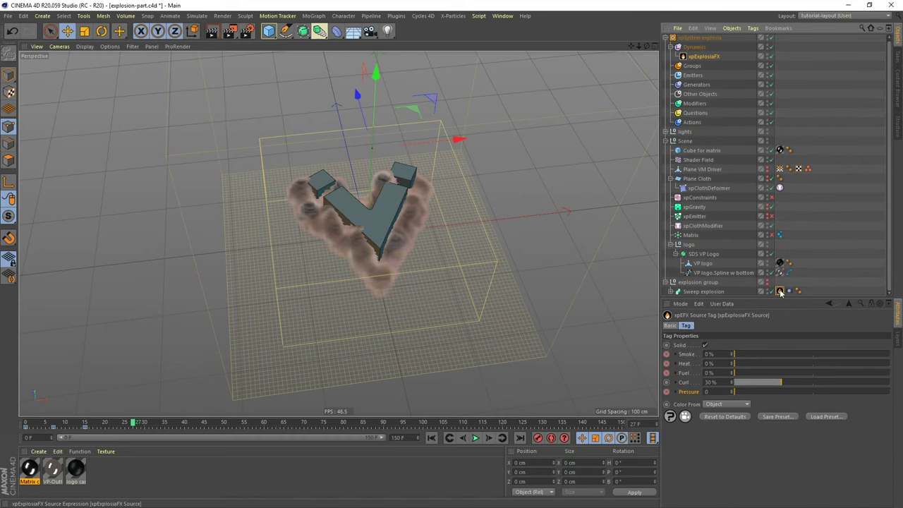
right_click(691, 358)
mouse_move(719, 344)
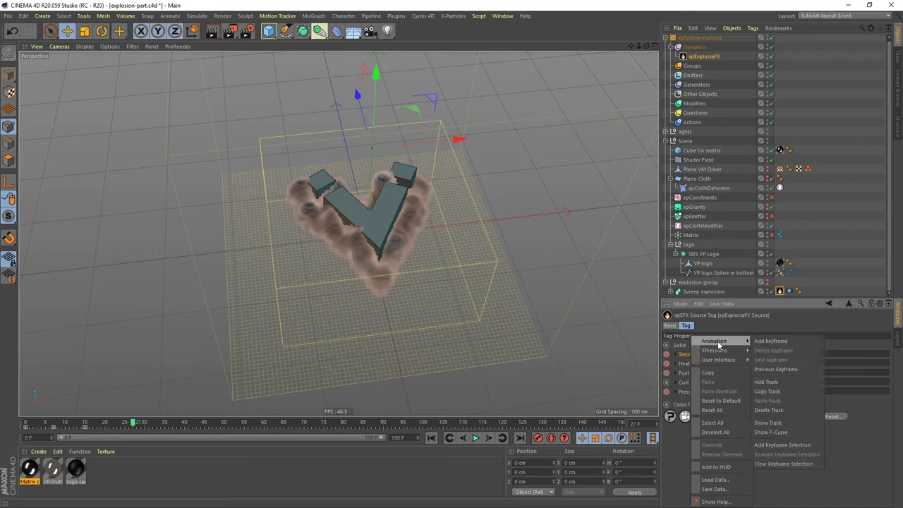
left_click(777, 423)
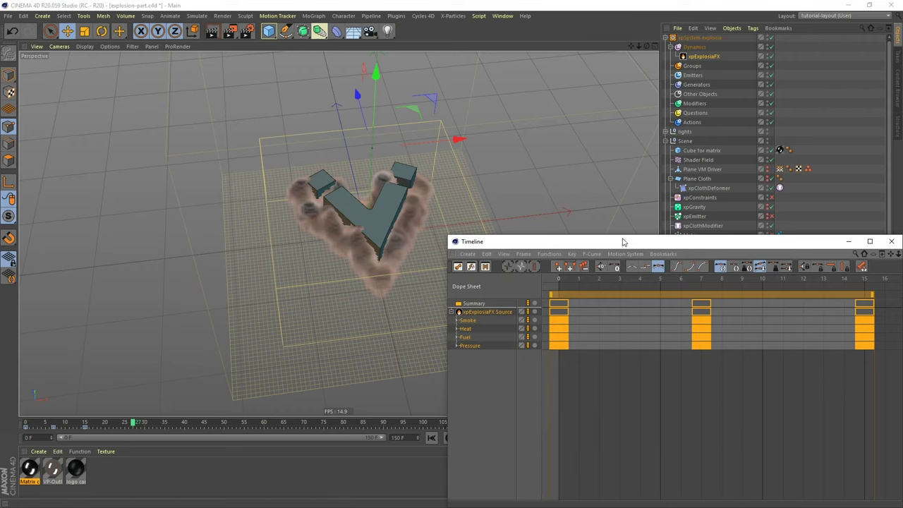
left_click_drag(627, 246, 335, 115)
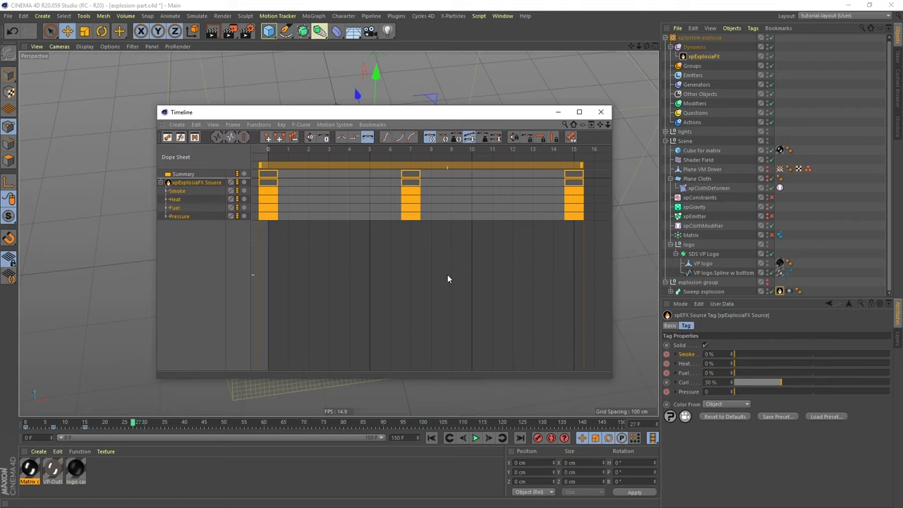
key("h")
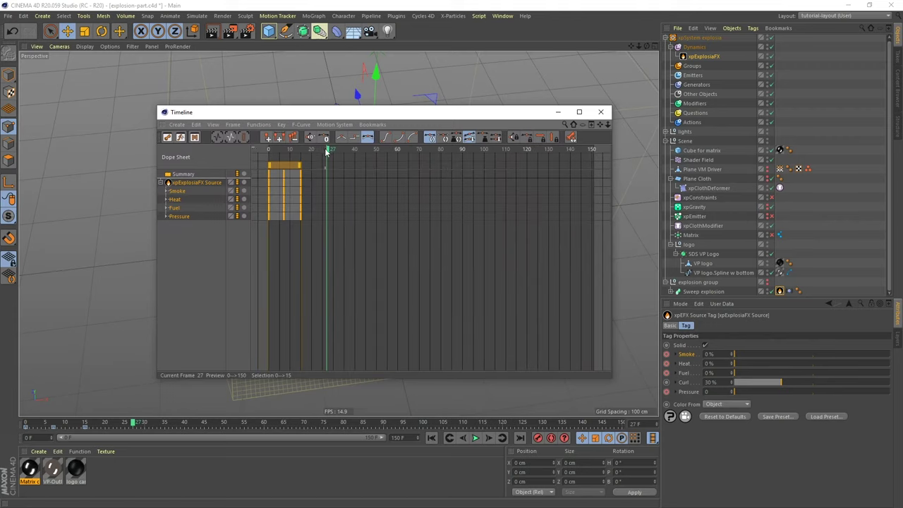
Go to frame 90, shift all source tag keyframes to frames 83–98 with the peak at frame 90, and close the Timeline
mouse_move(328, 152)
left_mouse_down()
mouse_move(470, 167)
mouse_move(463, 162)
left_mouse_up()
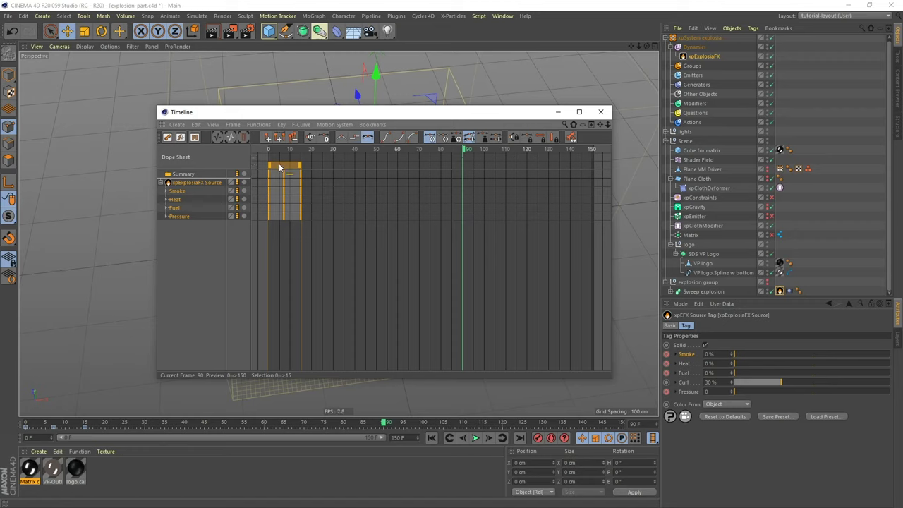
left_click_drag(279, 165, 458, 175)
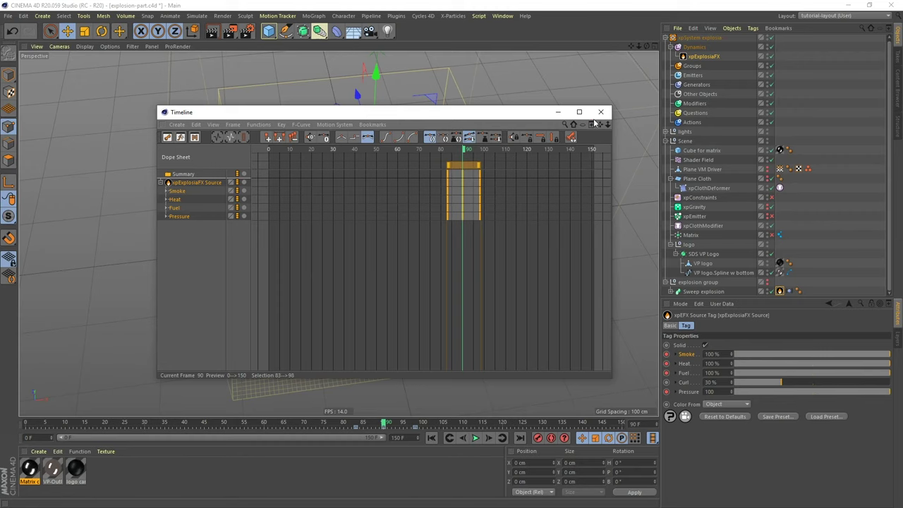
left_click(601, 112)
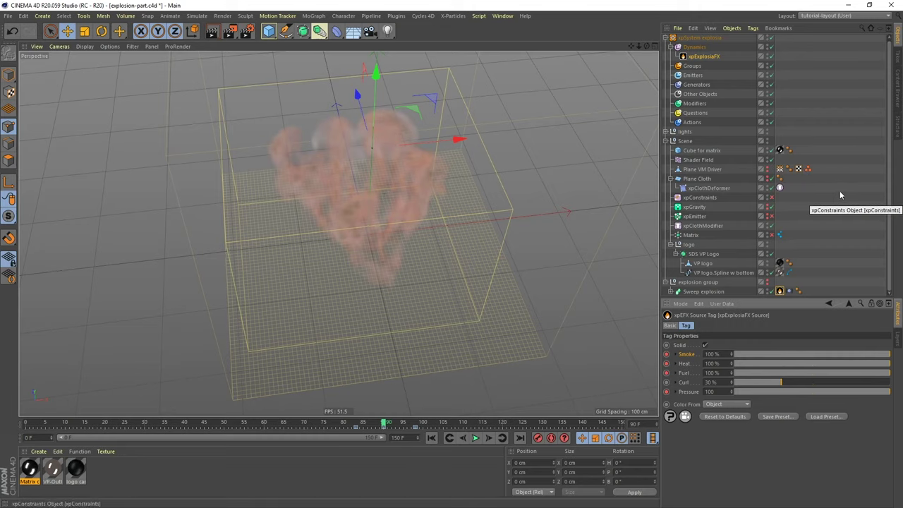
Enable the Matrix and xpEmitter objects and play the combined simulation from the first frame to about frame 86
left_click(772, 237)
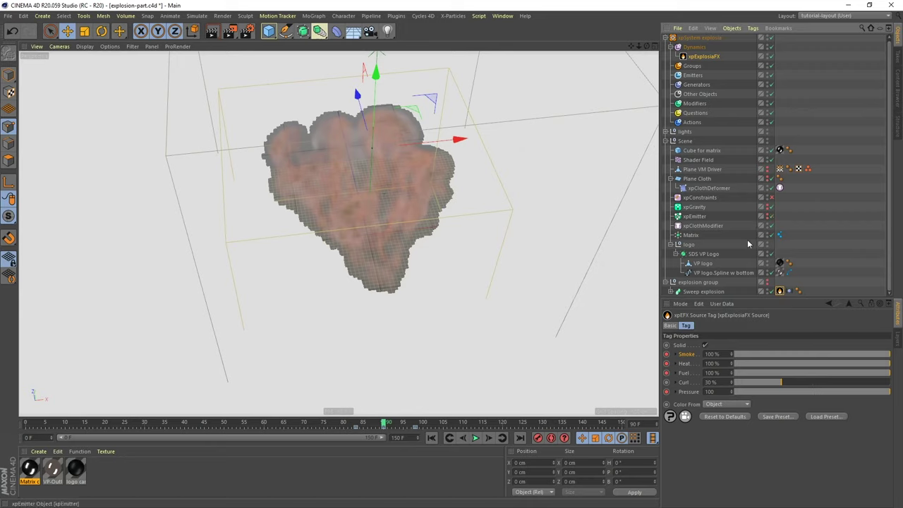
left_click(431, 438)
left_click_drag(470, 250, 442, 270, "alt")
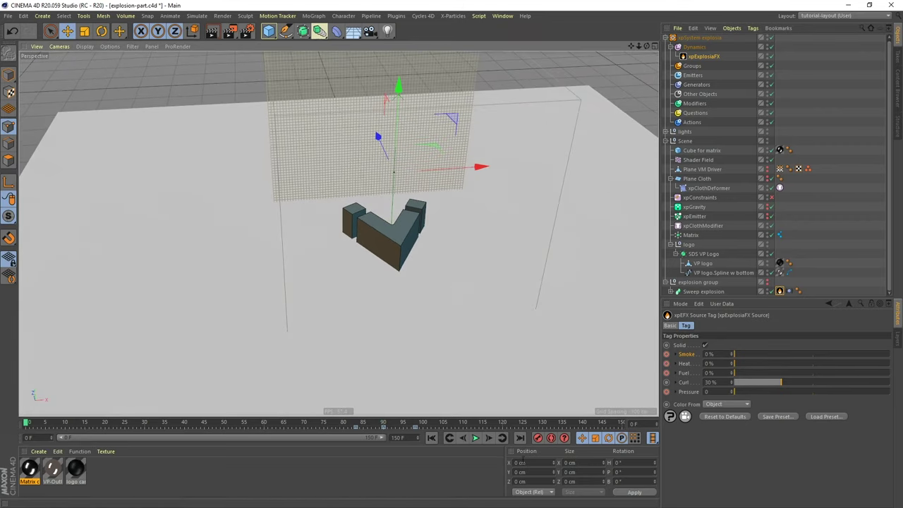
left_click(475, 438)
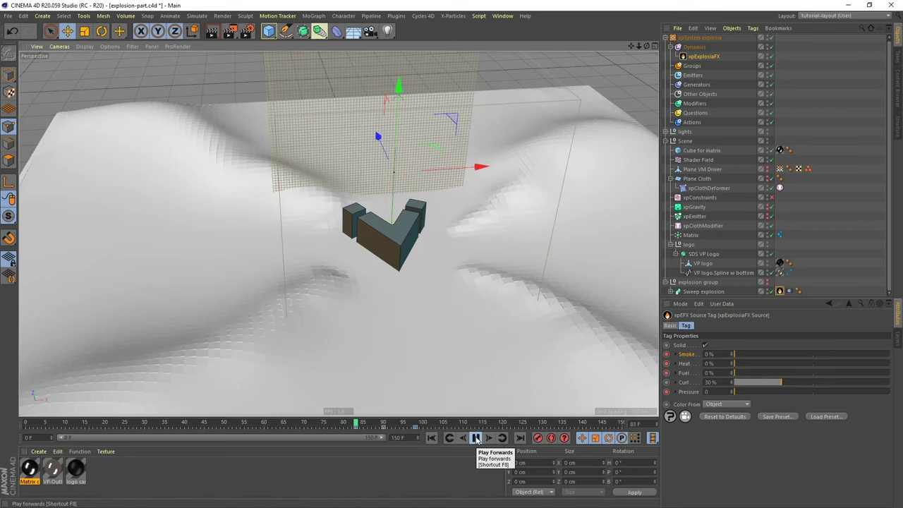
left_click(476, 439)
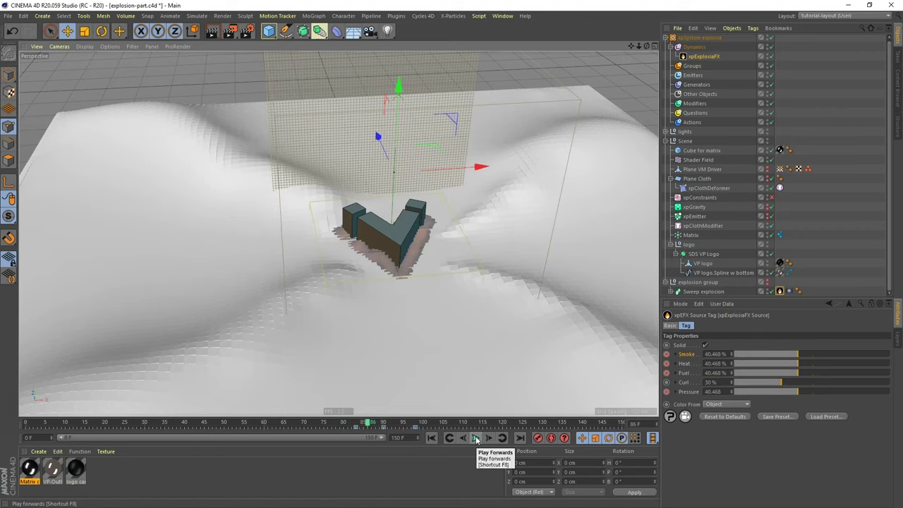
Play the simulation on to about frame 98 and add an xpExplosiaFX Collider tag to the VP logo object
left_click(476, 438)
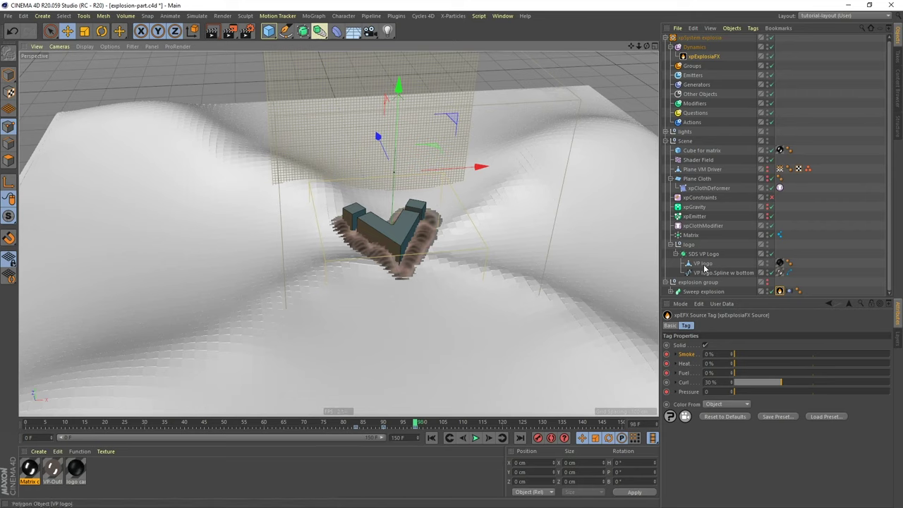
left_click(702, 263)
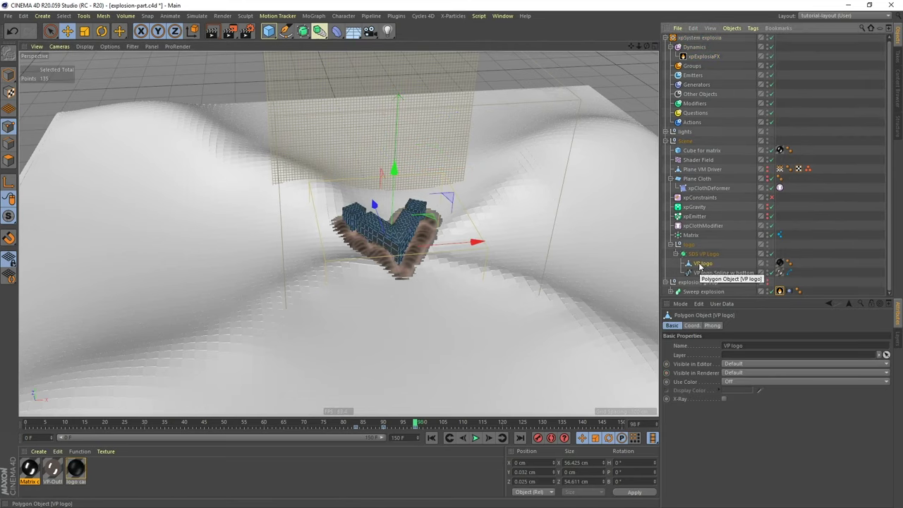
right_click(698, 265)
mouse_move(743, 215)
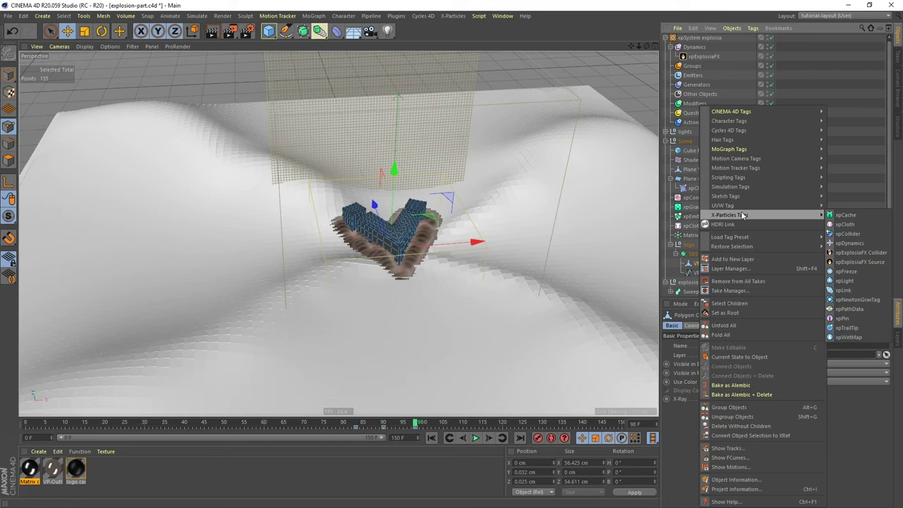
left_click(859, 253)
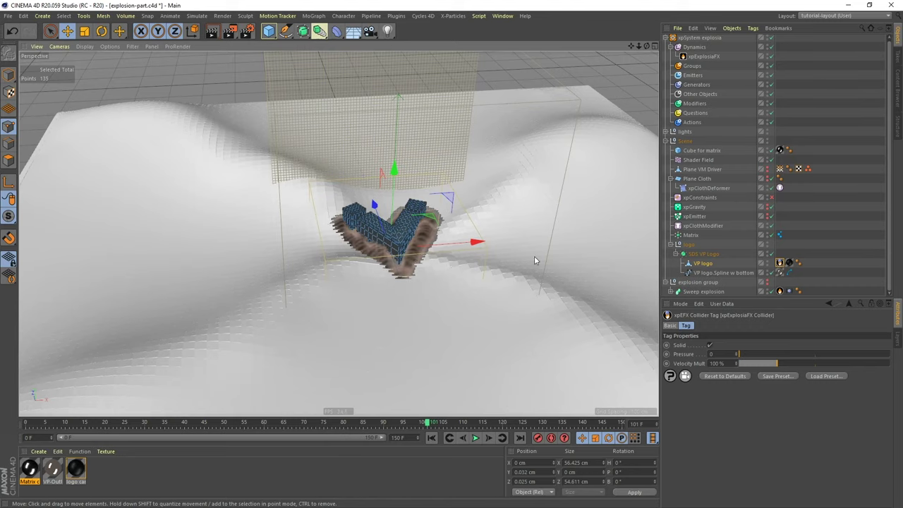
Keyframe xpExplosiaFX's Sim Speed at 100% on frame 101, 10% on frame 104 and 0% on frame 135
left_click(705, 56)
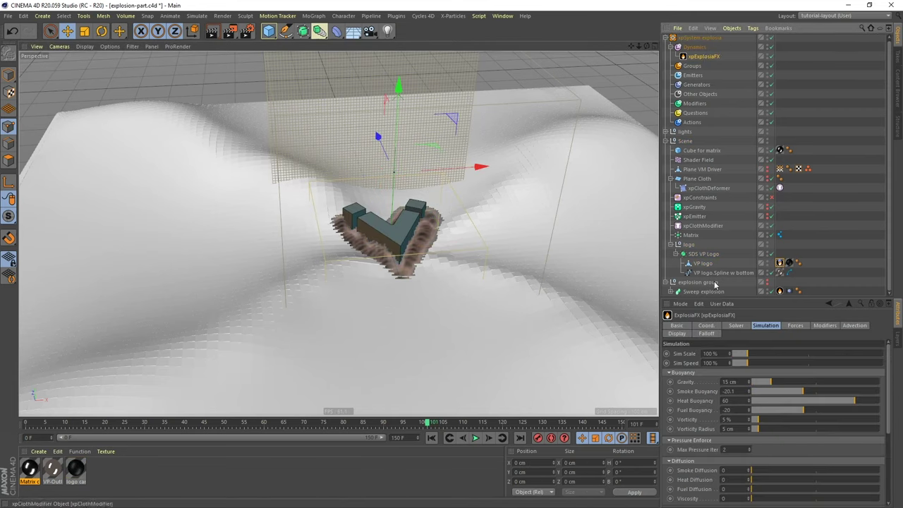
left_click(667, 364)
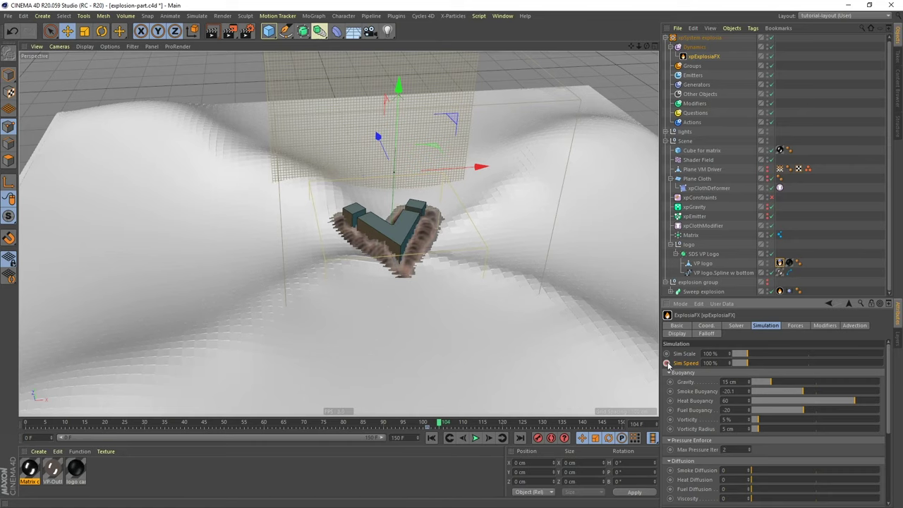
left_click(666, 362)
double_click(720, 363)
type("10")
key("Return")
left_click(667, 363)
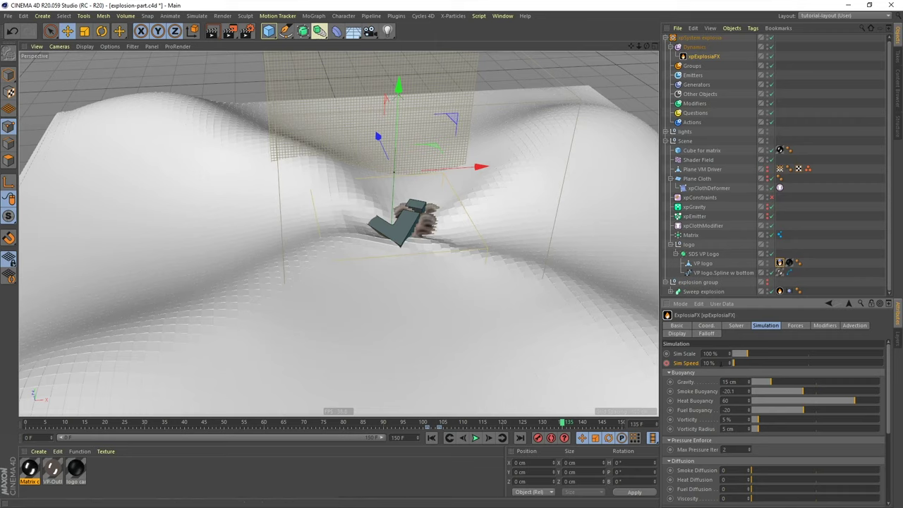
double_click(709, 363)
type("0")
key("Return")
Set xpExplosiaFX's Sim Speed as the driver and the xpEmitter's Retiming as absolutely driven by it
right_click(686, 365)
mouse_move(718, 353)
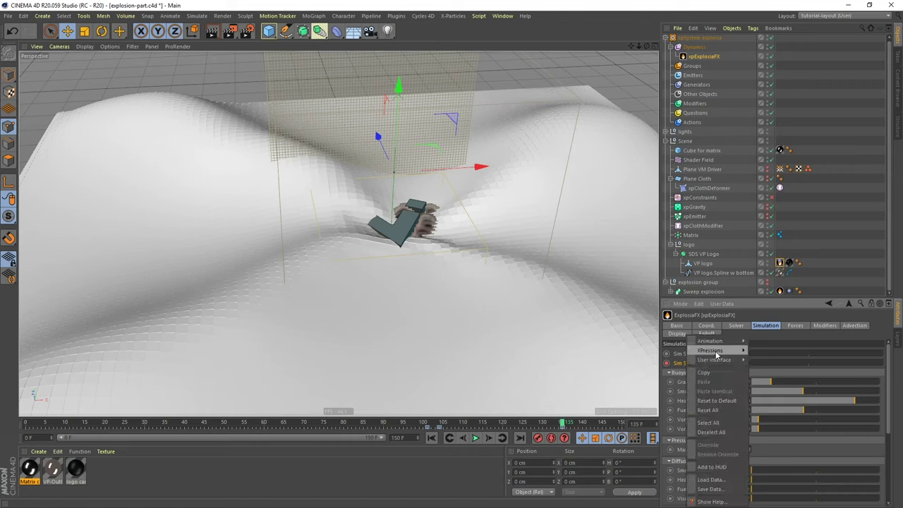
left_click(766, 351)
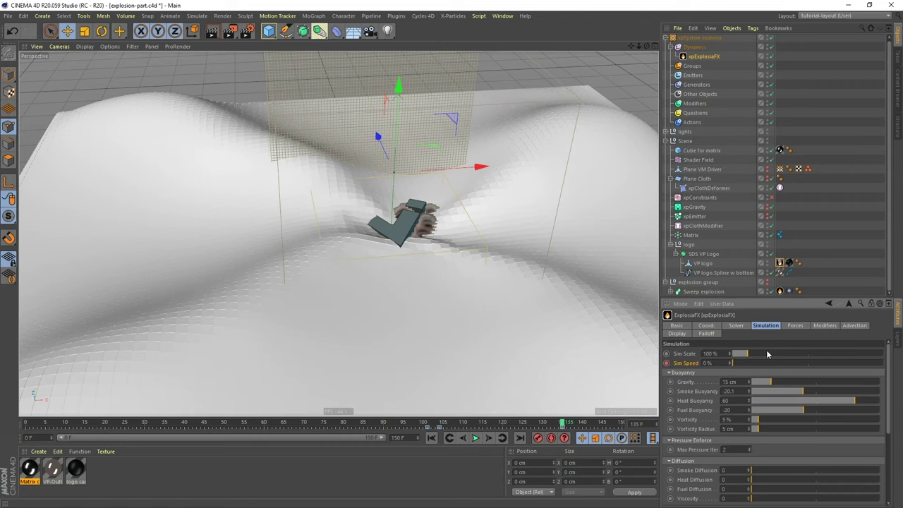
left_click(691, 217)
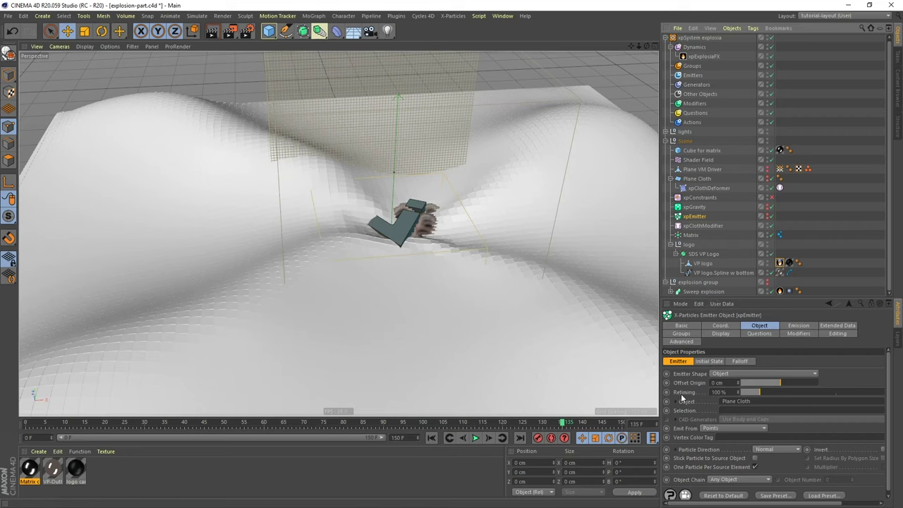
left_click_drag(682, 396, 684, 397)
right_click(686, 397)
mouse_move(721, 352)
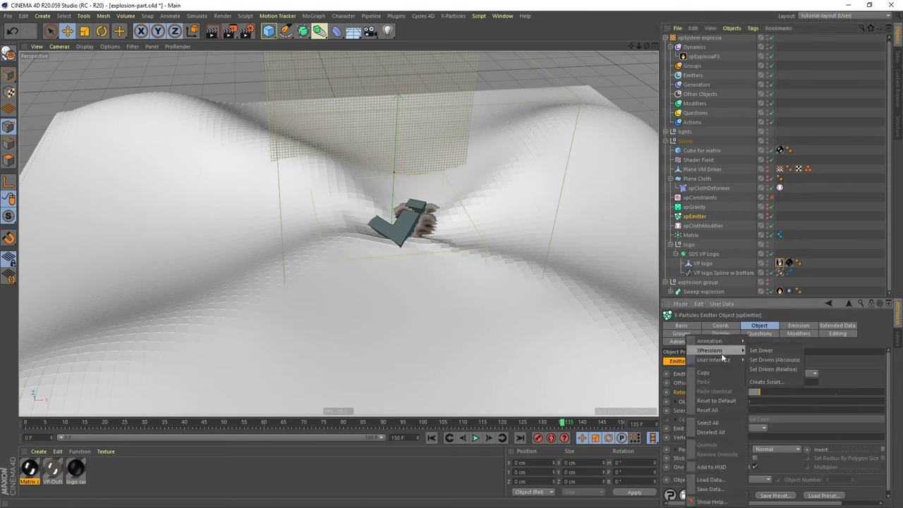
left_click(776, 360)
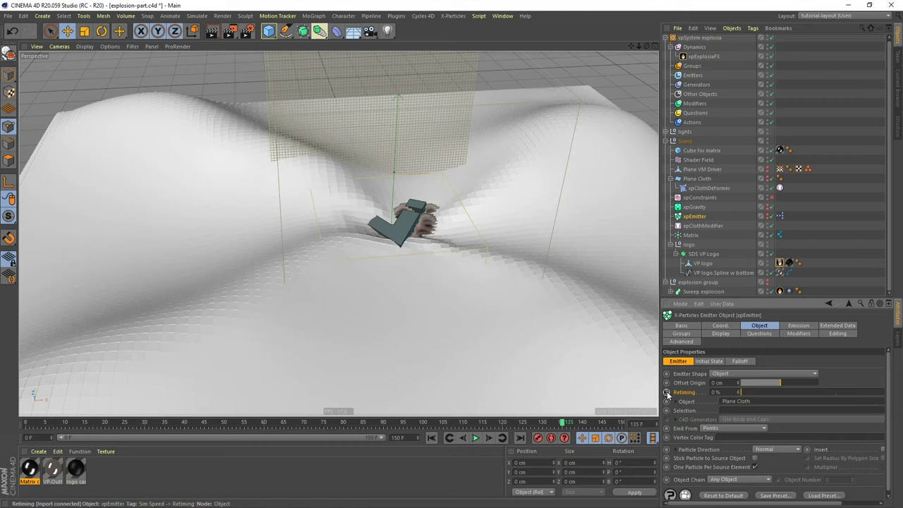
Examine the XPresso node setup linking Sim Speed to the emitter's Retiming, and close the editor
mouse_move(667, 396)
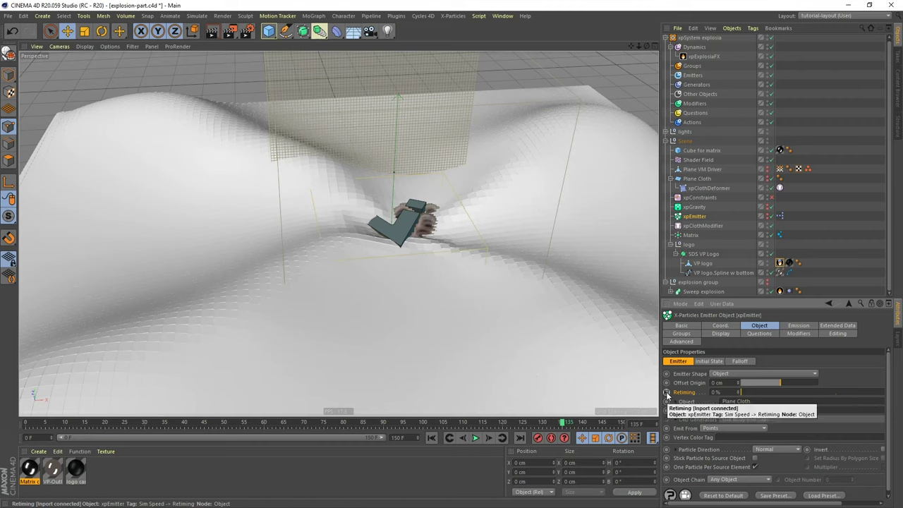
double_click(781, 217)
left_click_drag(774, 207, 517, 113)
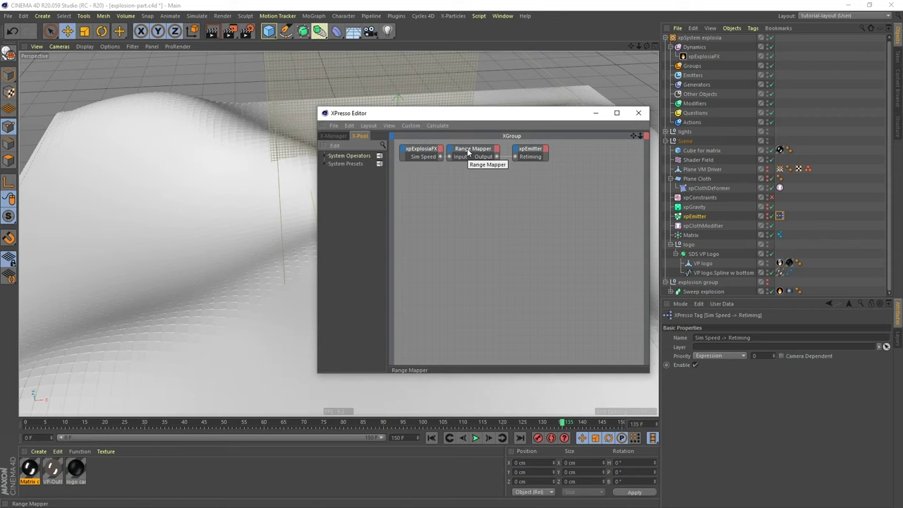
left_click(639, 113)
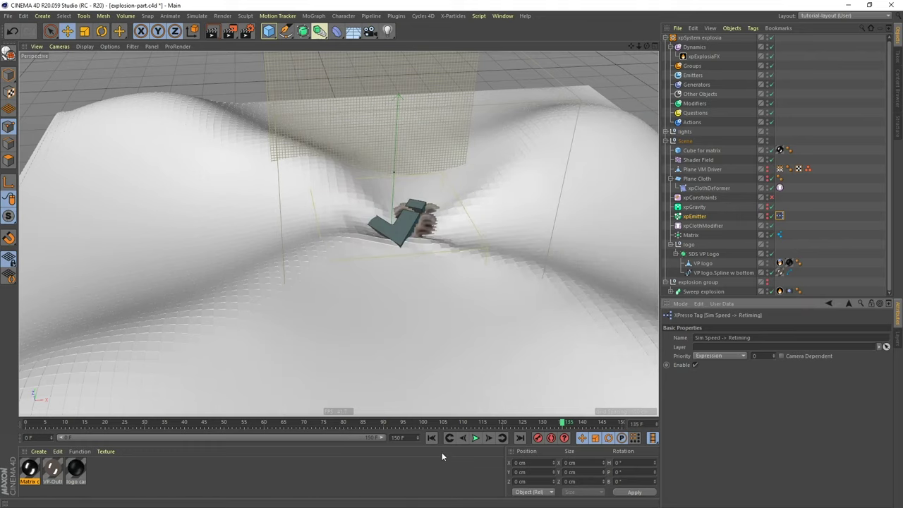
Play the slowed-down cloth and explosion simulation from the first frame to about frame 128
left_click(432, 439)
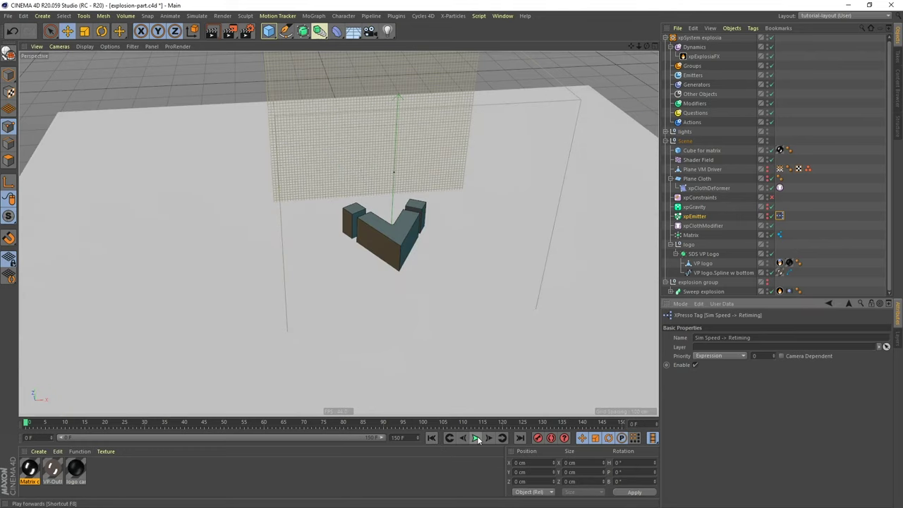
left_click(476, 438)
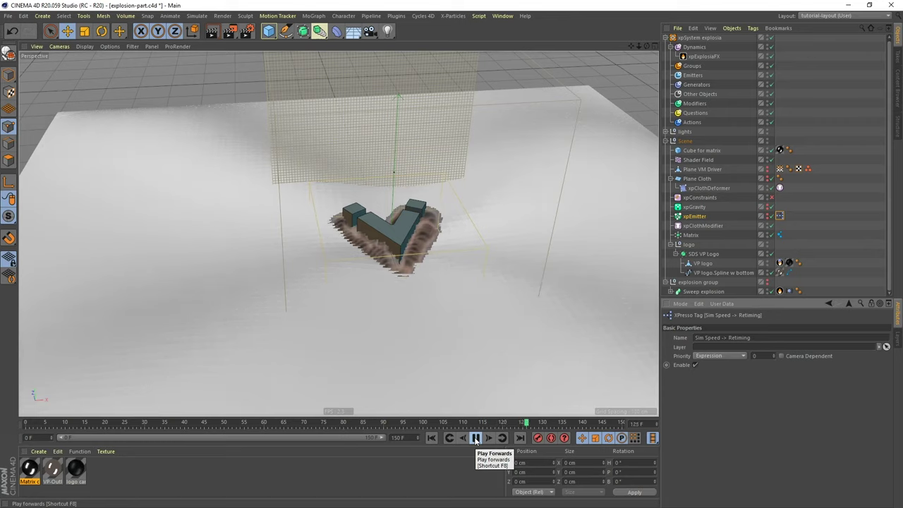
left_click(475, 438)
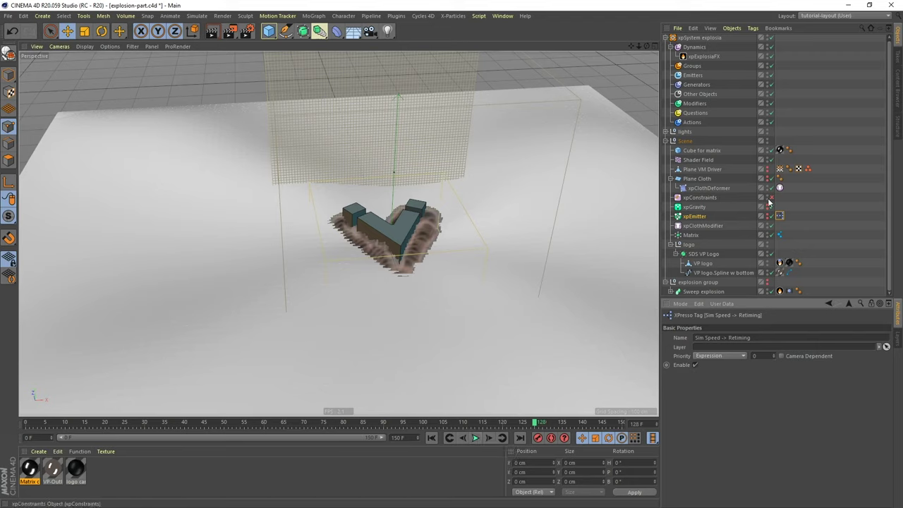
Add an xpCache object to the X-Particles system's Other Objects folder
left_click(700, 95)
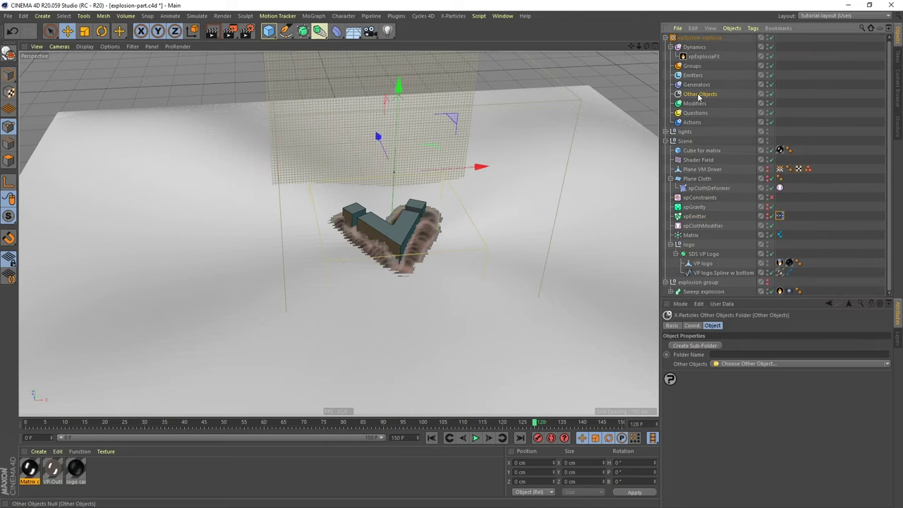
left_click(730, 364)
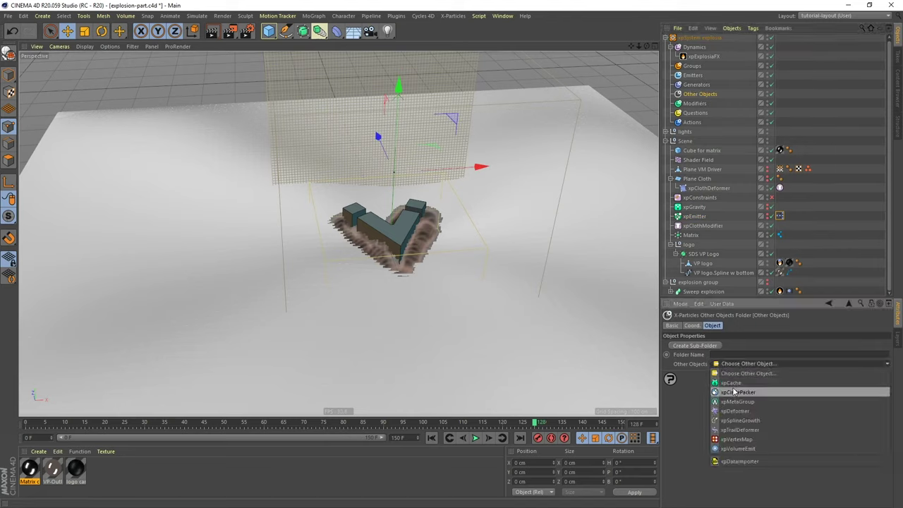
left_click(733, 384)
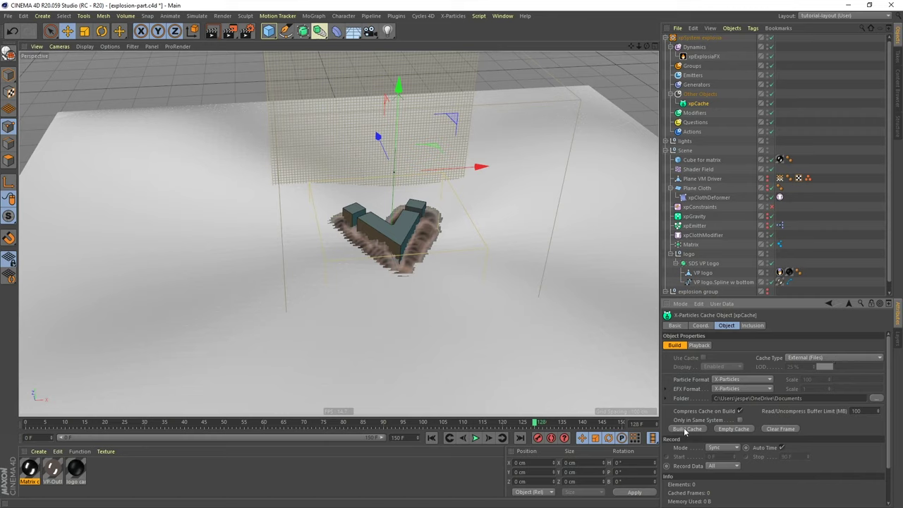
Set the xpExplosiaFX solver's Voxel Size to 2 cm
left_click(707, 57)
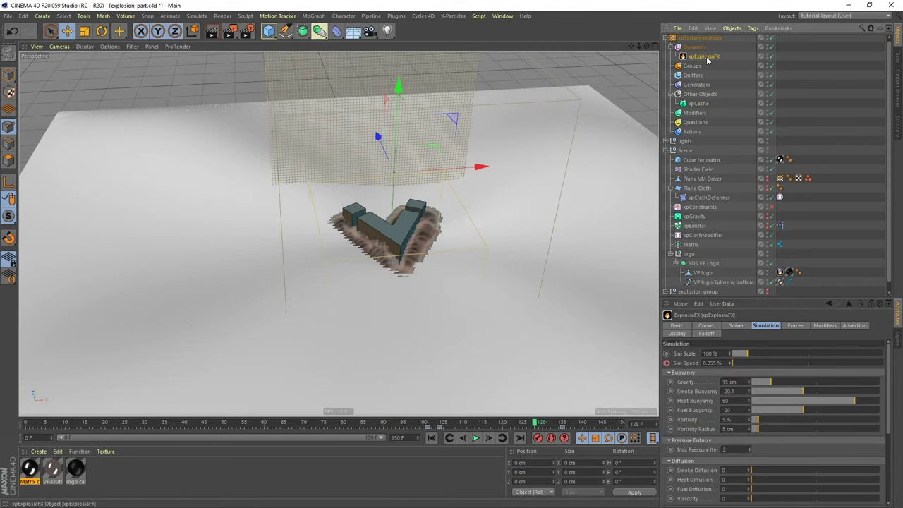
left_click(736, 325)
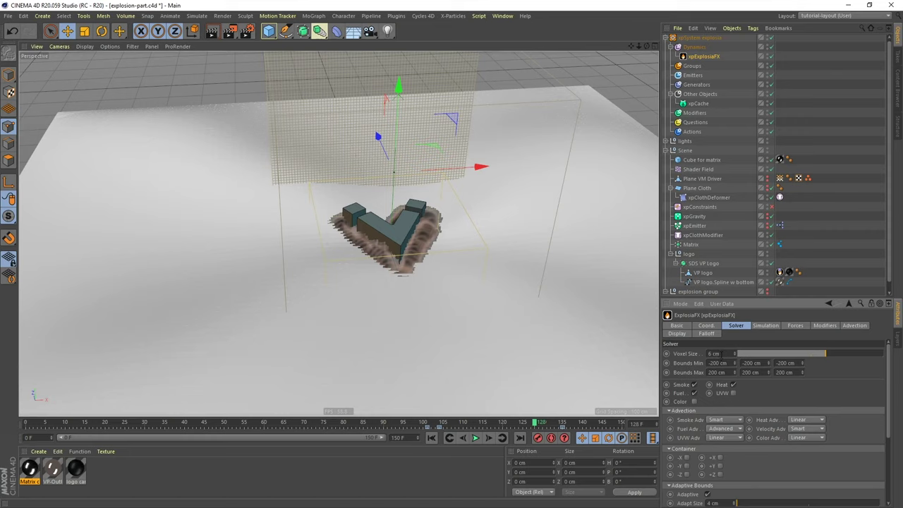
left_click_drag(734, 353, 694, 355)
type("2")
key("Return")
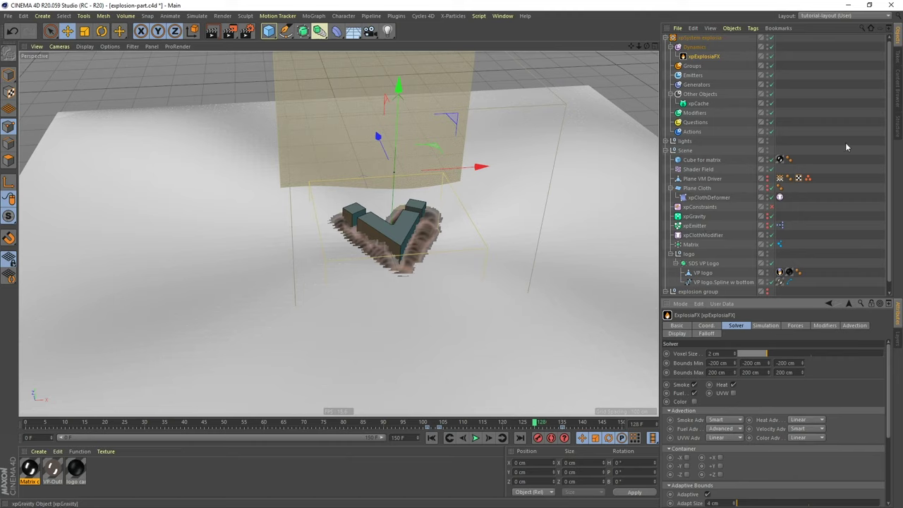
Build the xpCache for the simulation and scrub the result to frame 103, viewing the logo from above
left_click(699, 103)
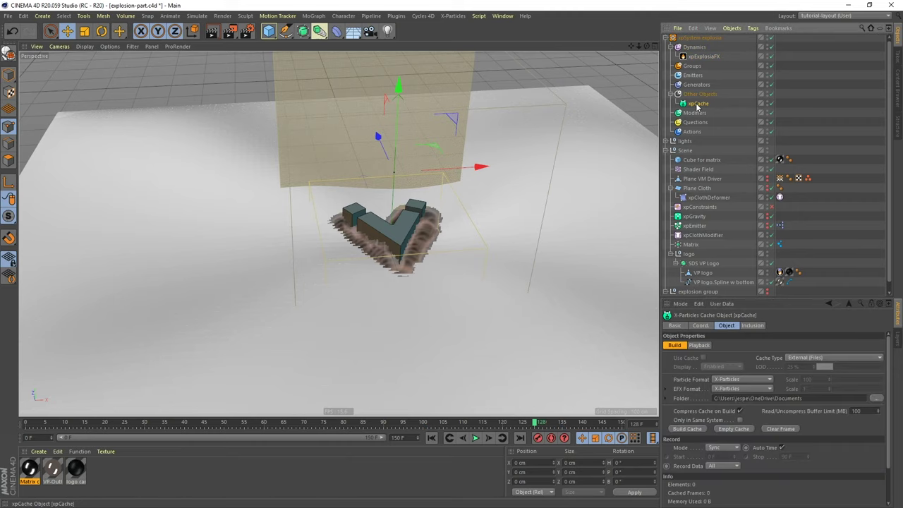
left_click(685, 429)
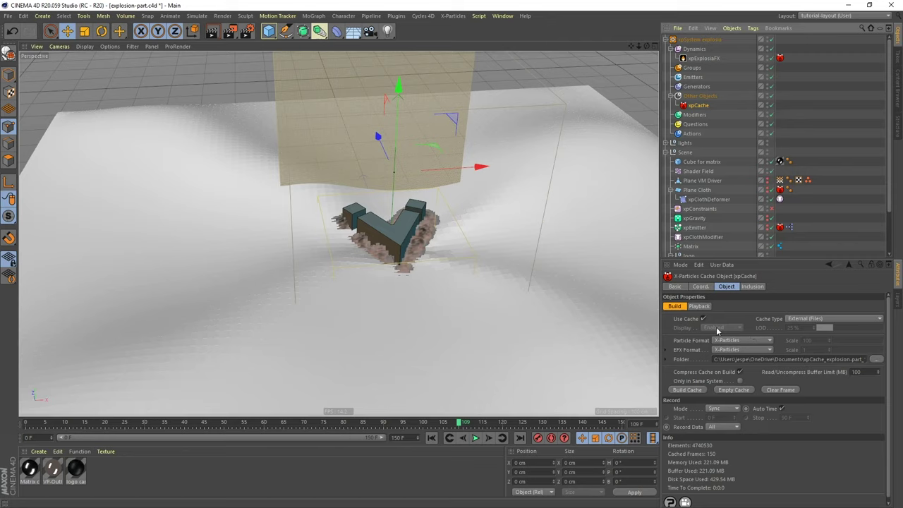
left_click_drag(206, 422, 312, 425)
left_click_drag(377, 428, 438, 424)
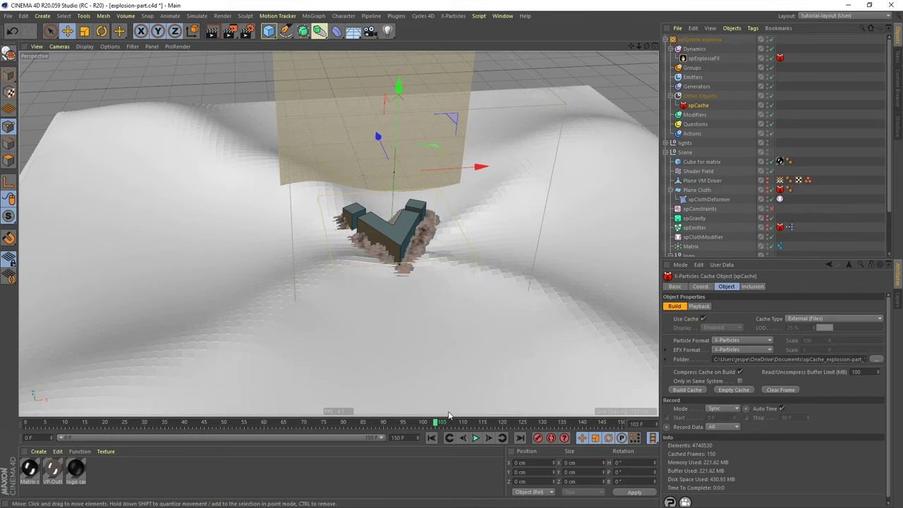
left_click_drag(390, 242, 328, 238, "alt")
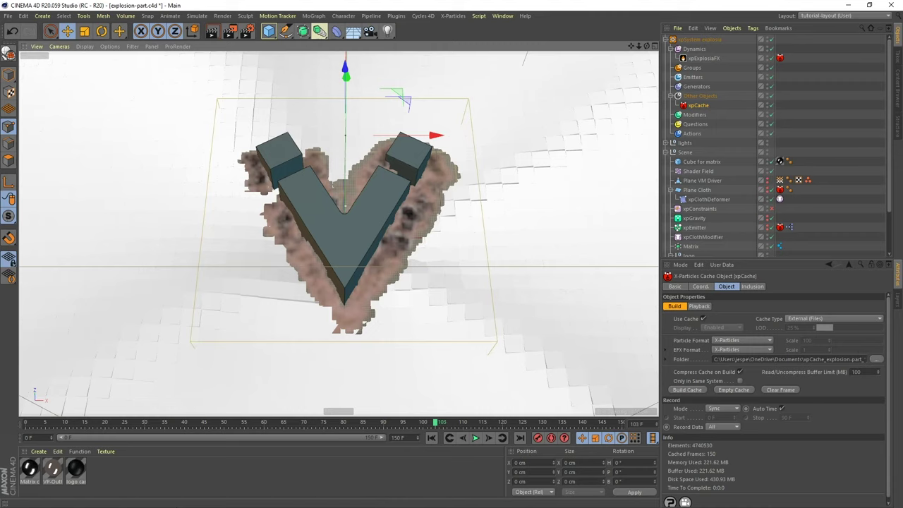
Create a new Cycles 4D Object Material
left_click(38, 451)
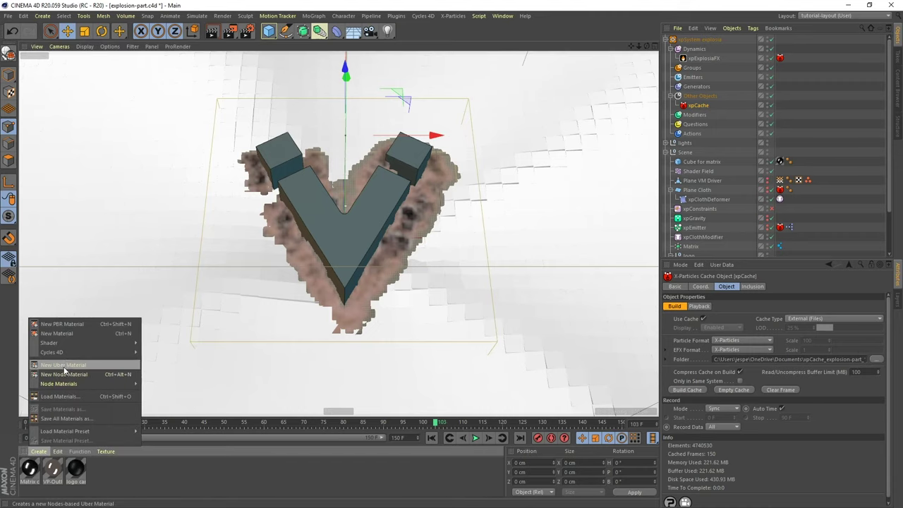
mouse_move(67, 353)
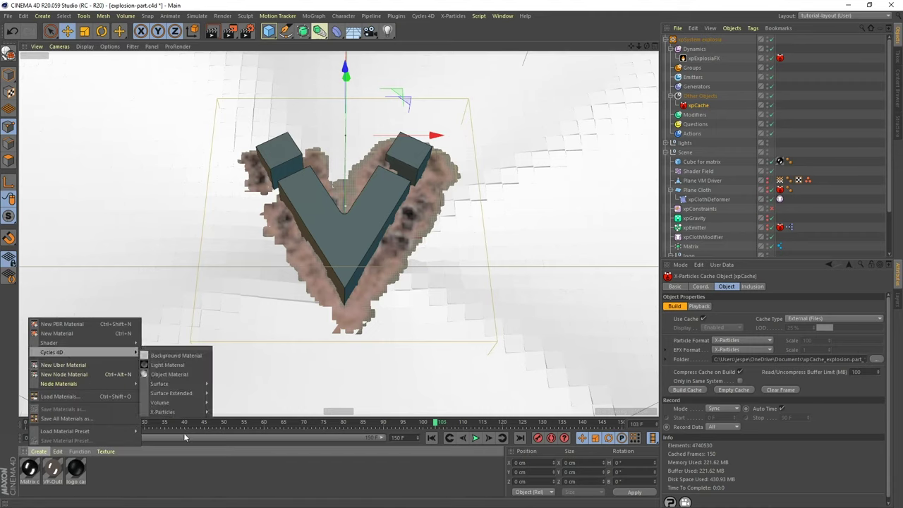
mouse_move(185, 385)
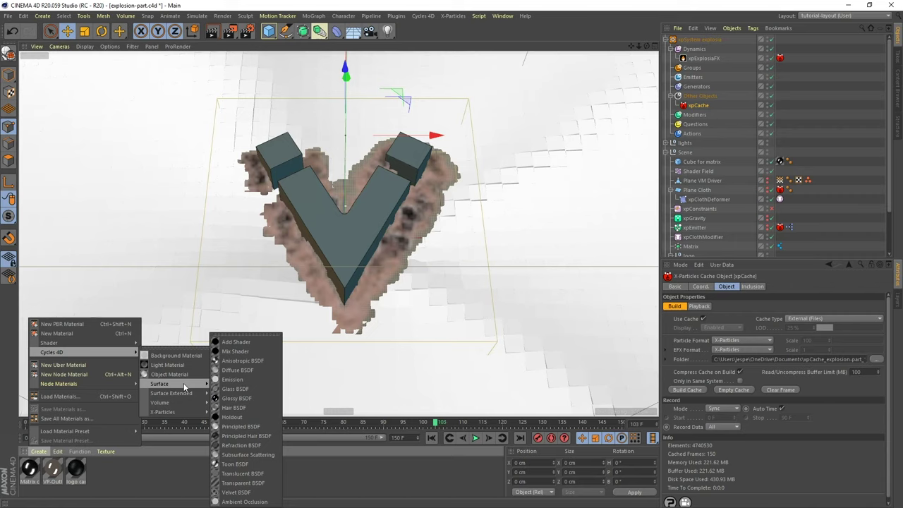
left_click(169, 374)
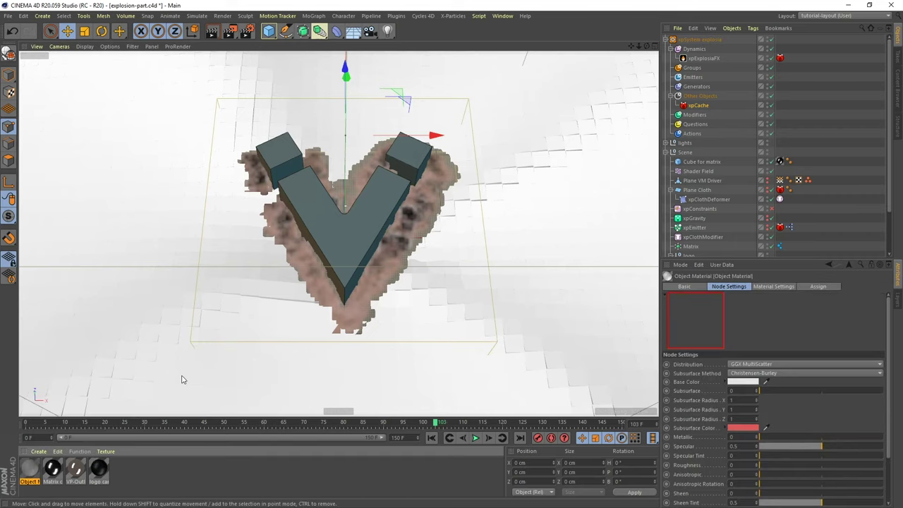
Rename the new Object Material "fire smoke simple" and assign it to the xpExplosiaFX object
double_click(30, 481)
type("fire")
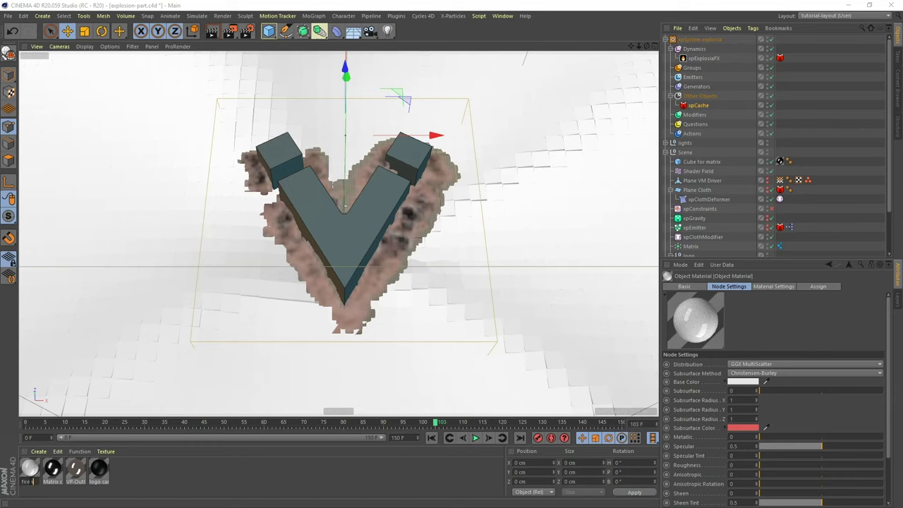
type(" smoke")
key("BackSpace")
key("BackSpace")
key("BackSpace")
type("e")
key("Return")
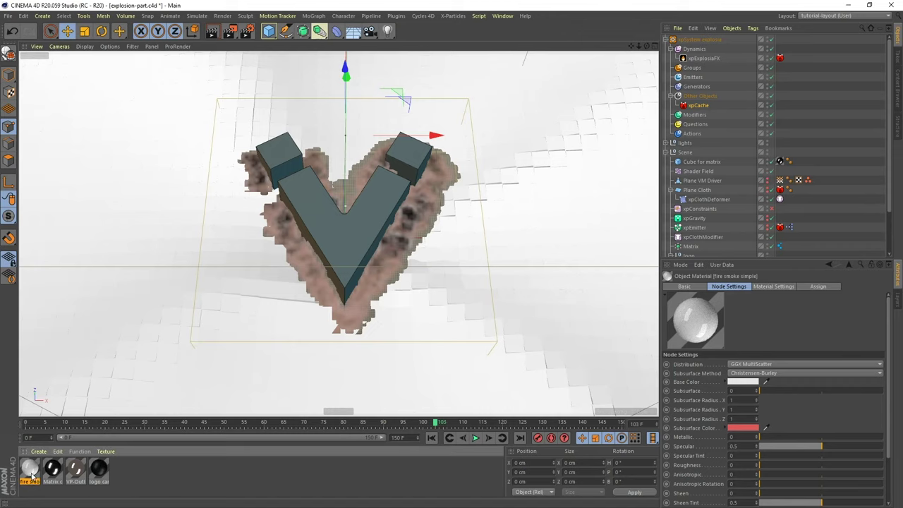
left_click_drag(743, 57, 713, 60)
left_click_drag(780, 59, 799, 60)
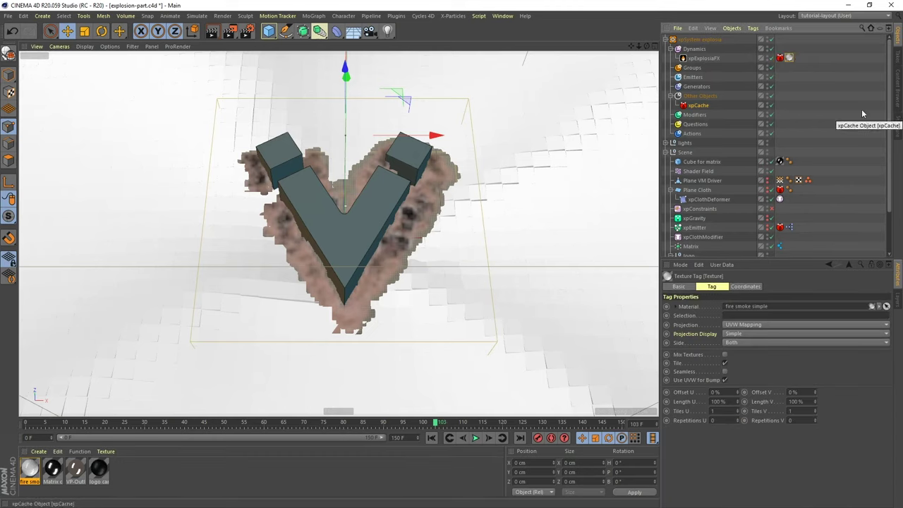
Switch to the tutorial-cycles layout, widen the node editor and start the Cycles 4D real-time preview
left_click(845, 17)
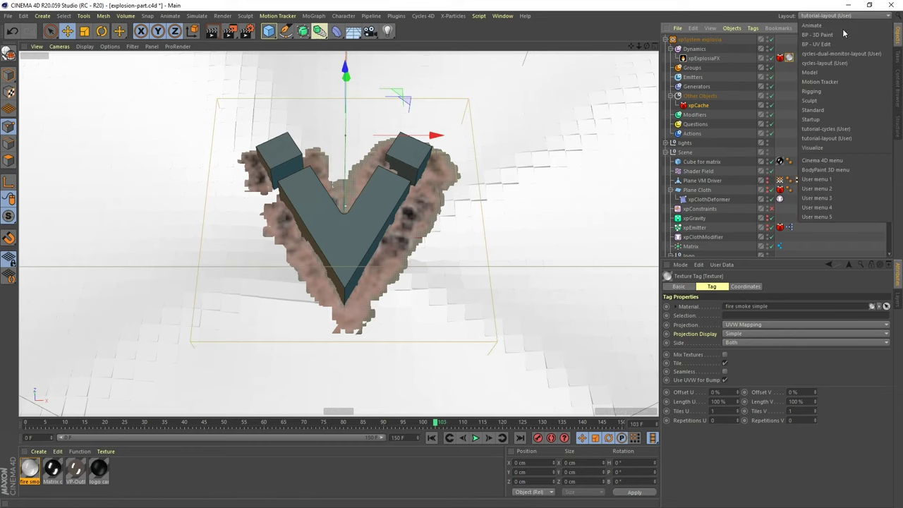
left_click(831, 129)
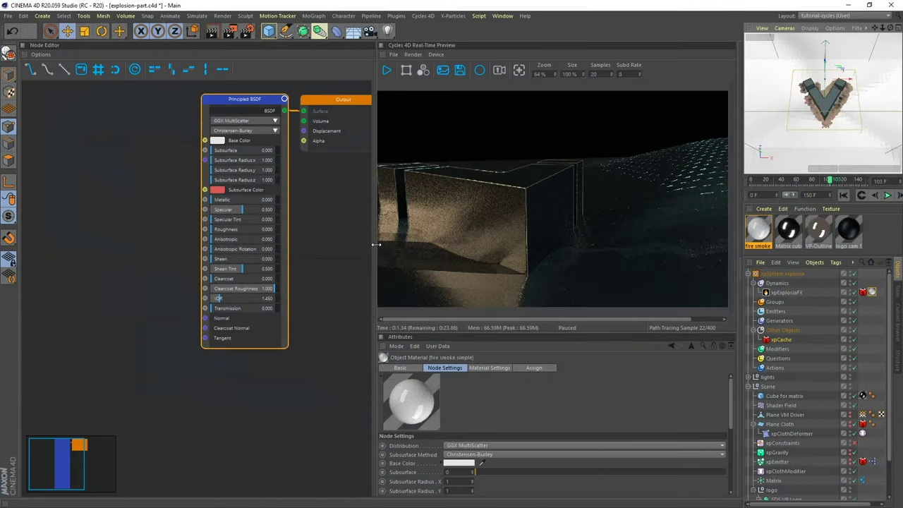
left_click_drag(376, 244, 461, 245)
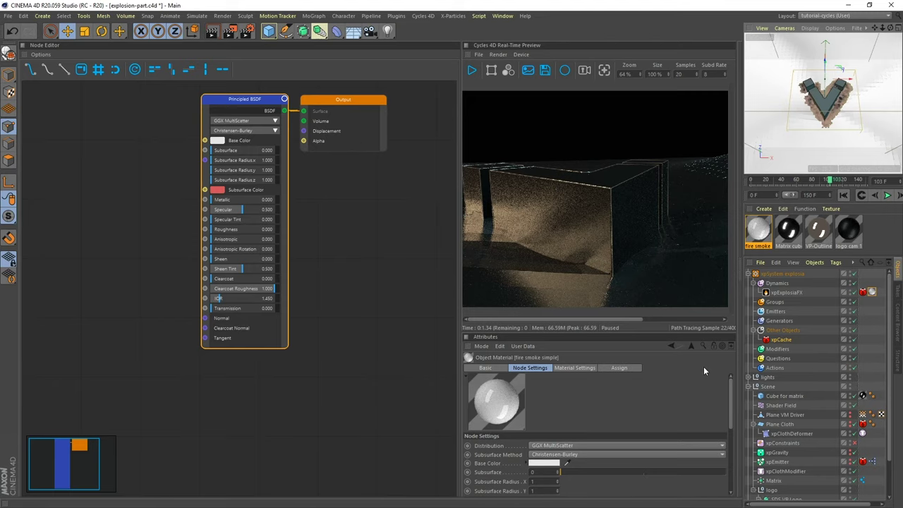
left_click(473, 71)
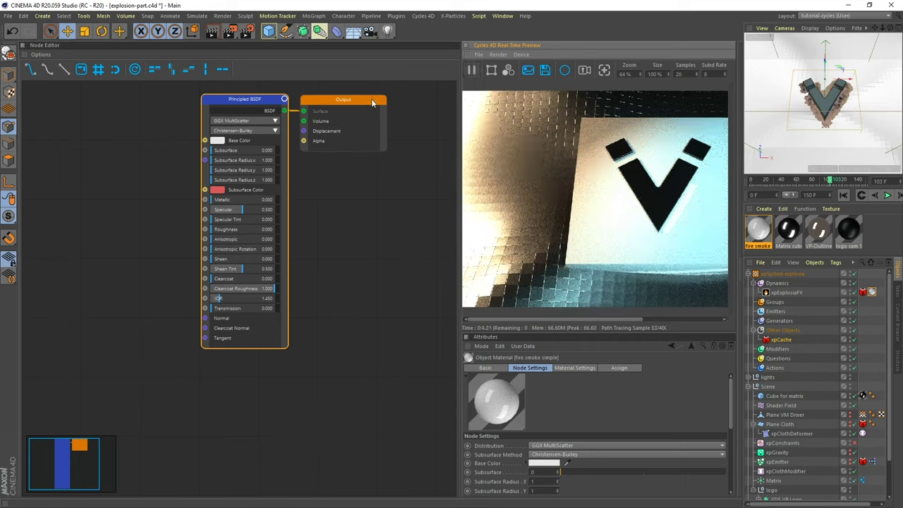
Delete the Principled BSDF node from the fire smoke simple material and move the Output node aside to free up space
left_click_drag(375, 105, 445, 187)
left_click_drag(253, 101, 252, 139)
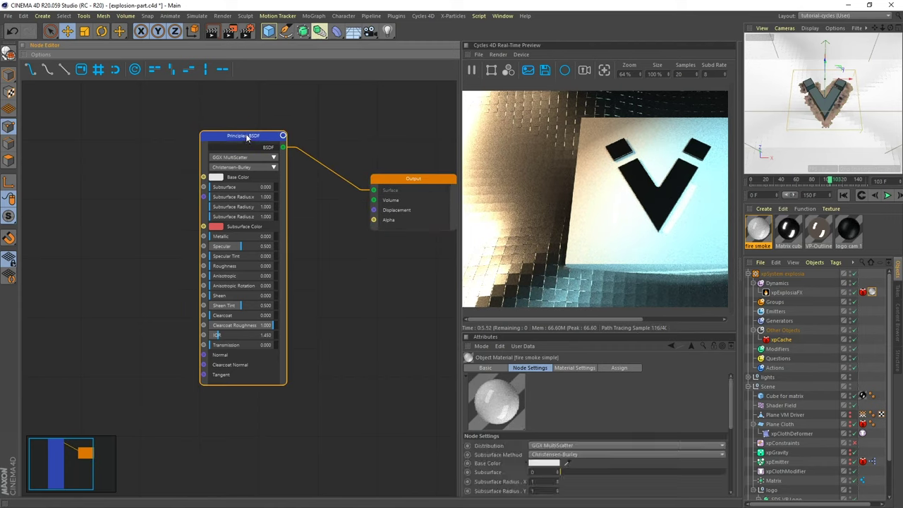
key("Delete")
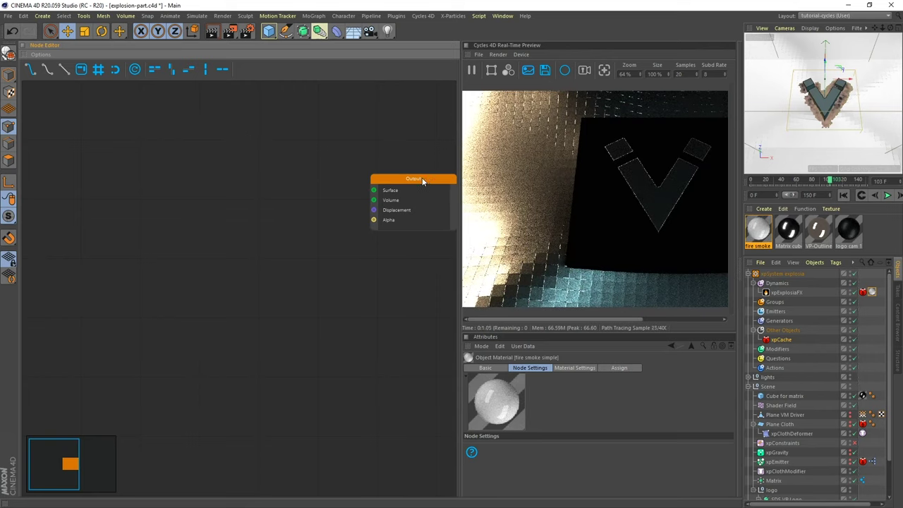
left_click_drag(428, 180, 433, 206)
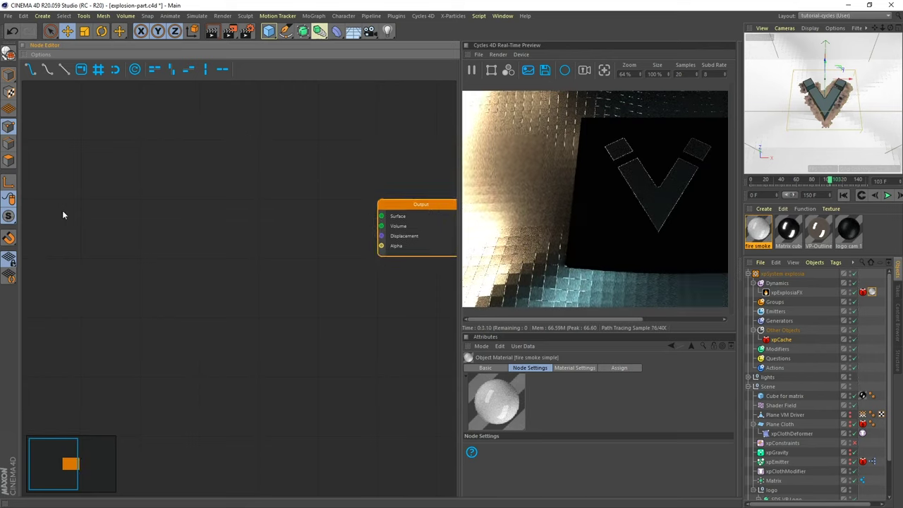
Add a Point Density Texture node and place it at the start of the node graph
right_click(84, 167)
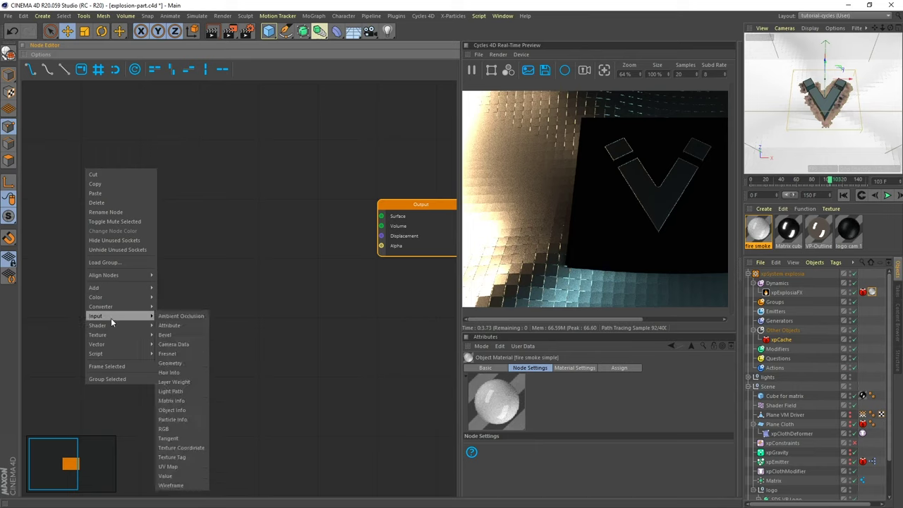
mouse_move(113, 328)
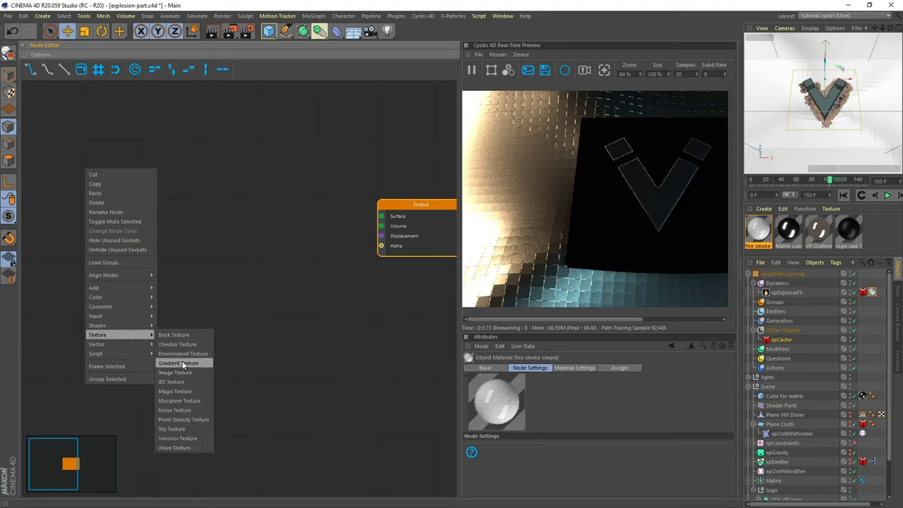
left_click(183, 419)
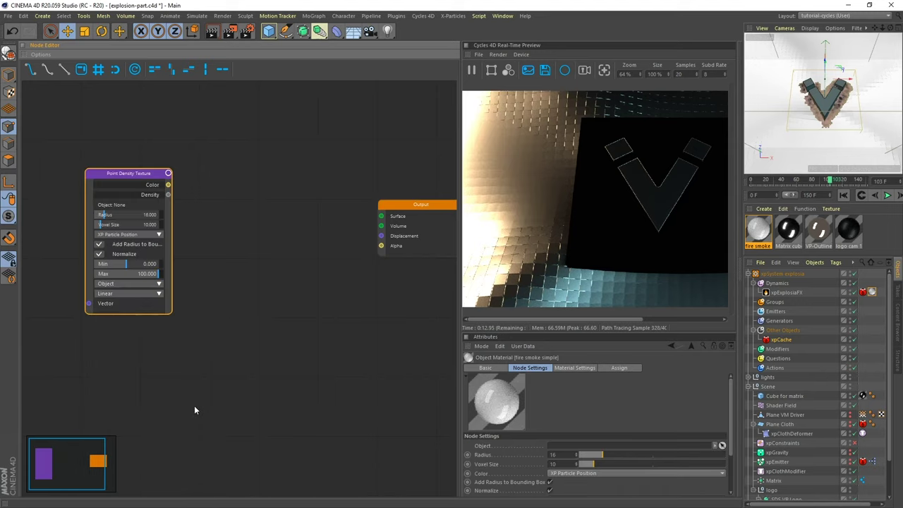
left_click_drag(121, 175, 84, 113)
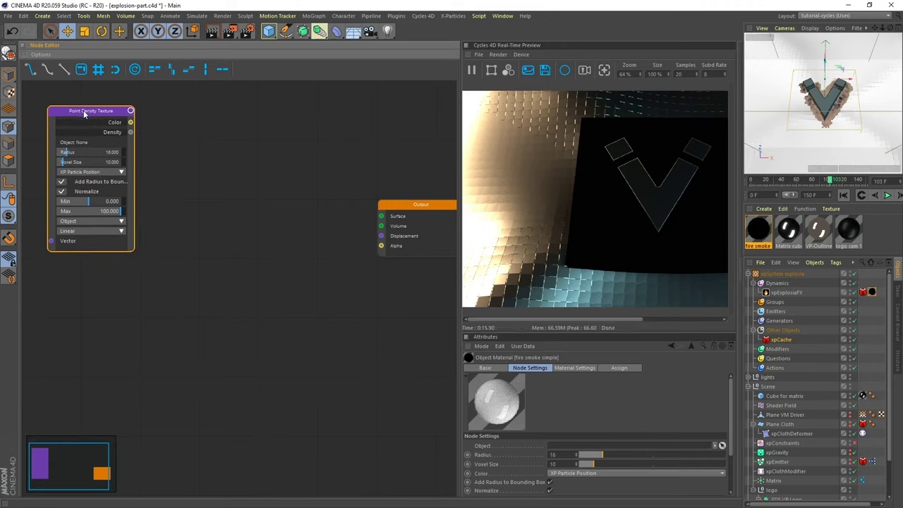
On the Point Density Texture, disable Normalize, link xpExplosiaFX as the object and set Color to EFX Smoke
left_click(550, 490)
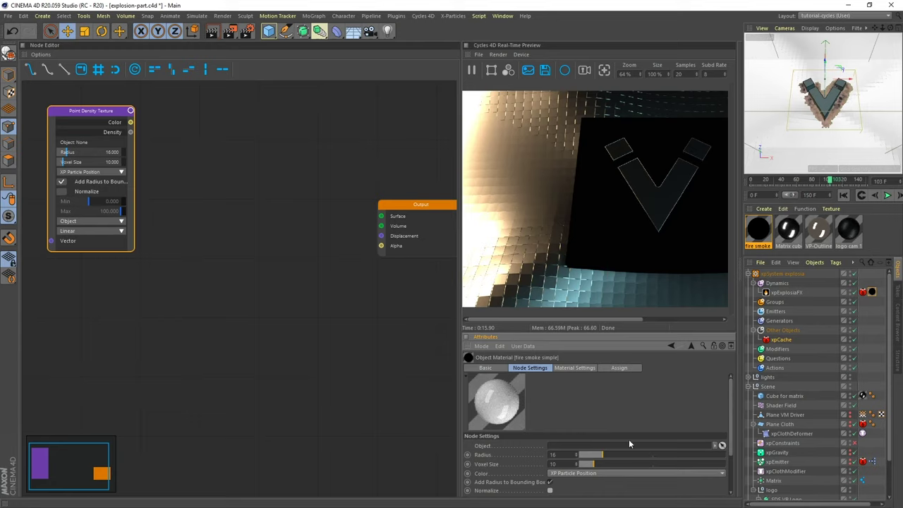
left_click_drag(785, 294, 584, 448)
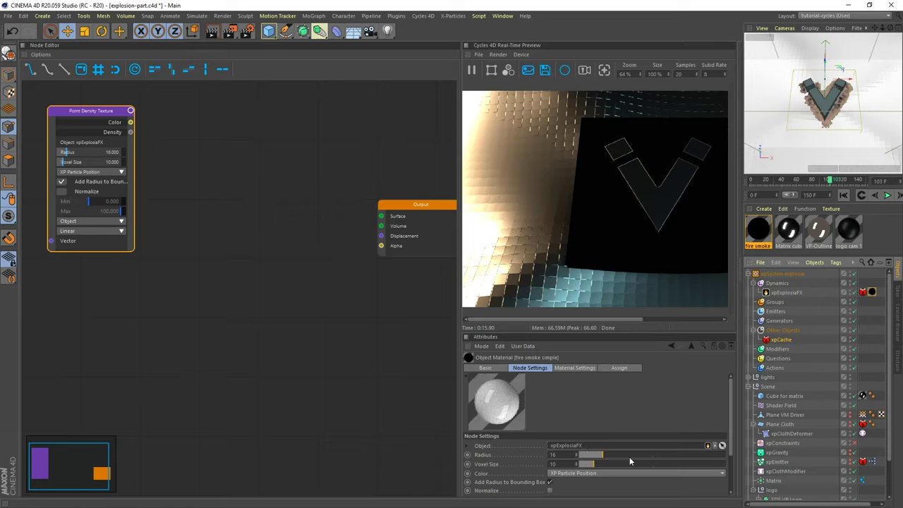
left_click(603, 473)
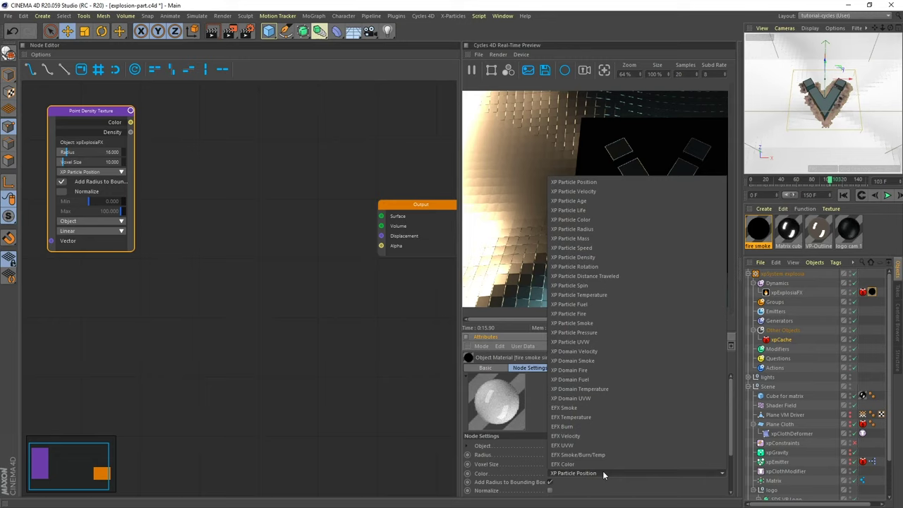
left_click(571, 407)
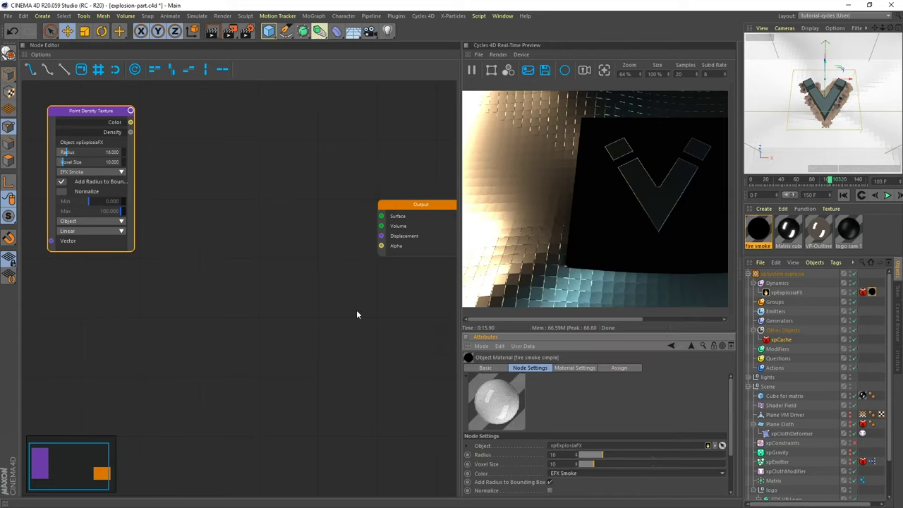
Add a Volume Scatter node, feed its Density from the Point Density Texture's Density and connect its Volume to the Output's Volume
right_click(194, 163)
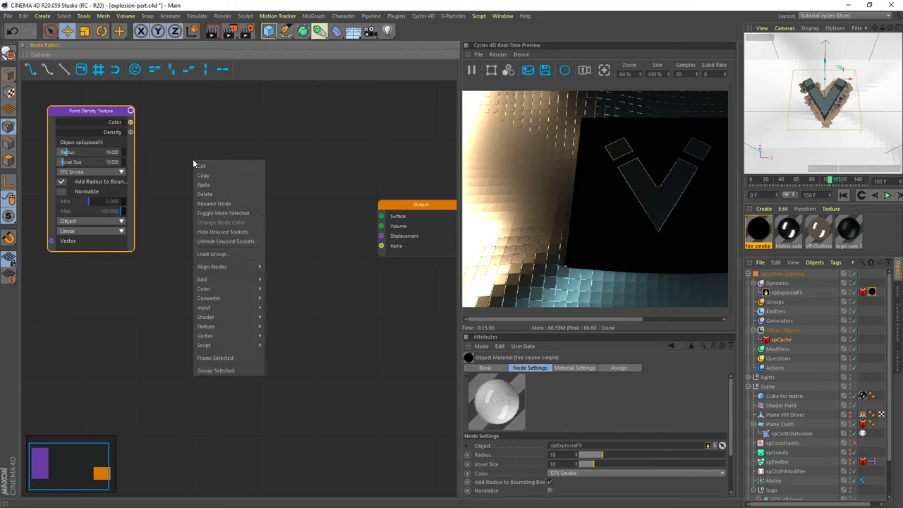
mouse_move(223, 319)
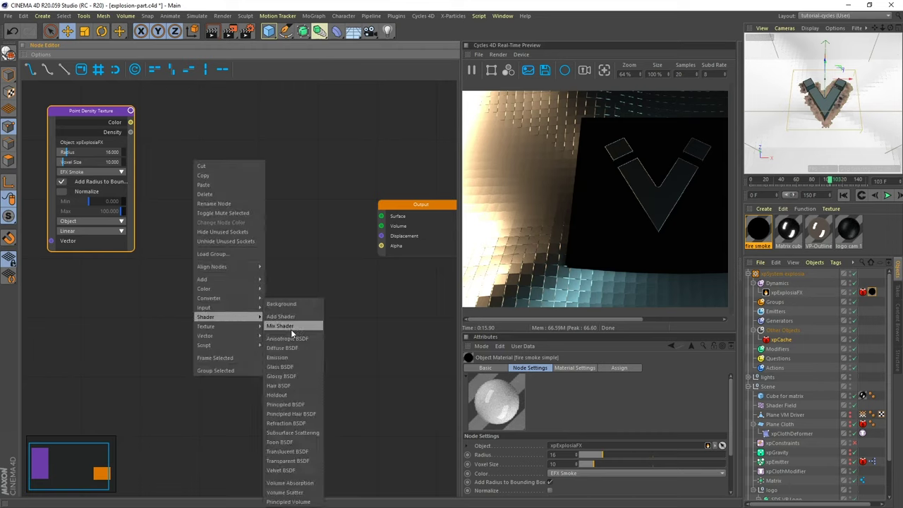
left_click(296, 493)
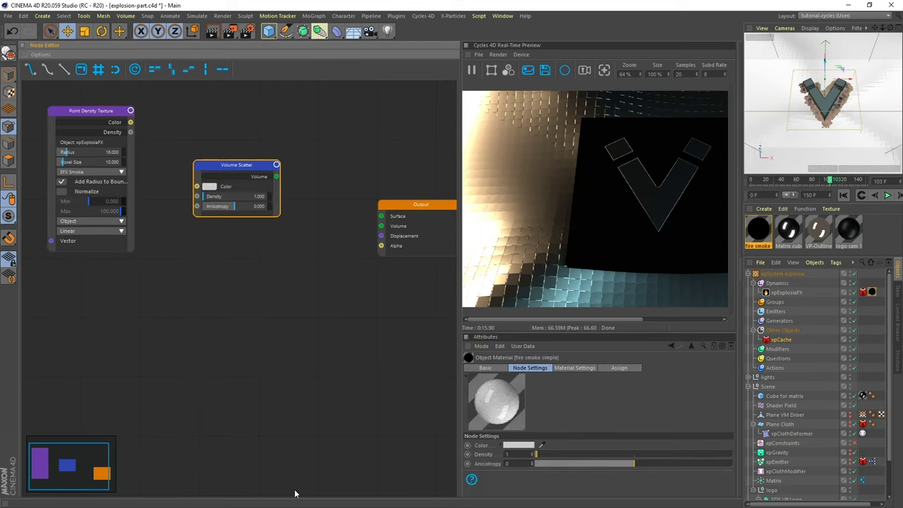
mouse_move(241, 167)
left_mouse_down()
mouse_move(249, 159)
mouse_move(233, 155)
left_mouse_up()
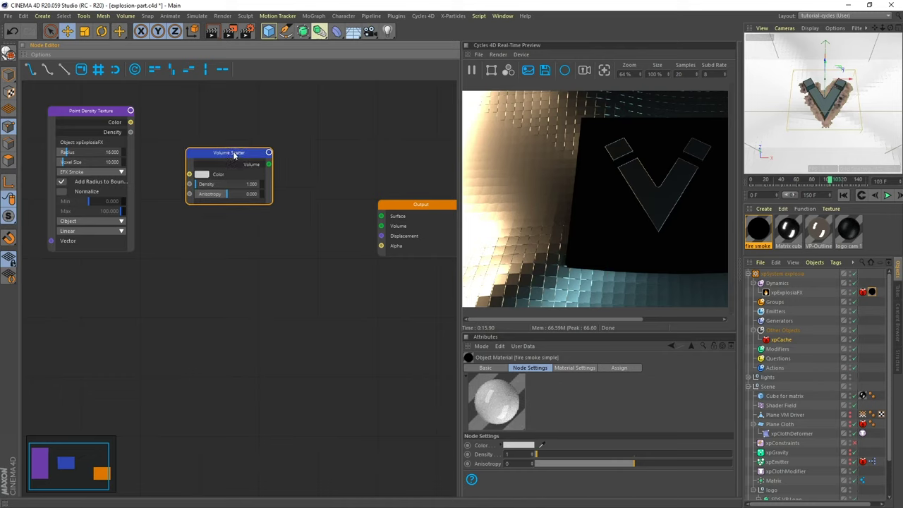
left_click_drag(131, 134, 189, 187)
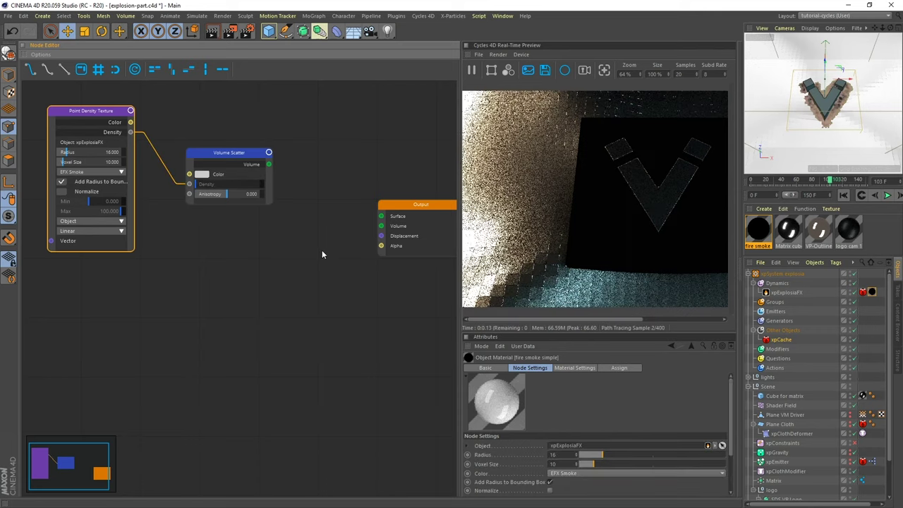
left_click_drag(268, 165, 376, 227)
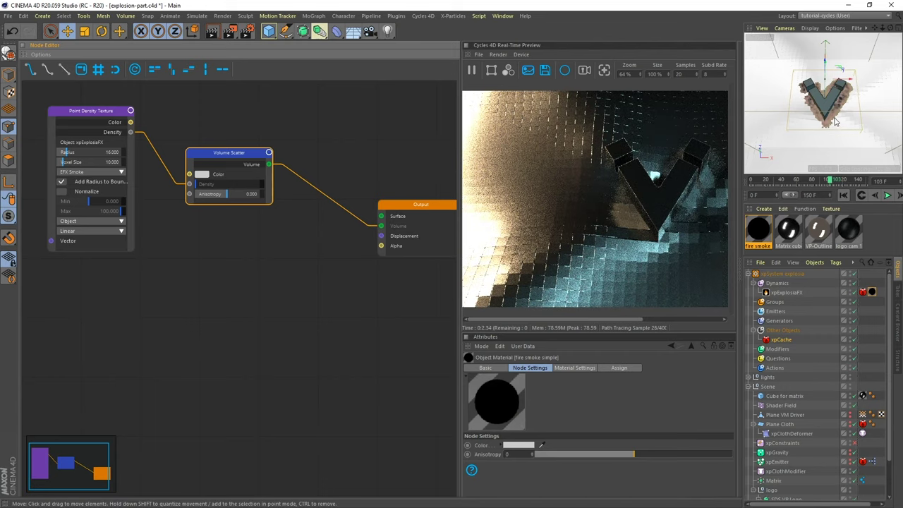
mouse_move(836, 121)
left_mouse_down("alt")
mouse_move(819, 126)
mouse_move(831, 120)
left_mouse_up("alt")
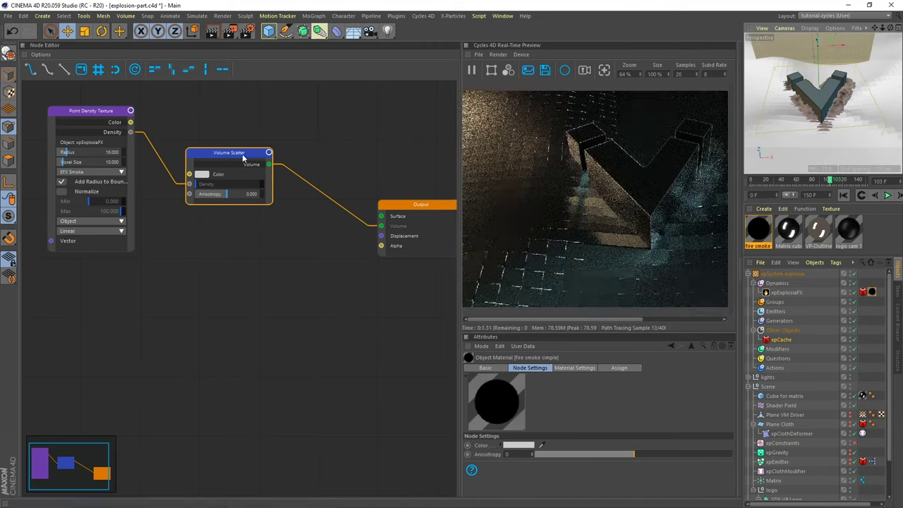
Insert a Math node into the connection between the Point Density Texture's Density and the Volume Scatter's Density
left_click_drag(243, 156, 285, 156)
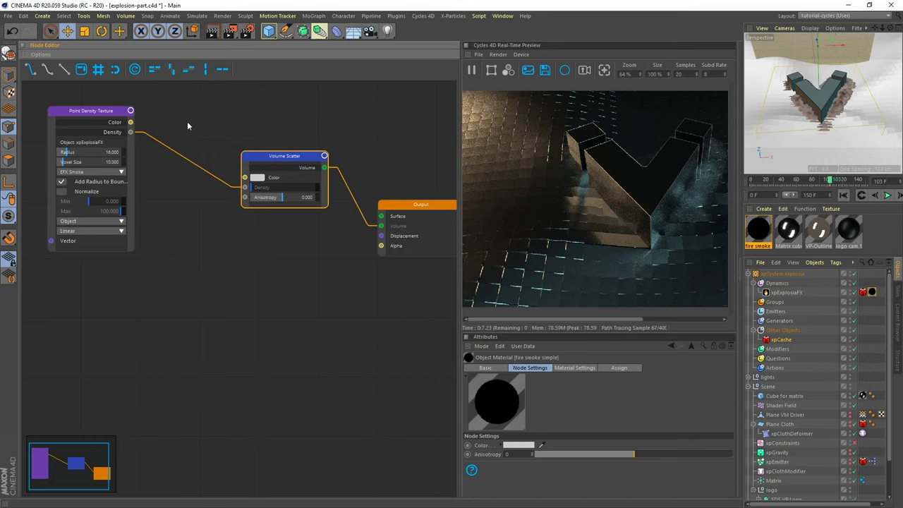
right_click(165, 106)
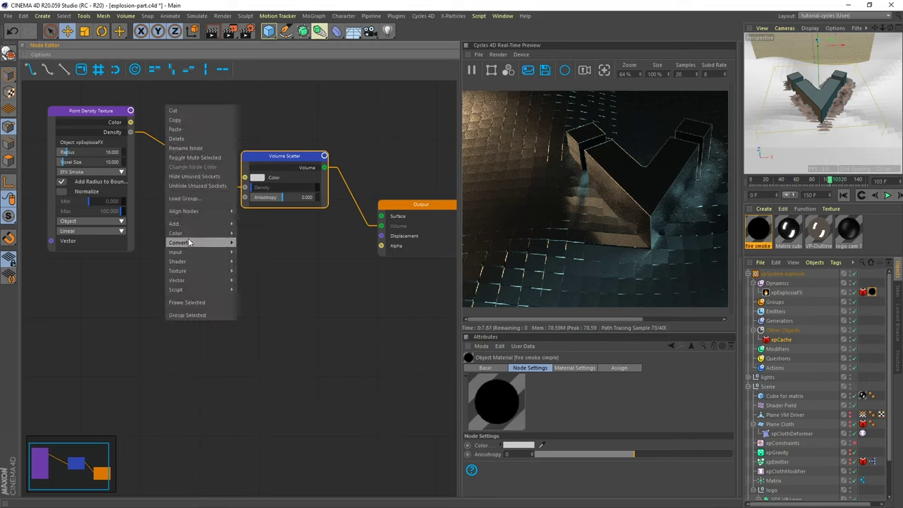
mouse_move(189, 243)
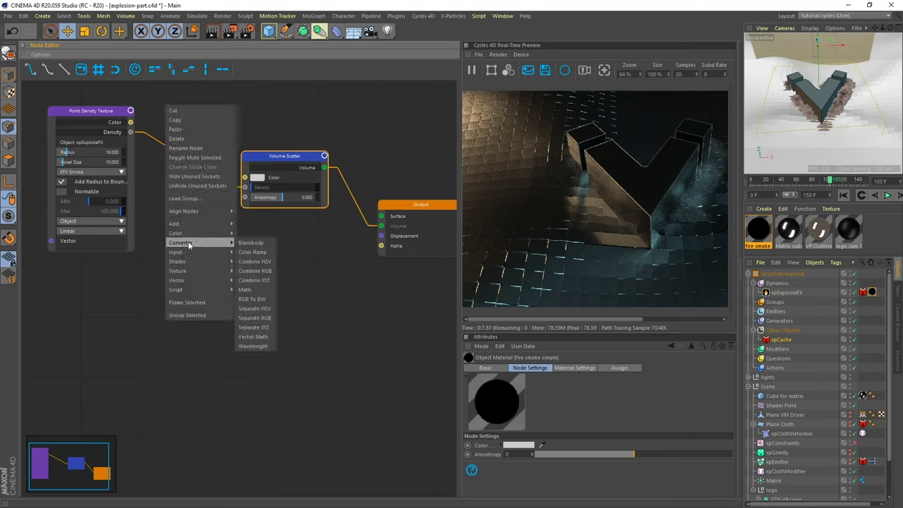
left_click(247, 290)
left_click_drag(209, 114, 190, 130)
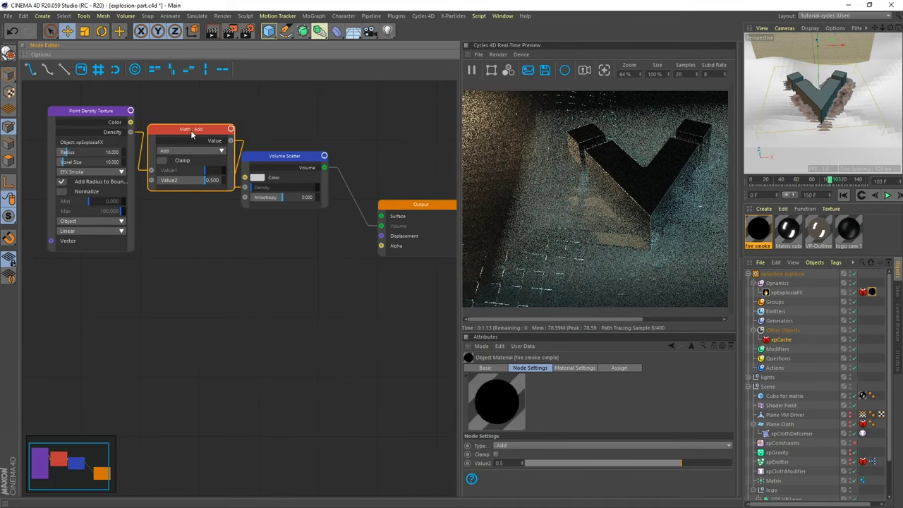
Set the Math node's type to Multiply and its Value2 to 50 to thicken the smoke
left_click(515, 447)
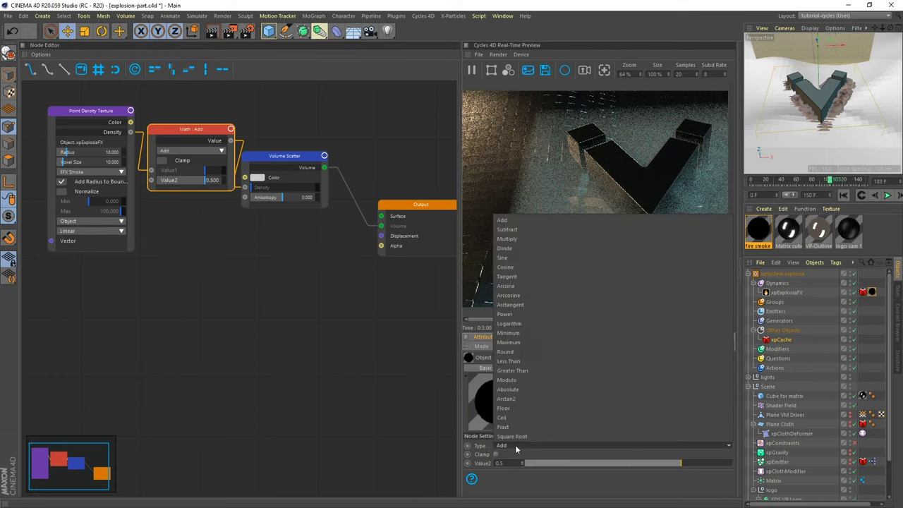
left_click(517, 239)
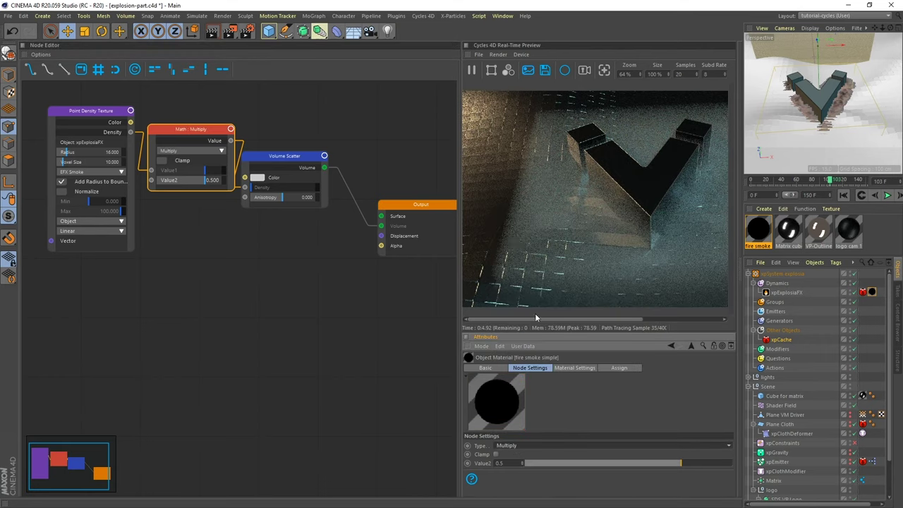
double_click(499, 463)
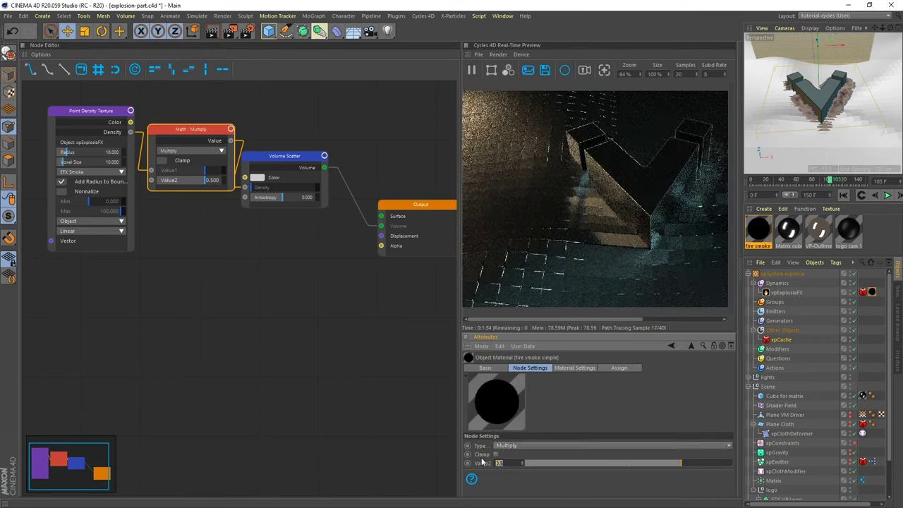
type("50")
key("Return")
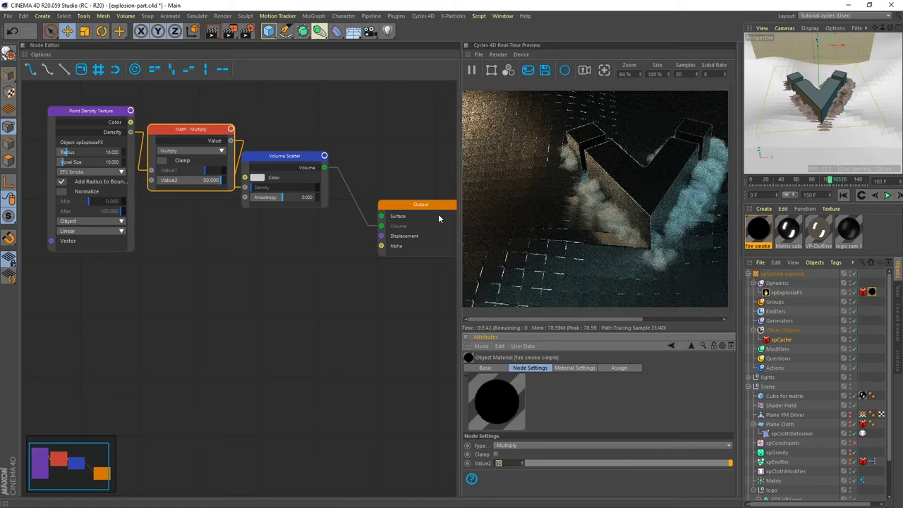
Tidy the spacing of the Output and Volume Scatter nodes and view the smoke from another angle
left_click_drag(448, 206, 428, 183)
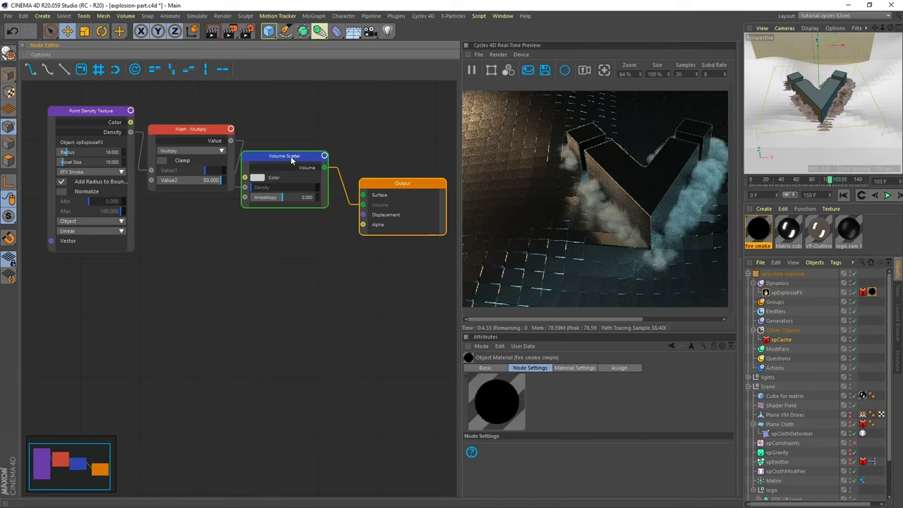
left_click_drag(292, 160, 302, 157)
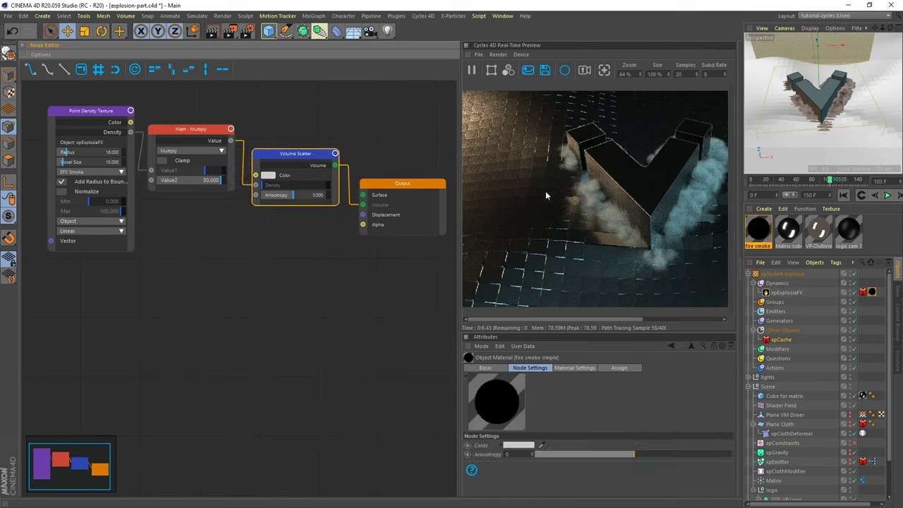
left_click_drag(840, 105, 854, 96, "alt")
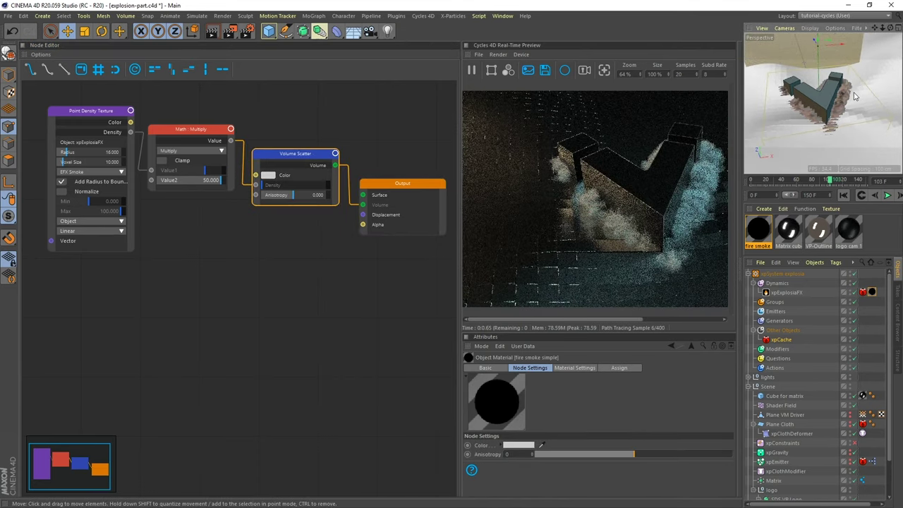
Raise the Multiply node's Value2 to 200 to make the smoke denser
left_click(188, 135)
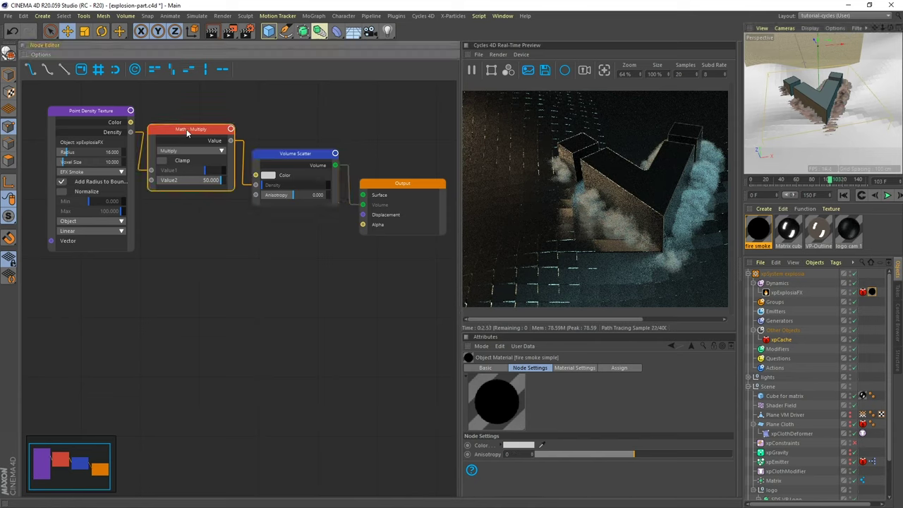
left_click(499, 463)
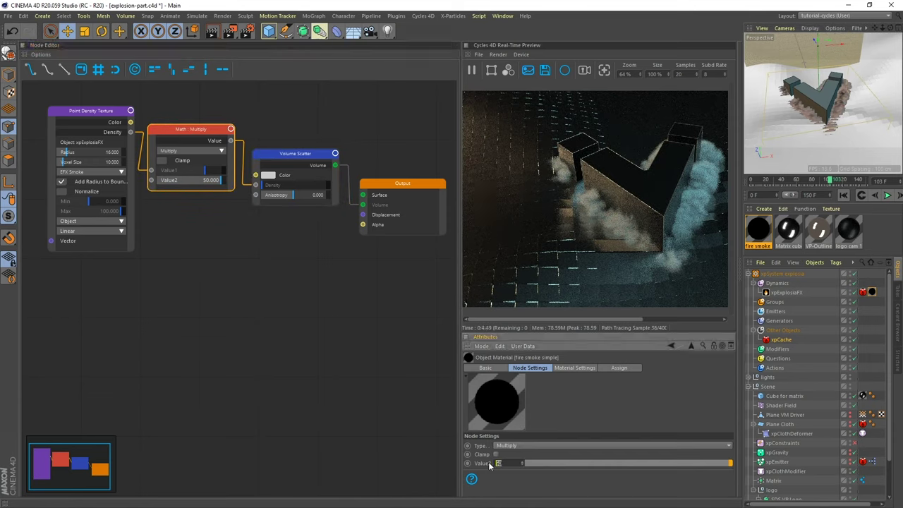
type("200")
key("Return")
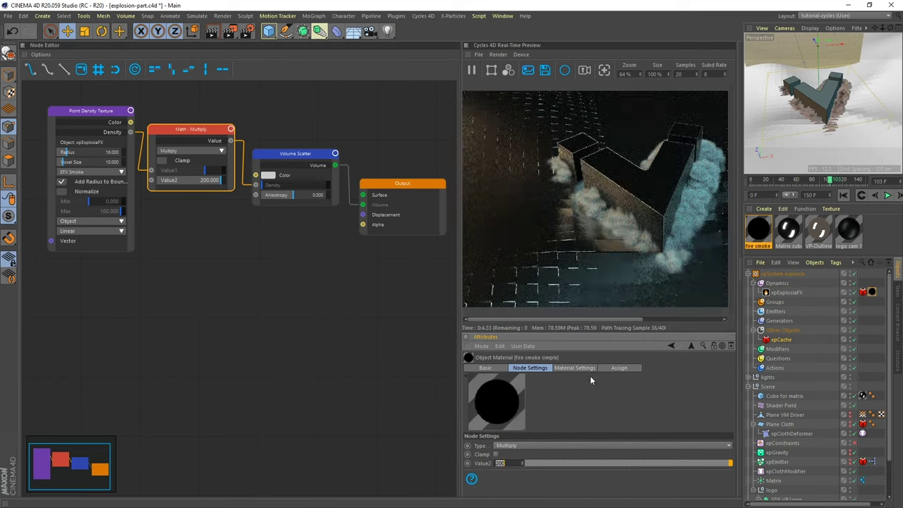
Add a Color Ramp node below the Multiply node and connect its Color to the Volume Scatter's Color
right_click(198, 243)
mouse_move(227, 382)
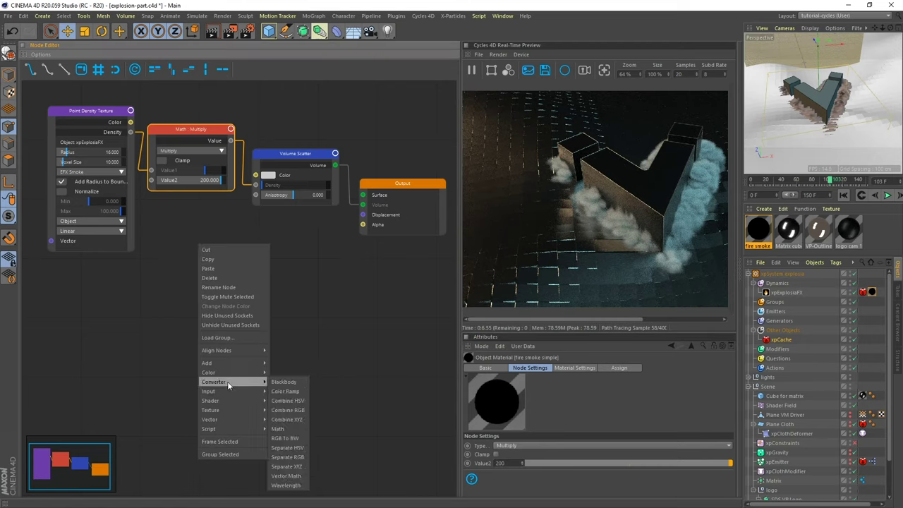
left_click(285, 391)
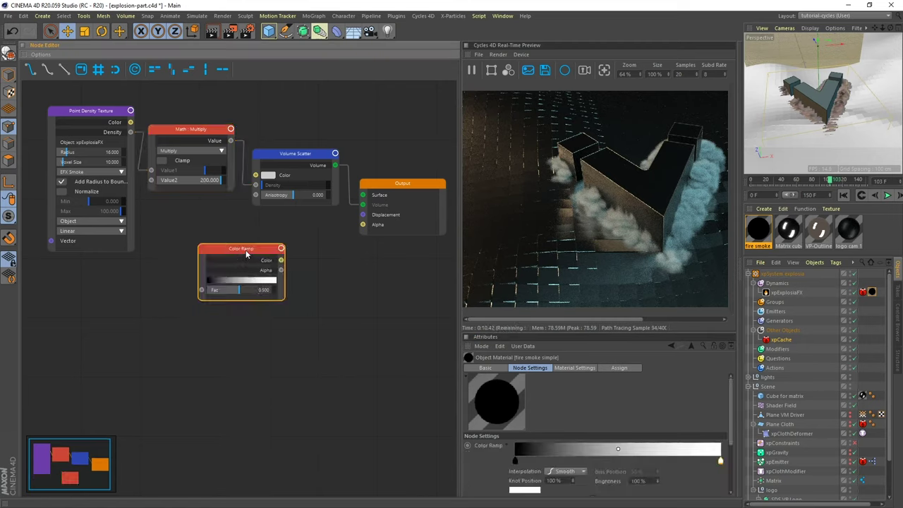
left_click_drag(247, 252, 215, 254)
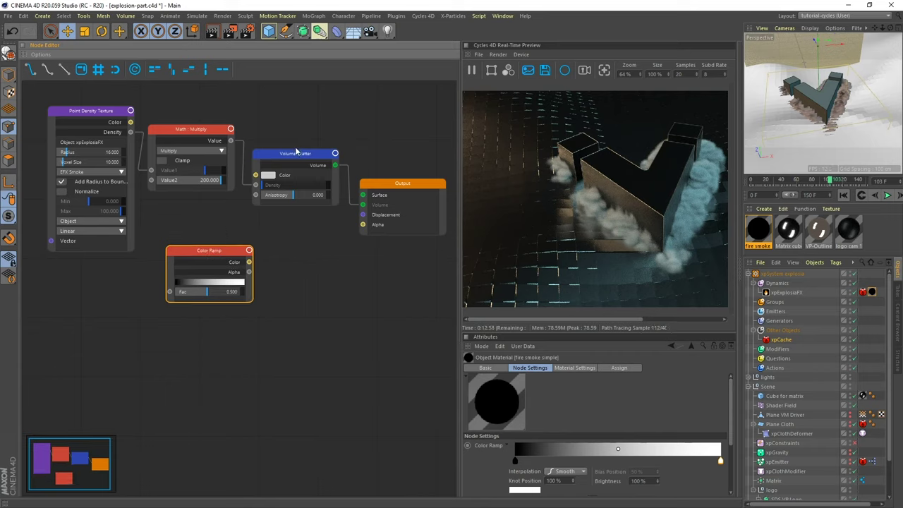
left_click_drag(295, 153, 302, 162)
left_click_drag(219, 256, 209, 249)
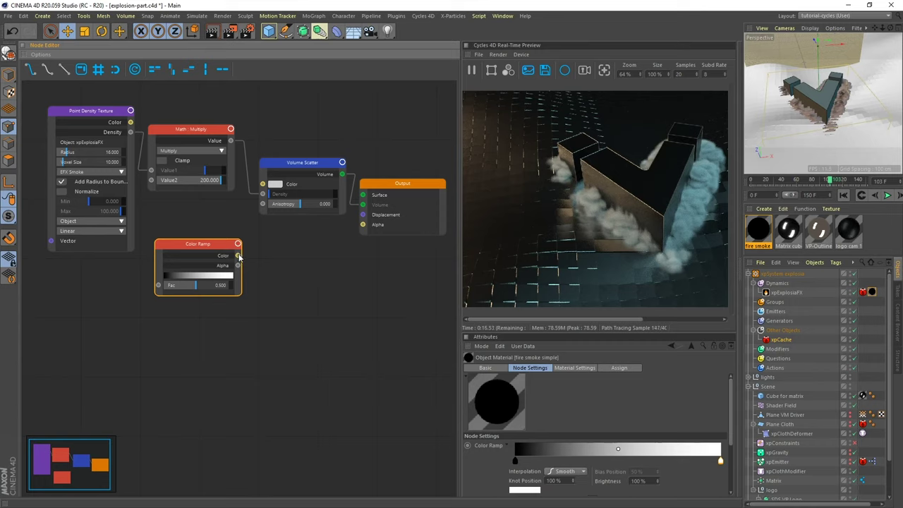
left_click_drag(238, 256, 261, 183)
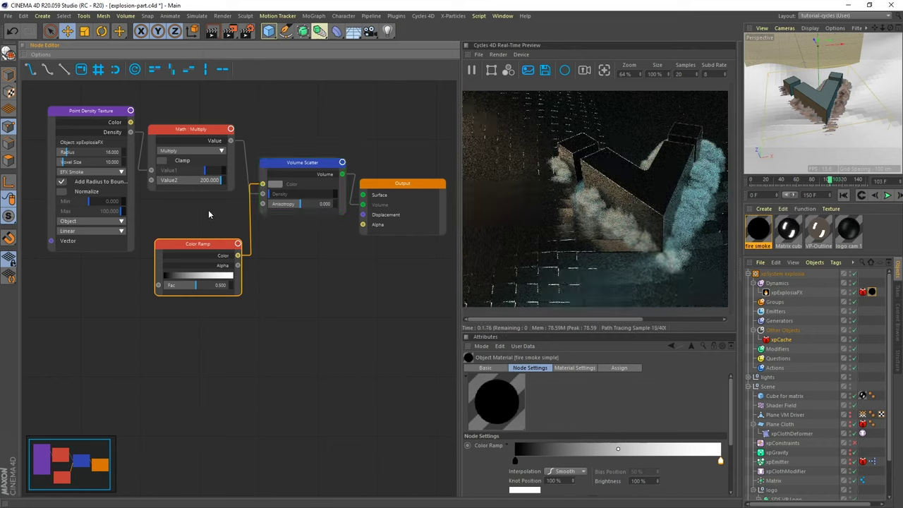
mouse_move(198, 245)
left_mouse_down()
mouse_move(182, 249)
mouse_move(192, 252)
left_mouse_up()
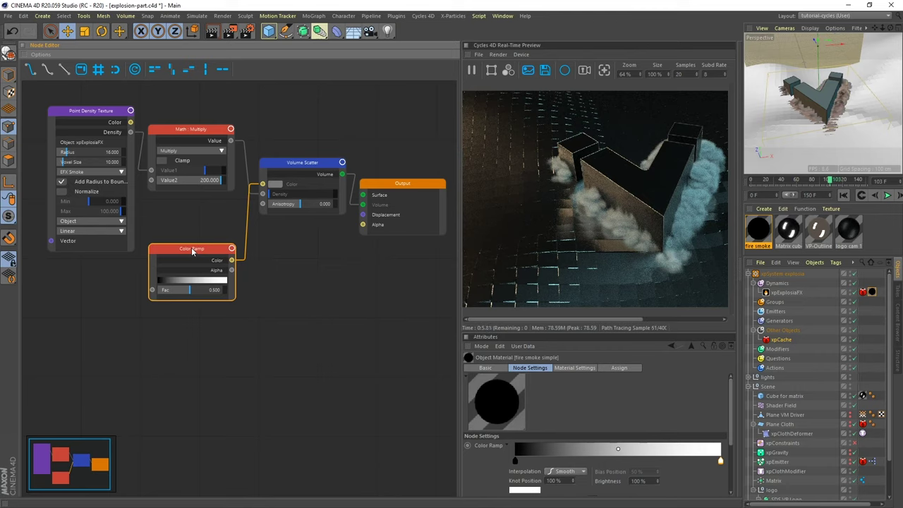
Recolour the Color Ramp's white end knot to a magenta pink with a hue of 293°
left_click(721, 462)
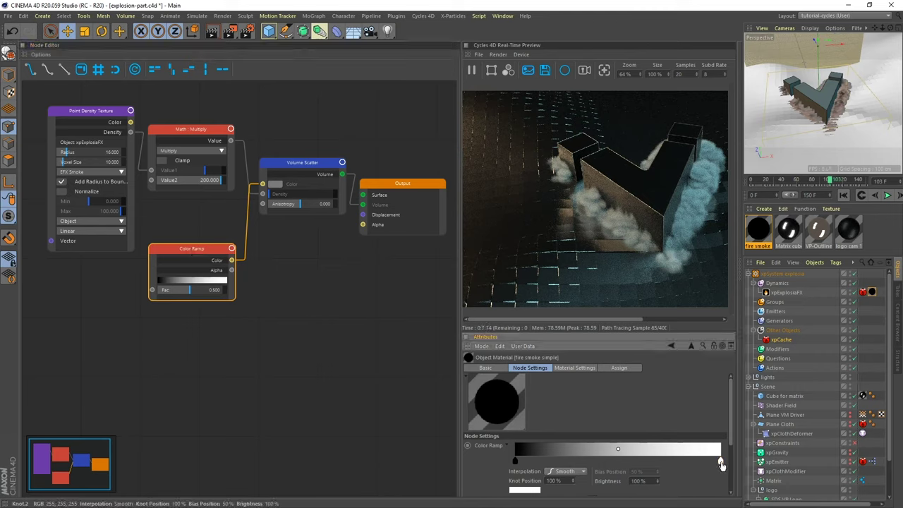
double_click(721, 463)
left_click(787, 465)
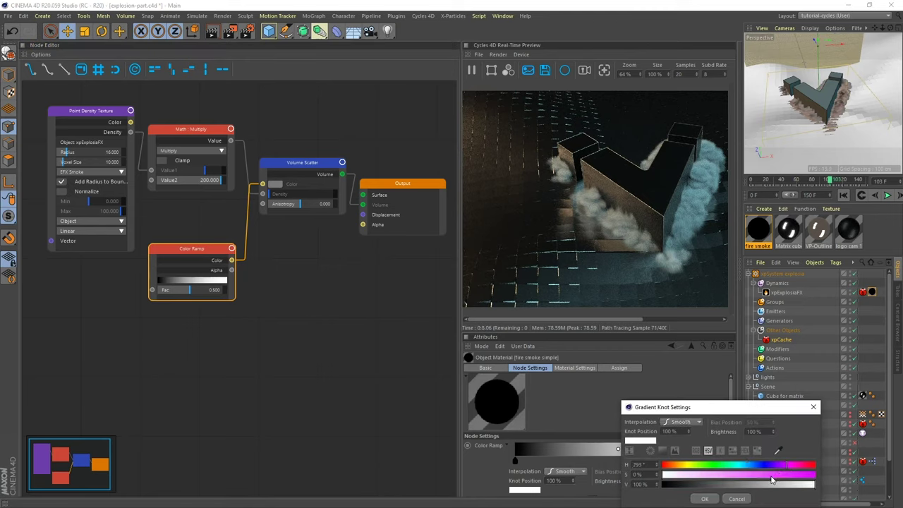
left_click(750, 478)
left_click(704, 499)
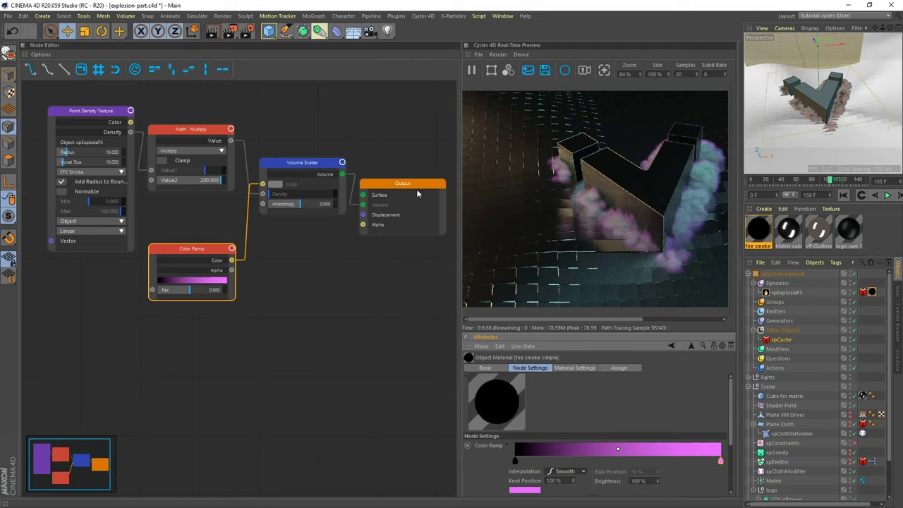
Spread out the Output and Volume Scatter nodes and add a Volume Absorption node below the Volume Scatter
mouse_move(417, 194)
left_mouse_down()
mouse_move(443, 192)
mouse_move(423, 193)
left_mouse_up()
left_click(321, 166)
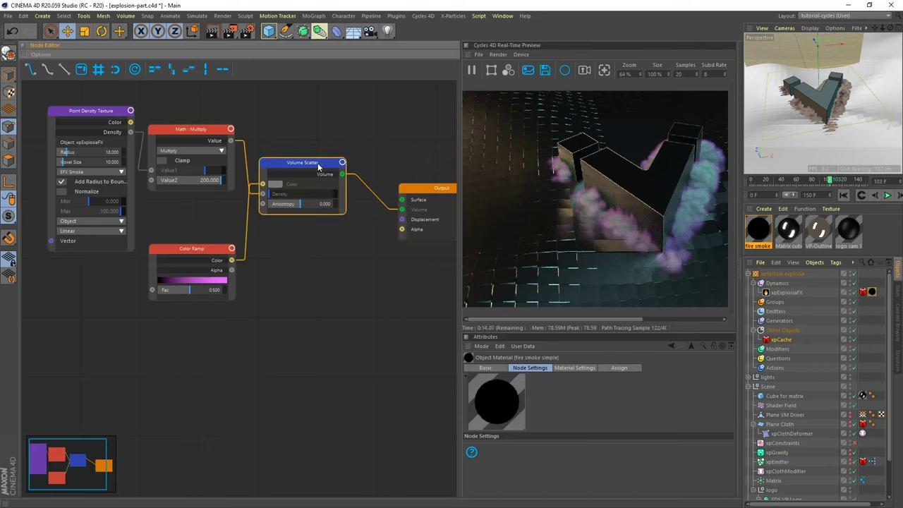
left_click_drag(319, 165, 340, 161)
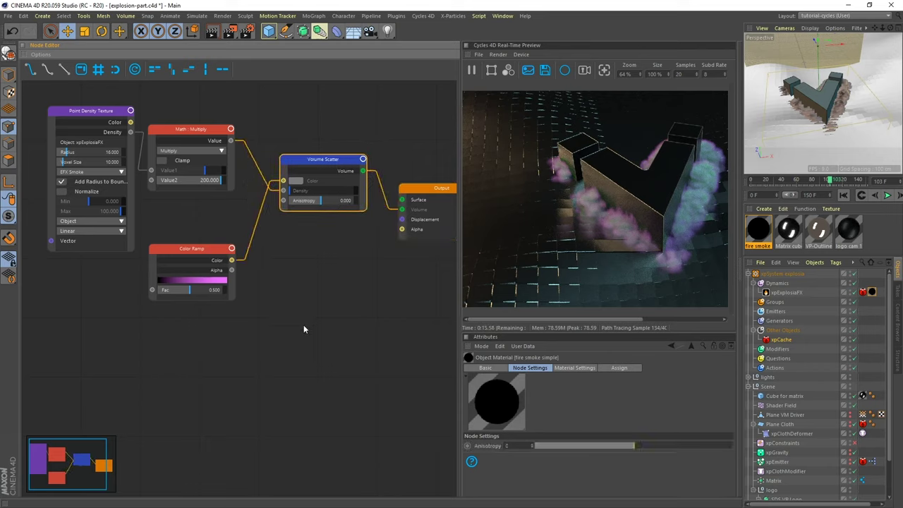
right_click(246, 341)
mouse_move(285, 459)
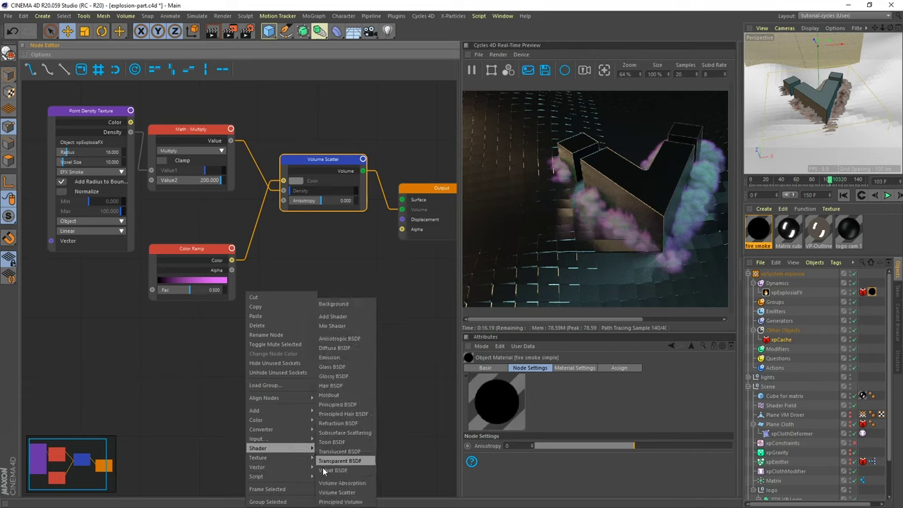
left_click(344, 484)
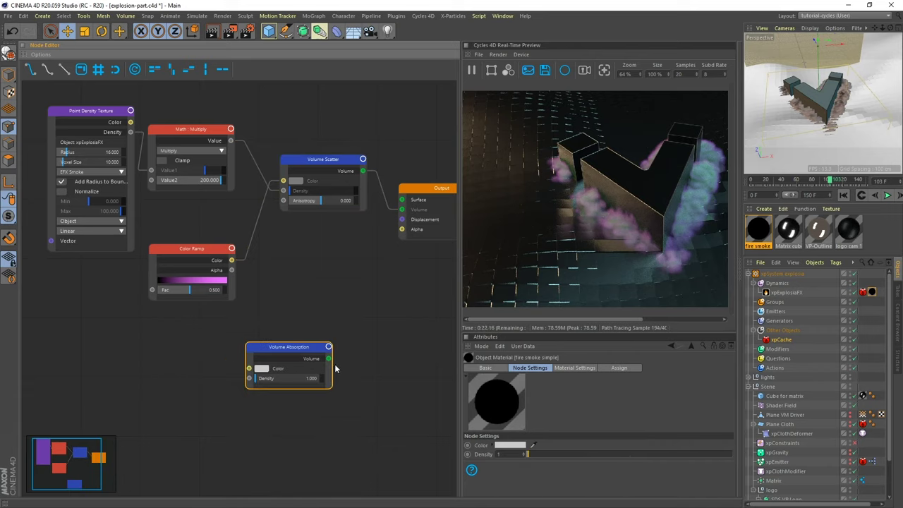
left_click_drag(300, 348, 333, 272)
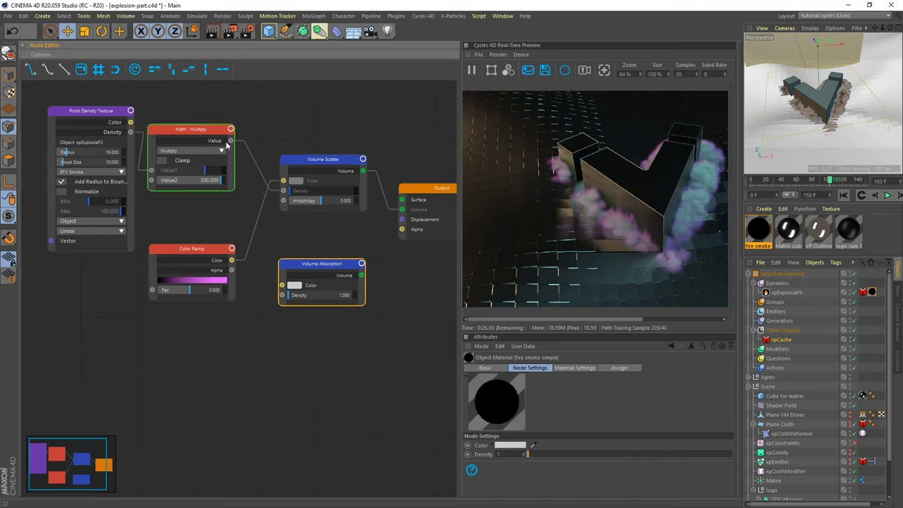
Connect the Multiply node's Value and the Color Ramp's Color to the Volume Absorption's Density and Color, then align the two volume nodes
left_click_drag(231, 141, 281, 296)
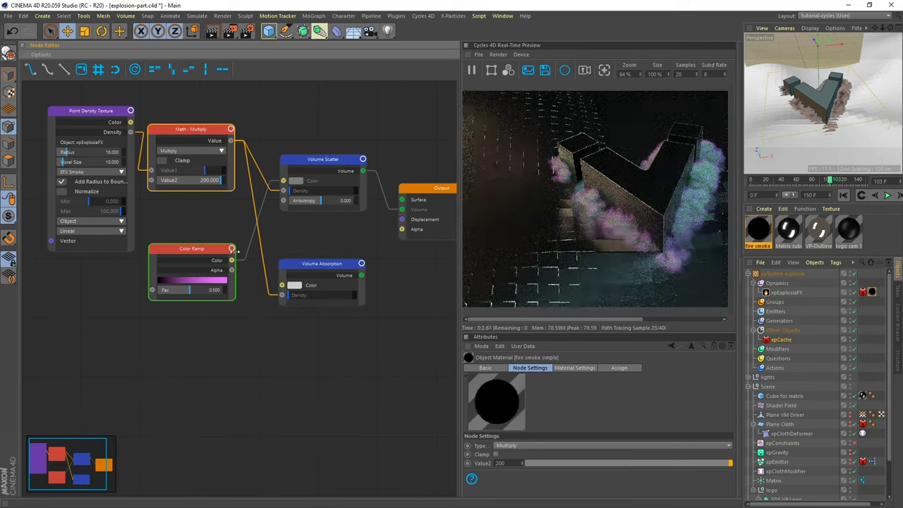
left_click_drag(232, 260, 282, 285)
left_click_drag(208, 248, 200, 255)
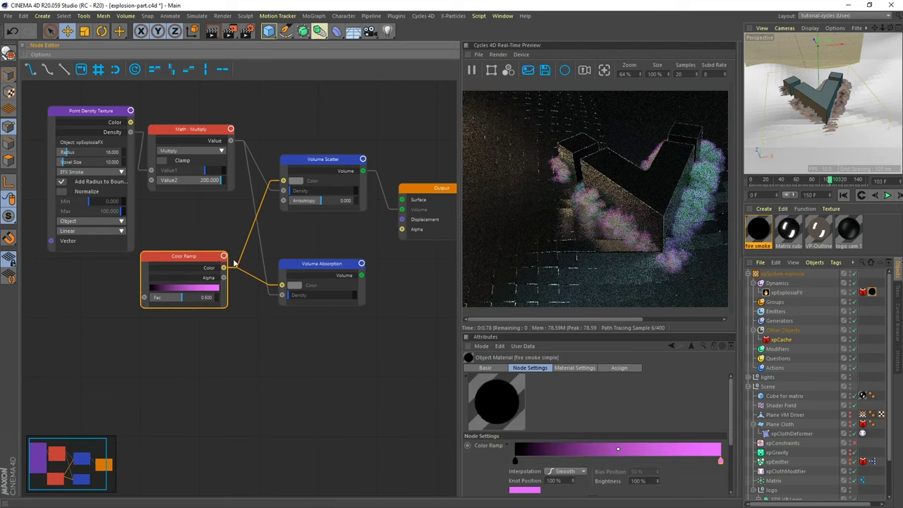
left_click_drag(336, 269, 318, 277)
left_click(325, 159)
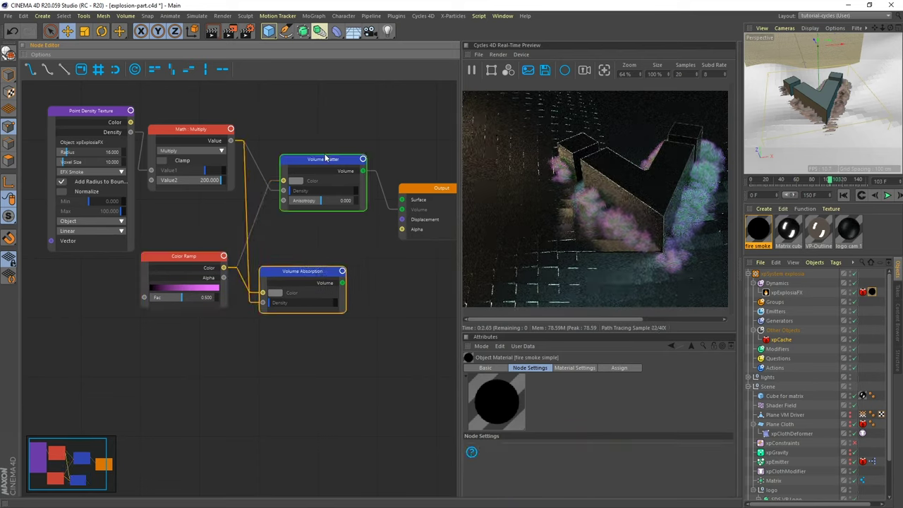
left_click_drag(325, 160, 305, 162)
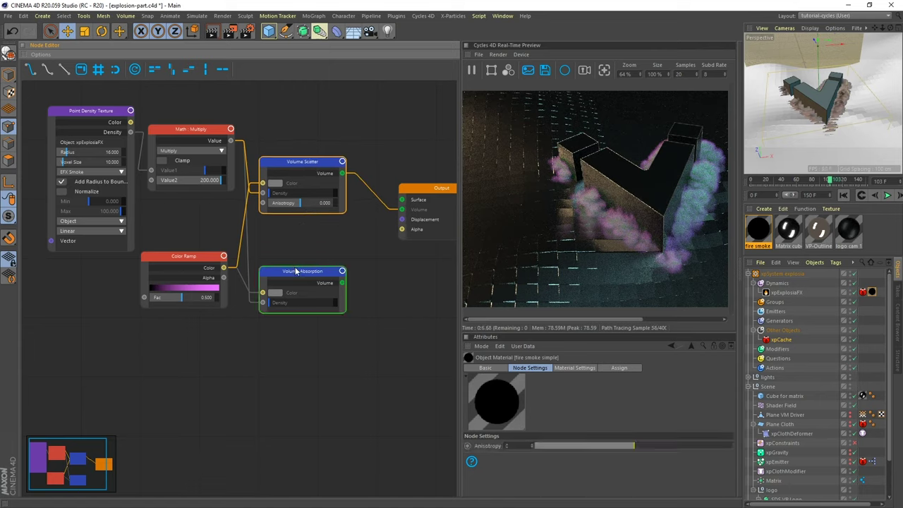
Move the Output node lower in the graph and add an Add Shader node above it
left_click_drag(423, 192, 431, 256)
right_click(382, 125)
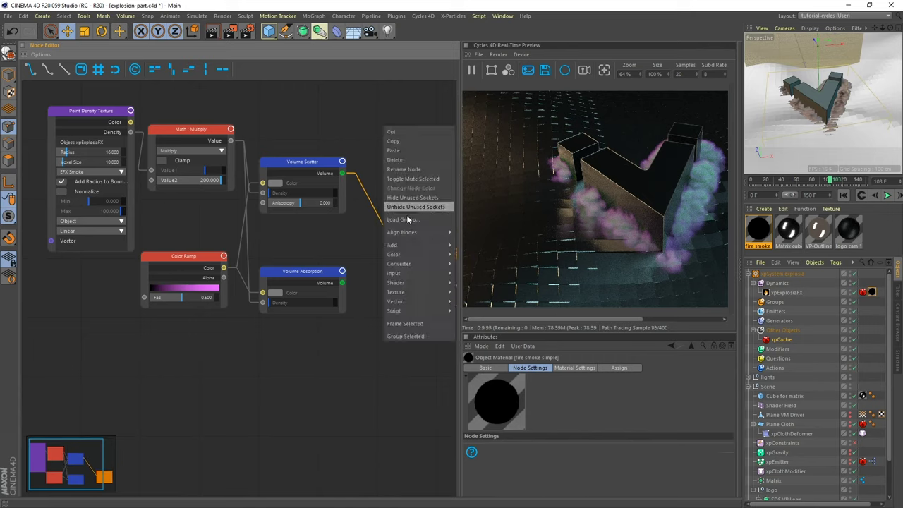
mouse_move(406, 283)
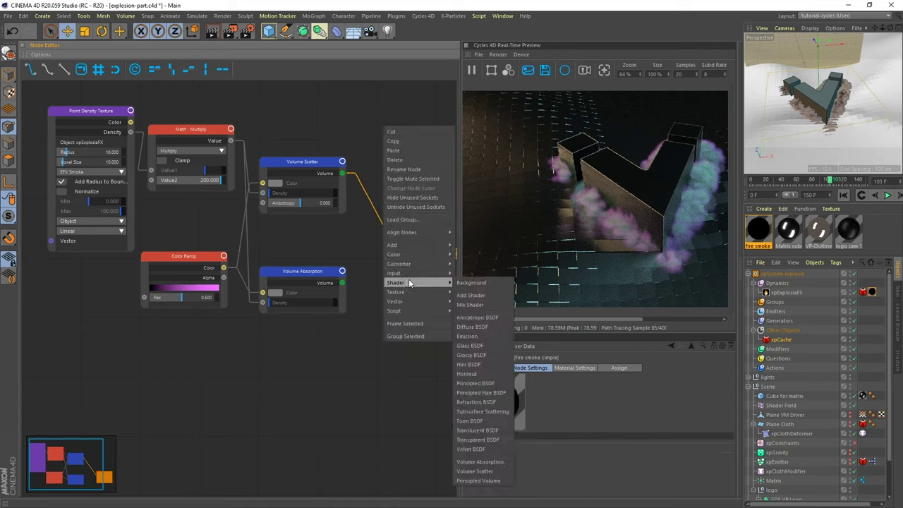
left_click(468, 295)
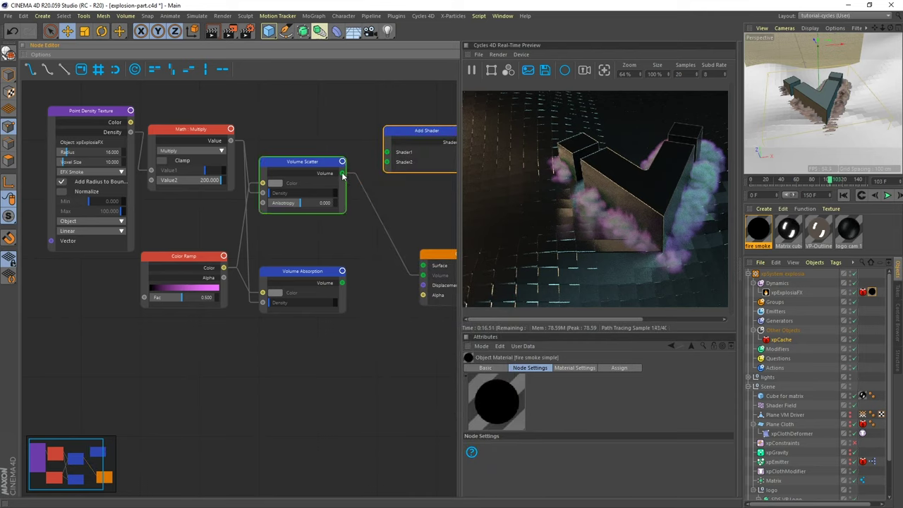
Feed the Volume Scatter into Shader1 and Volume Absorption into Shader2 of the Add Shader, and connect its Shader to the Output's Volume
left_click_drag(342, 175, 387, 152)
left_click(342, 283)
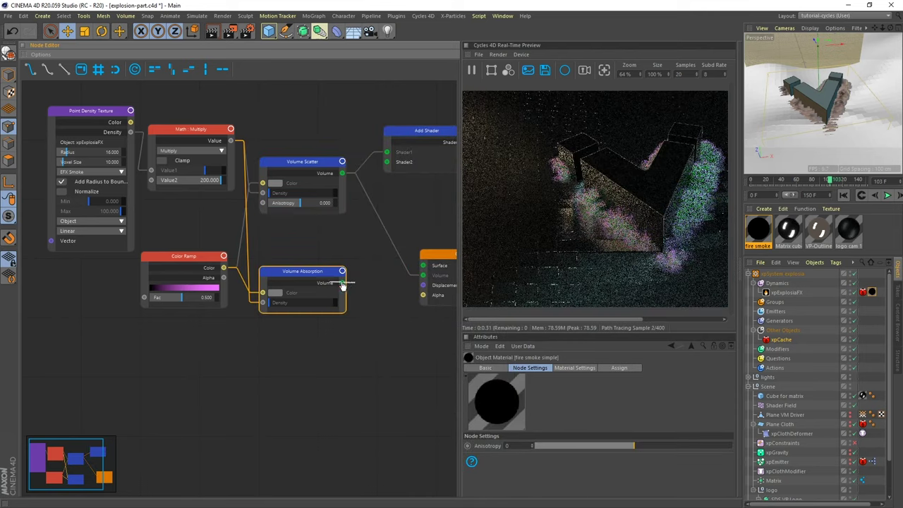
left_click_drag(342, 283, 386, 162)
left_click_drag(413, 135, 384, 115)
left_click_drag(434, 126, 422, 280)
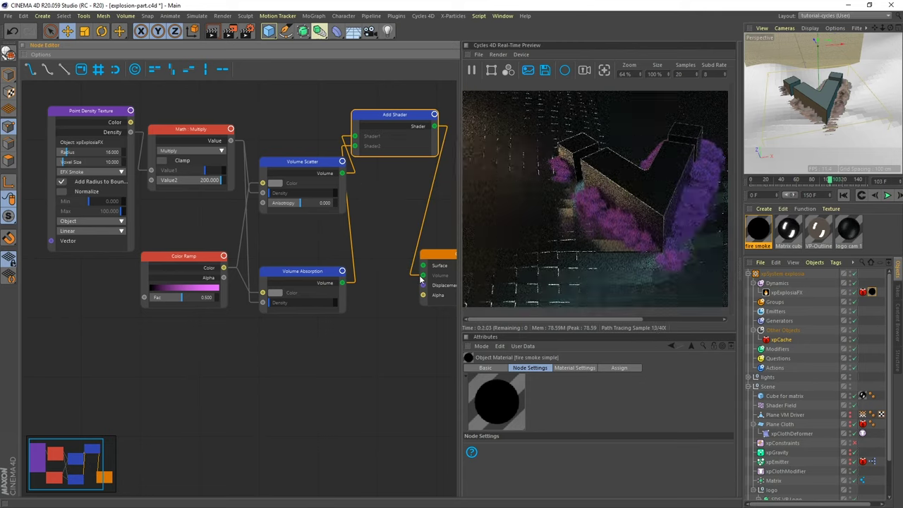
Change the Color Ramp's end knot to a dark grey-blue with hue 192°, saturation 17% and value 48%
left_click_drag(198, 256, 204, 252)
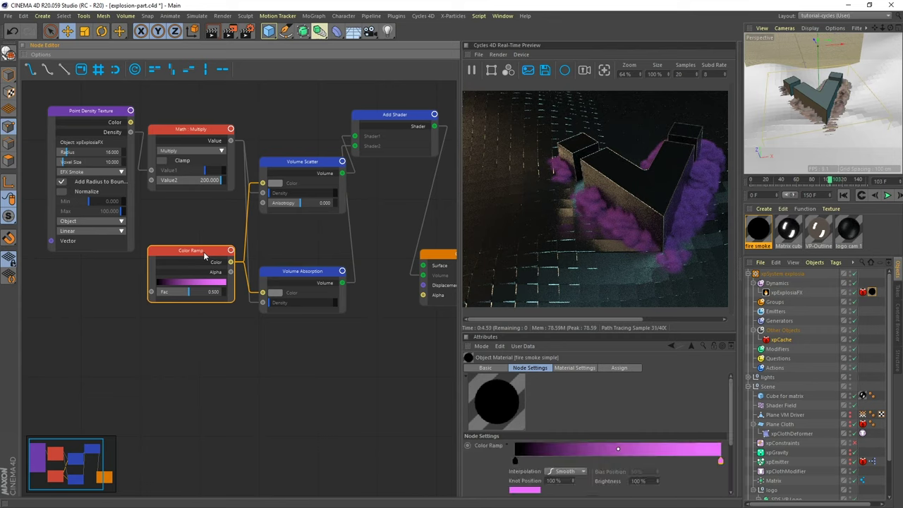
double_click(721, 463)
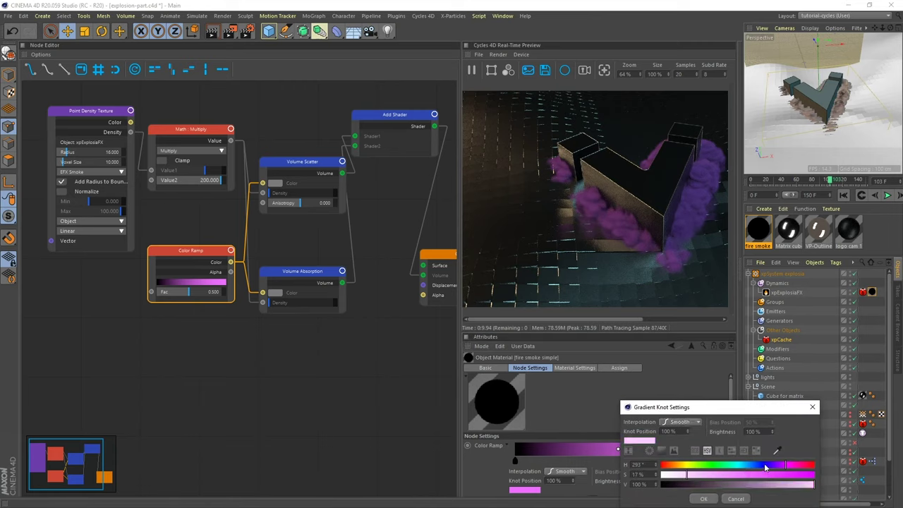
left_click_drag(766, 466, 740, 470)
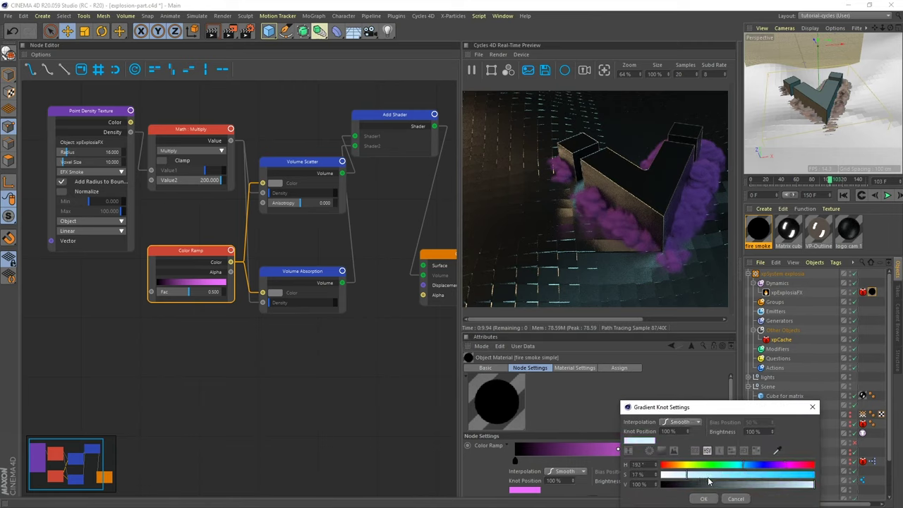
left_click(704, 499)
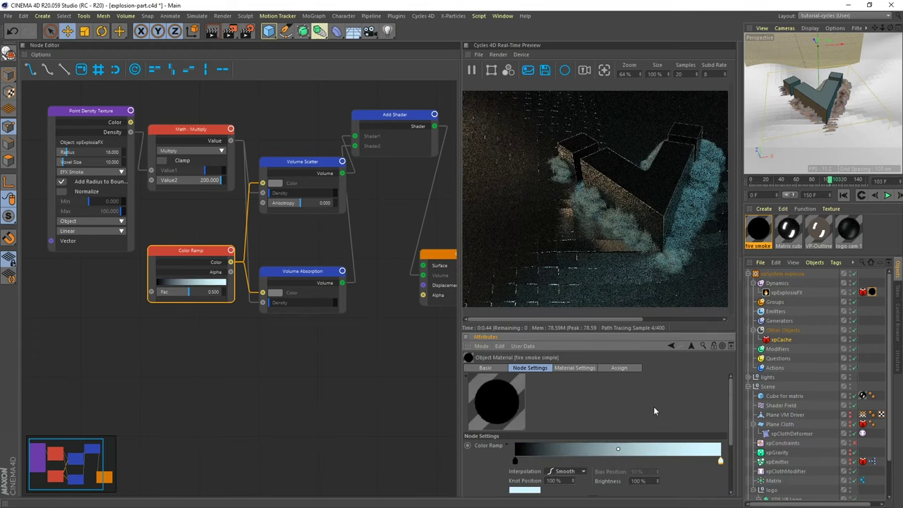
double_click(720, 462)
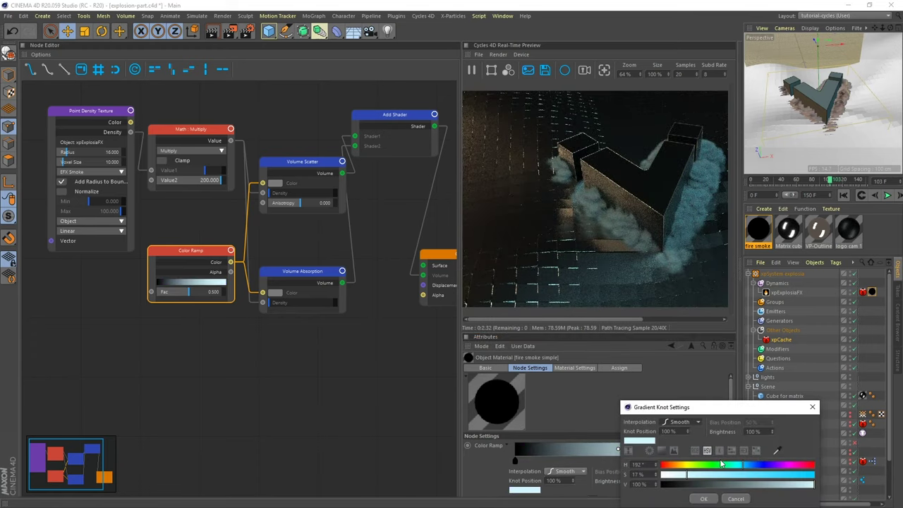
left_click_drag(772, 489, 738, 488)
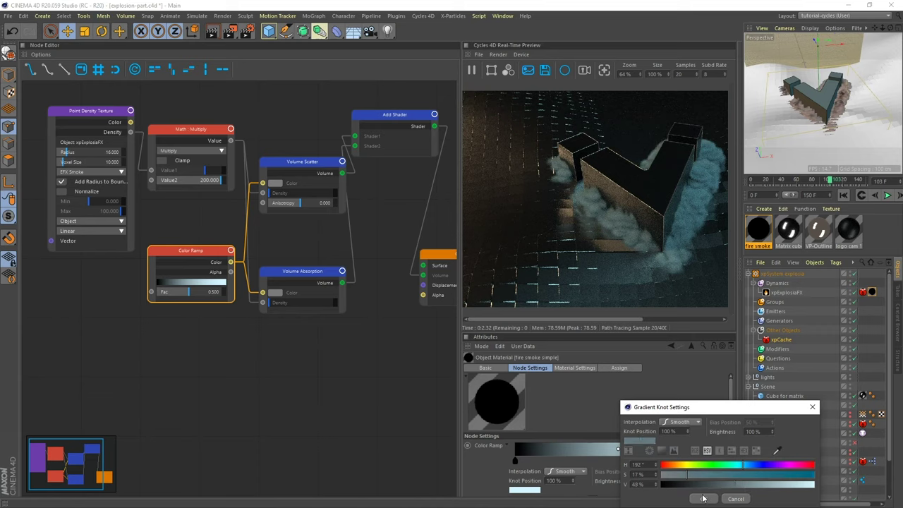
left_click(703, 498)
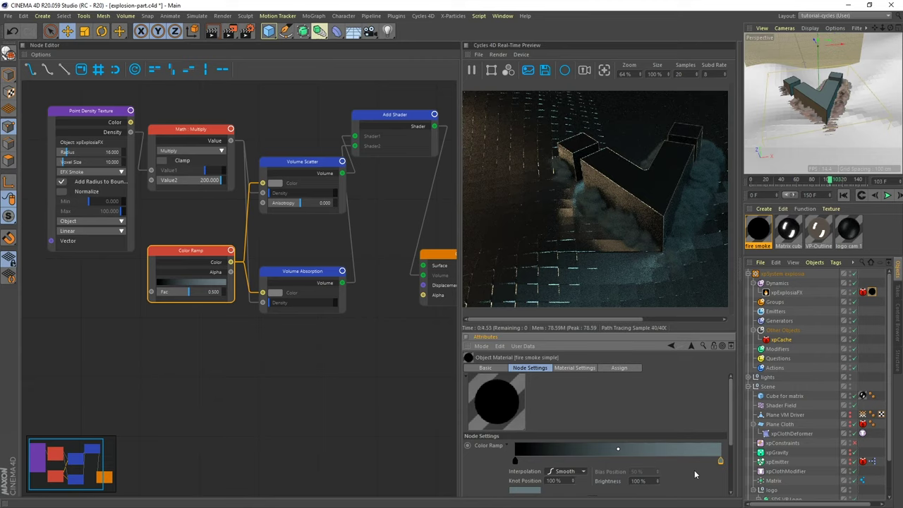
Move the Volume Absorption and Color Ramp nodes up for a tidier layout and select the Point Density Texture node
left_click_drag(296, 268, 315, 249)
left_click_drag(205, 251, 206, 228)
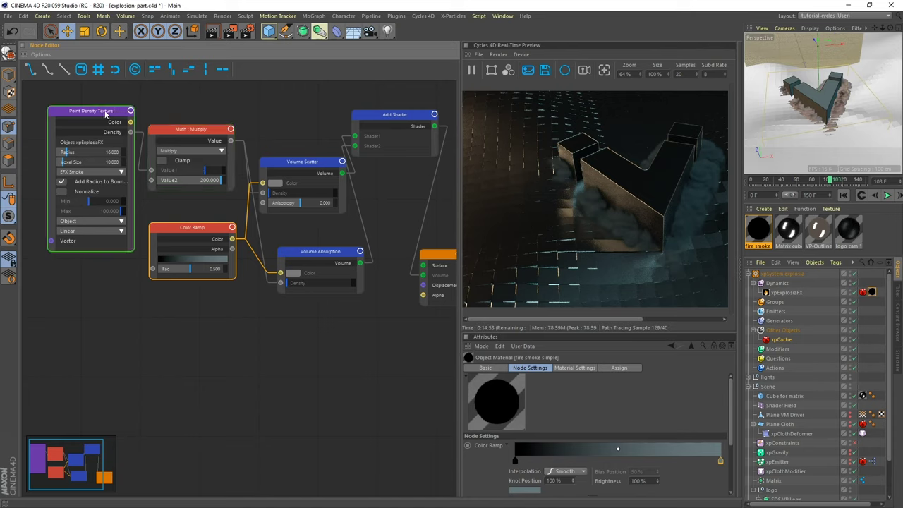
left_click(106, 114)
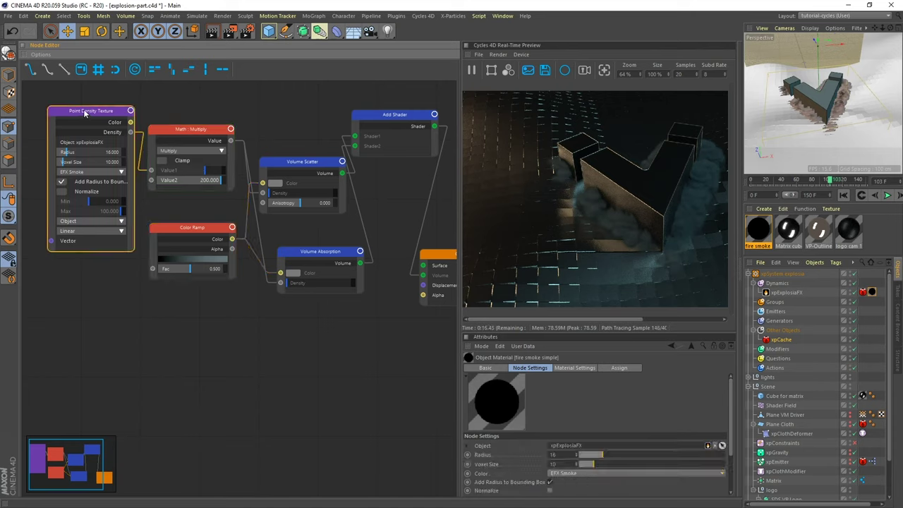
Duplicate the Point Density Texture node below the original and set the copy's Color to EFX Burn
left_click_drag(85, 113, 84, 296, "ctrl")
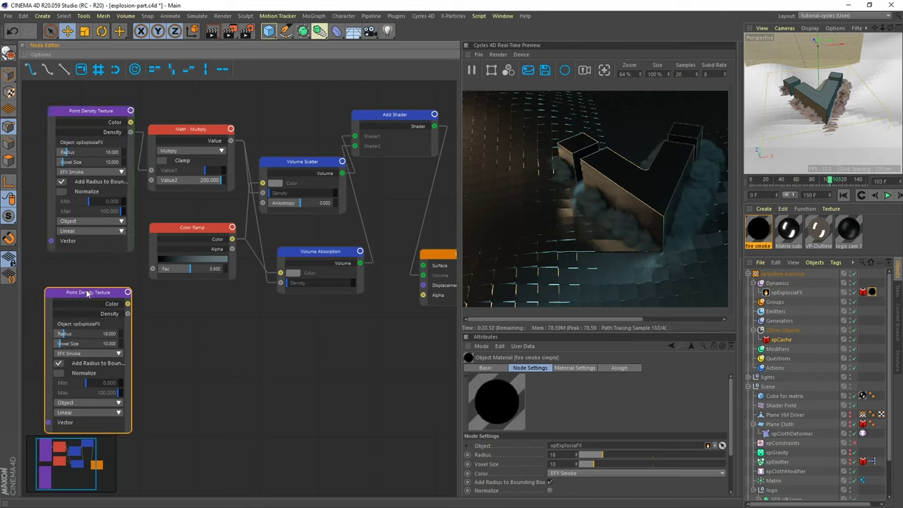
left_click(575, 475)
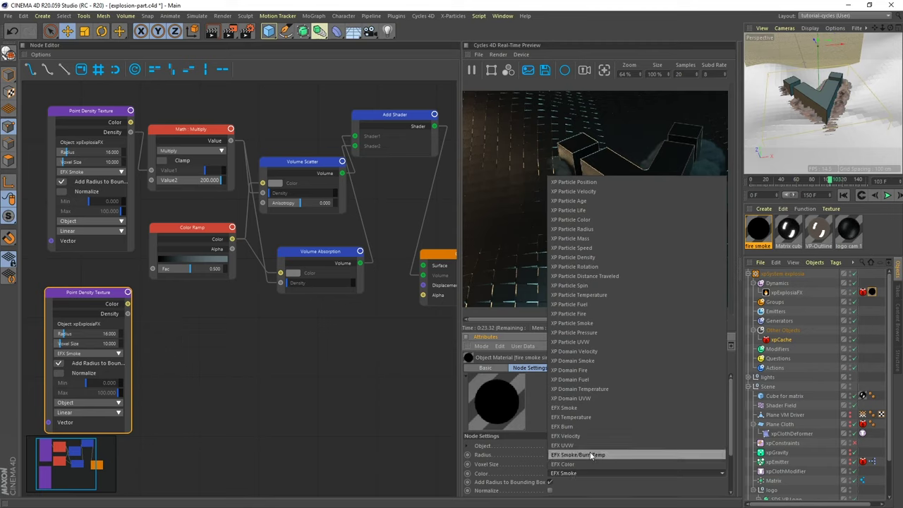
left_click(568, 426)
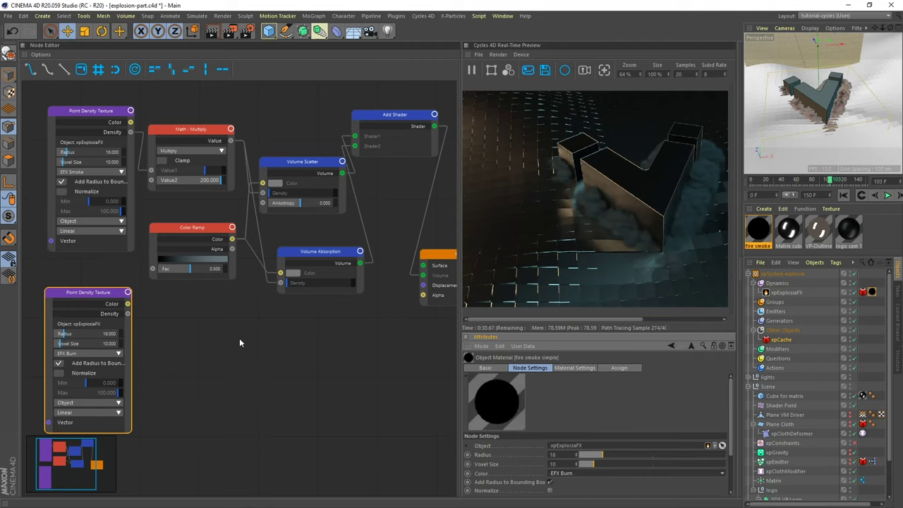
Add an Emission node, feed the burn texture's Density into its Strength, and connect its Emission to the Output's Volume
right_click(213, 336)
mouse_move(274, 400)
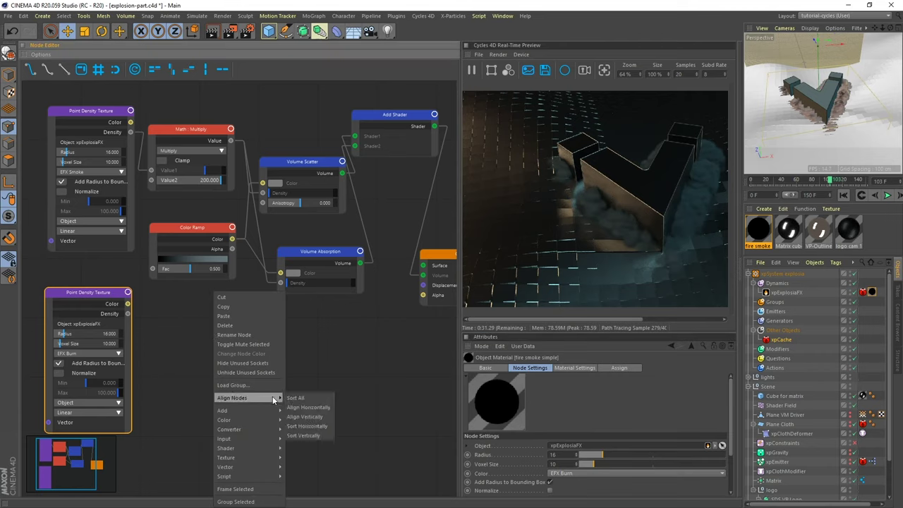
mouse_move(249, 446)
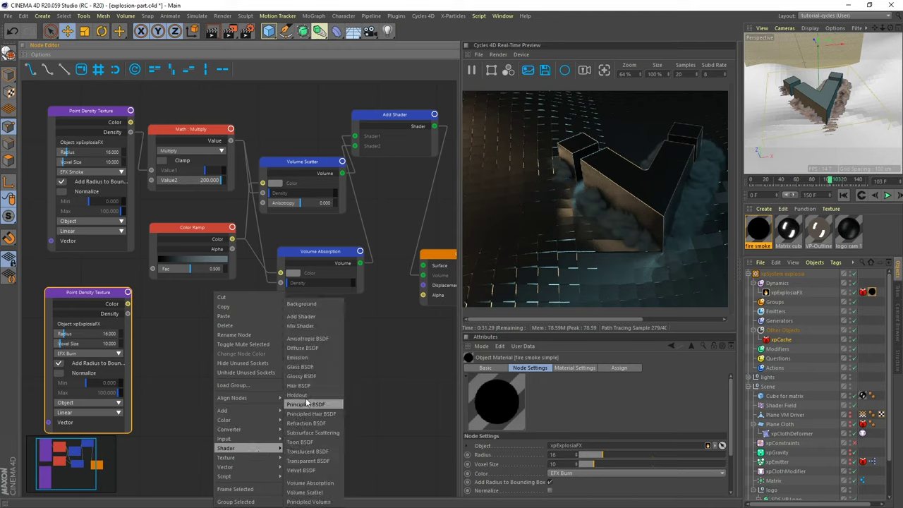
left_click(304, 358)
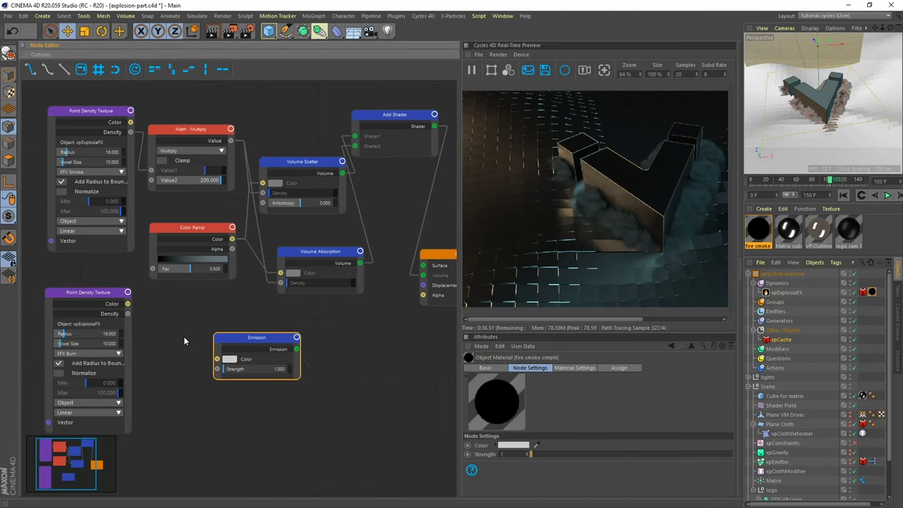
left_click_drag(127, 313, 218, 364)
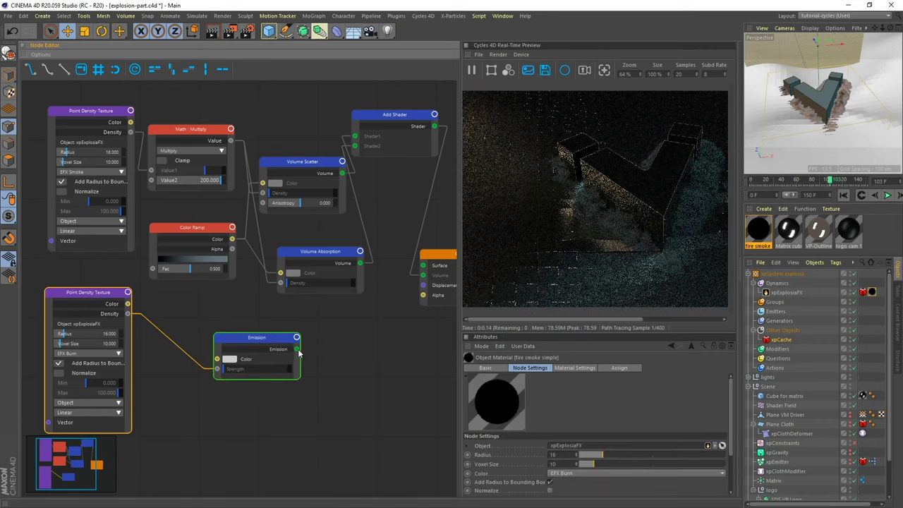
left_click_drag(297, 349, 412, 306)
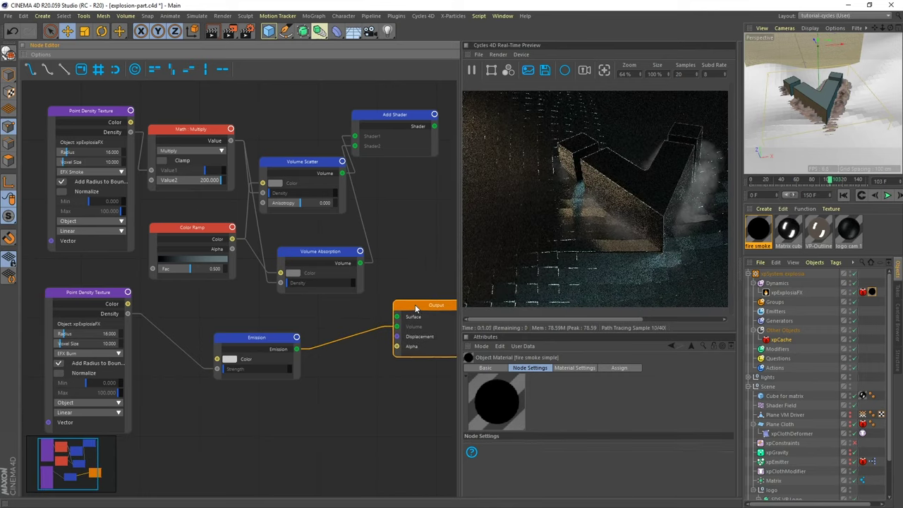
left_click_drag(261, 337, 290, 353)
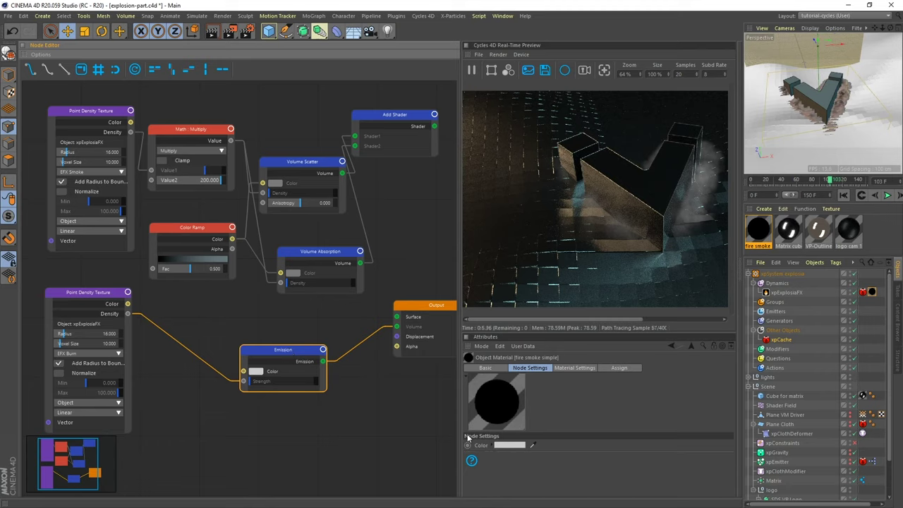
left_click_drag(276, 353, 283, 336)
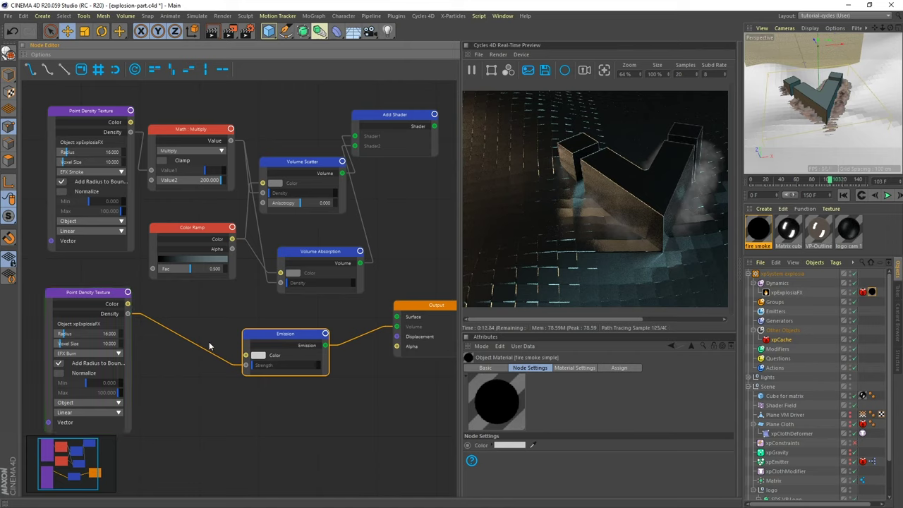
Reroute the burn Density from the Emission's Strength to its Color input and set the Strength to 20
left_click_drag(246, 365, 302, 337)
left_click(258, 347)
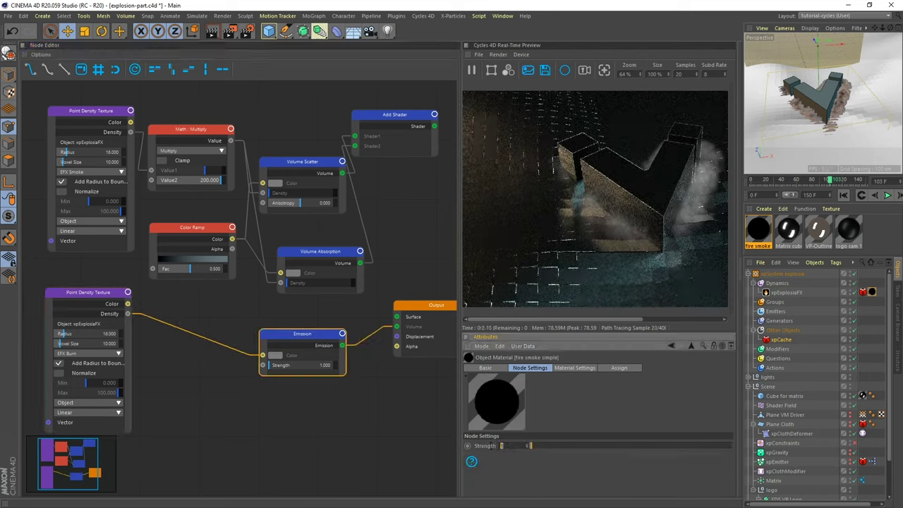
left_click(492, 450)
type("20")
key("Return")
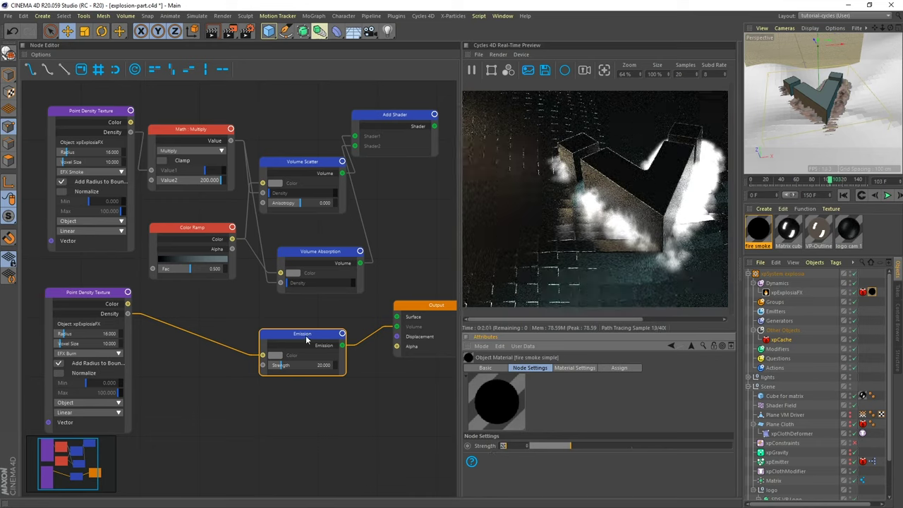
Insert a Color Ramp between the burn Point Density Texture's Density and the Emission's Color, spacing the nodes neatly
left_click_drag(305, 337, 313, 348)
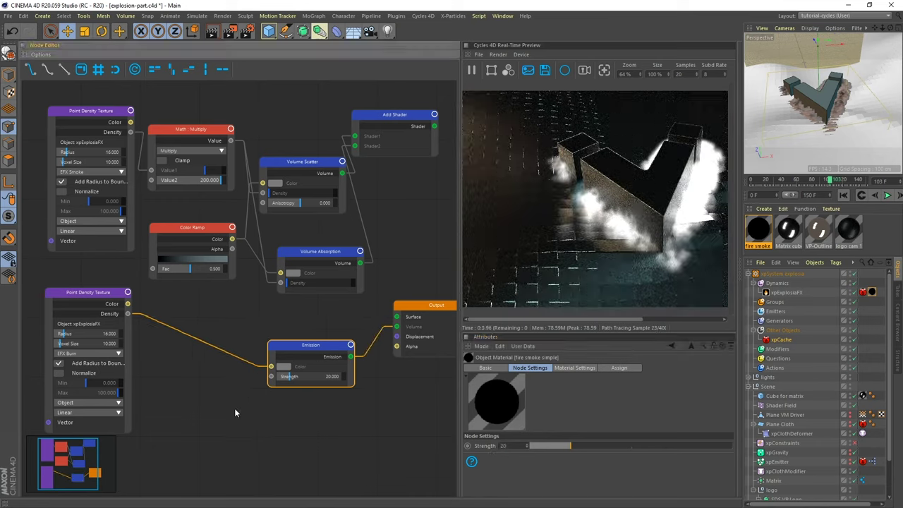
right_click(181, 388)
mouse_move(242, 431)
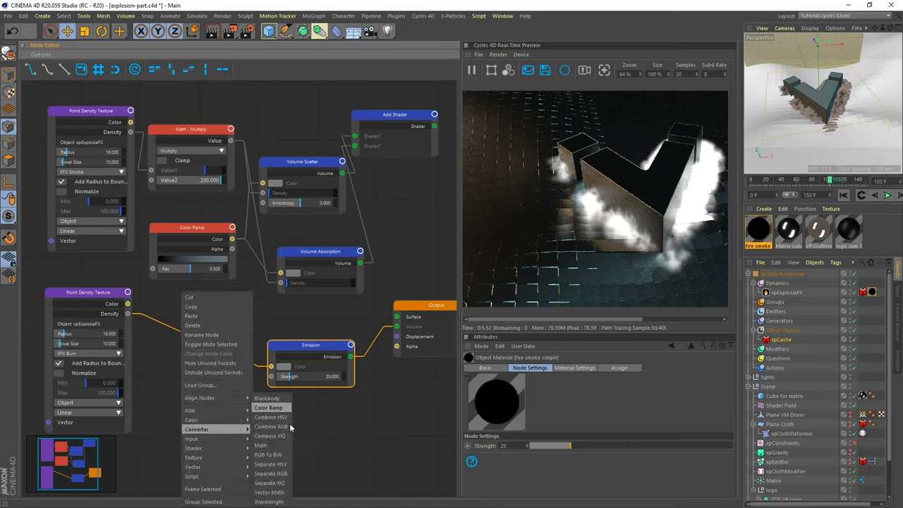
left_click(270, 408)
left_click_drag(211, 397, 193, 341)
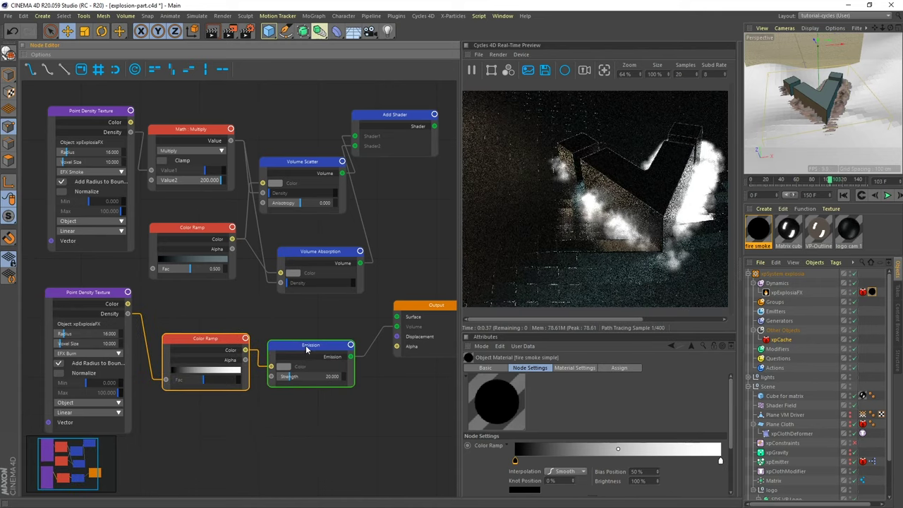
left_click_drag(299, 358, 303, 352)
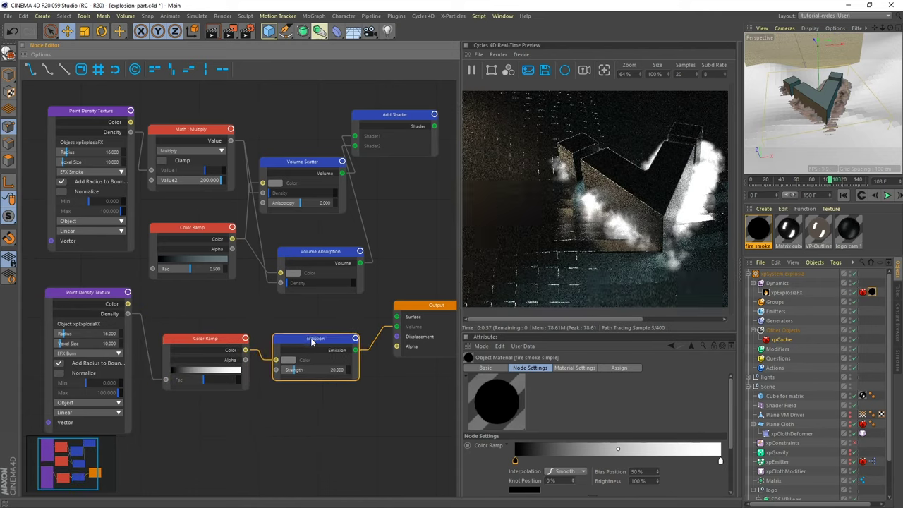
Change the burn Color Ramp's end knot to a pale warm cream with RGB 255, 242, 217
left_click(223, 337)
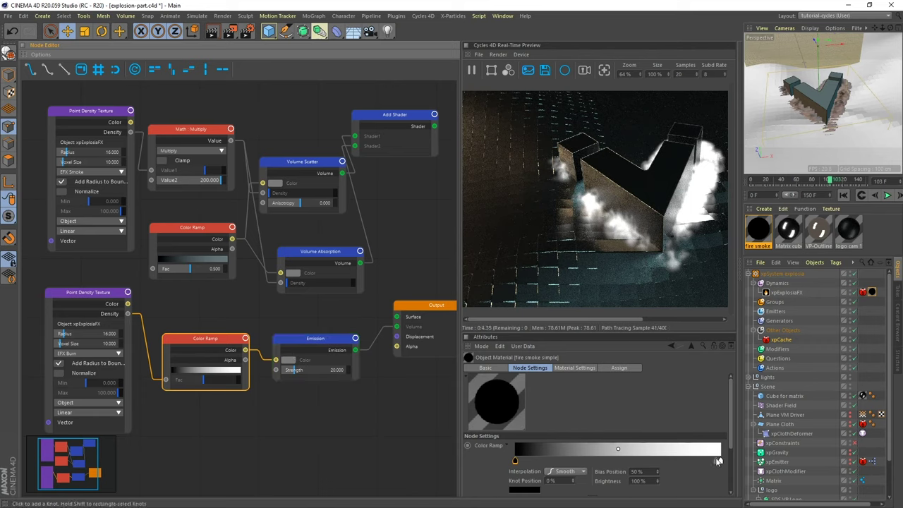
double_click(720, 459)
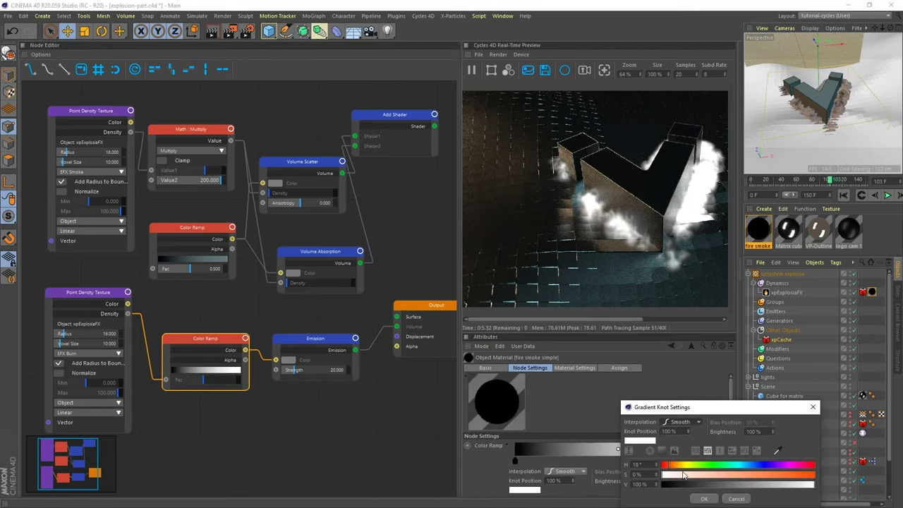
left_click(681, 465)
left_click(682, 476)
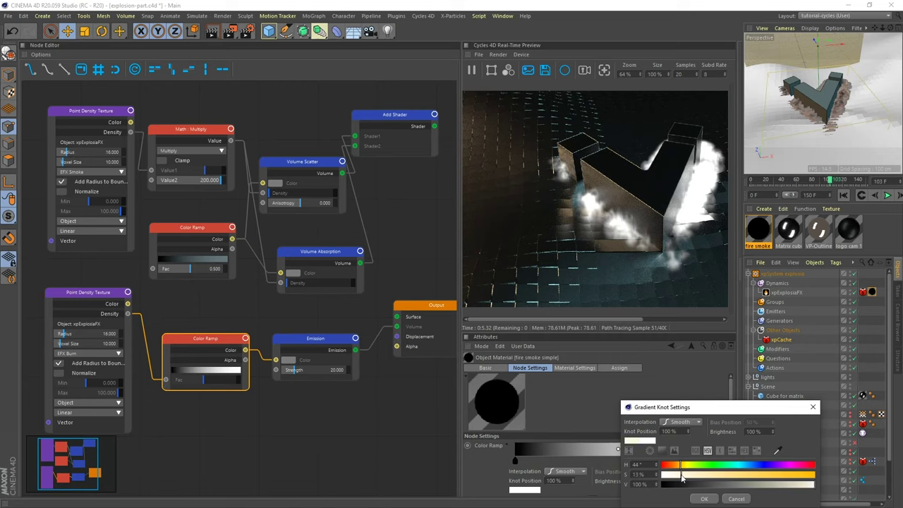
left_click_drag(682, 474, 678, 466)
left_click(704, 499)
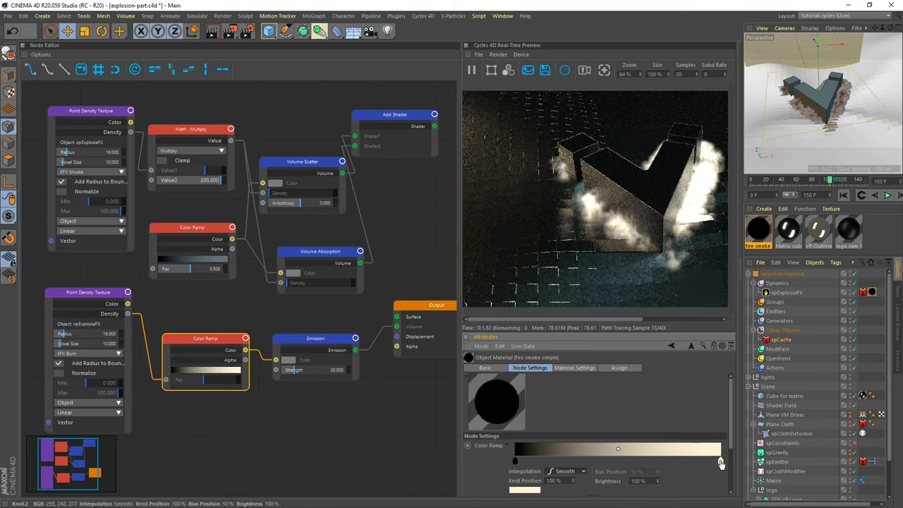
Add a knot at 62.929% on the burn Color Ramp and color it orange with hue 29° and saturation 72%
left_click_drag(721, 463, 595, 469)
double_click(644, 462)
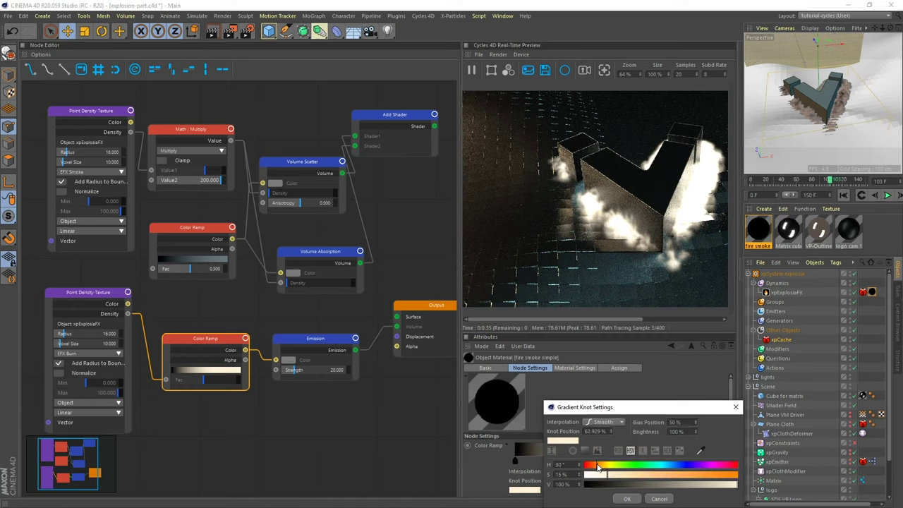
left_click(695, 475)
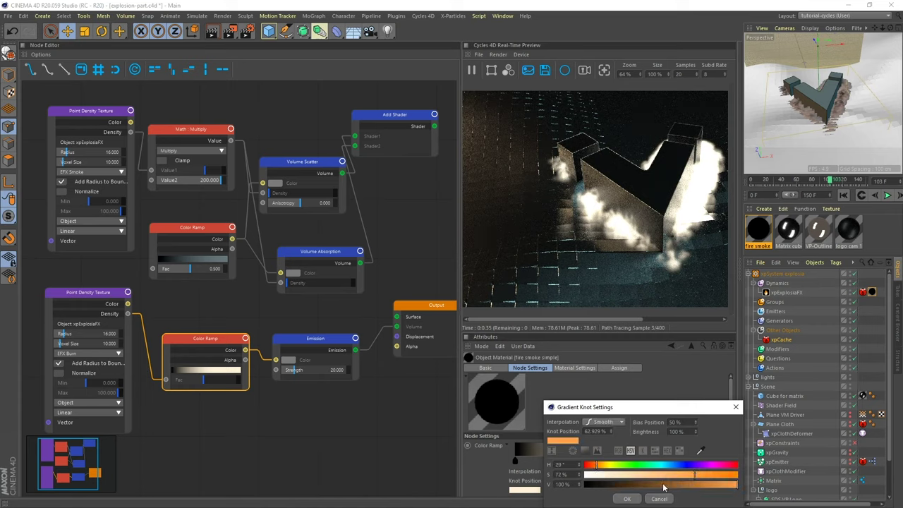
left_click(633, 499)
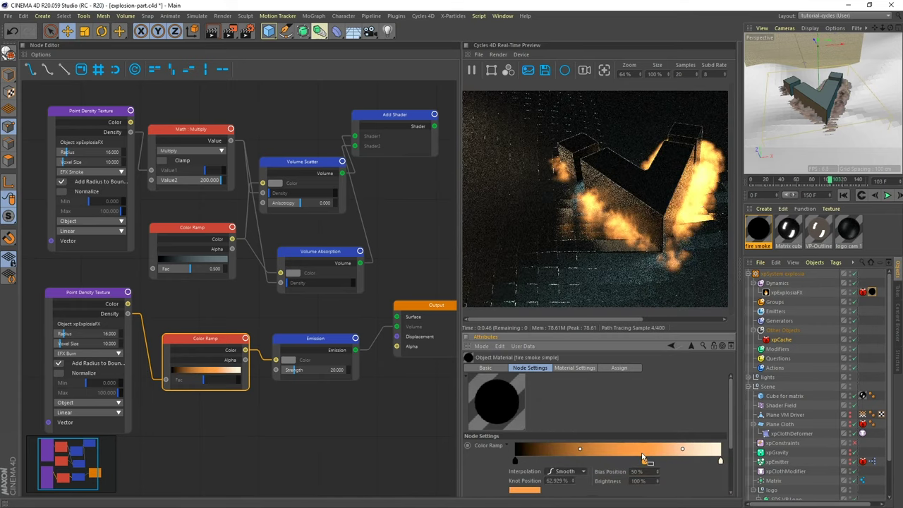
Place a deeper, more saturated orange knot at 46.453% beside the first orange one, and shift the cream end knot to 91.533%
left_click_drag(644, 461, 611, 462)
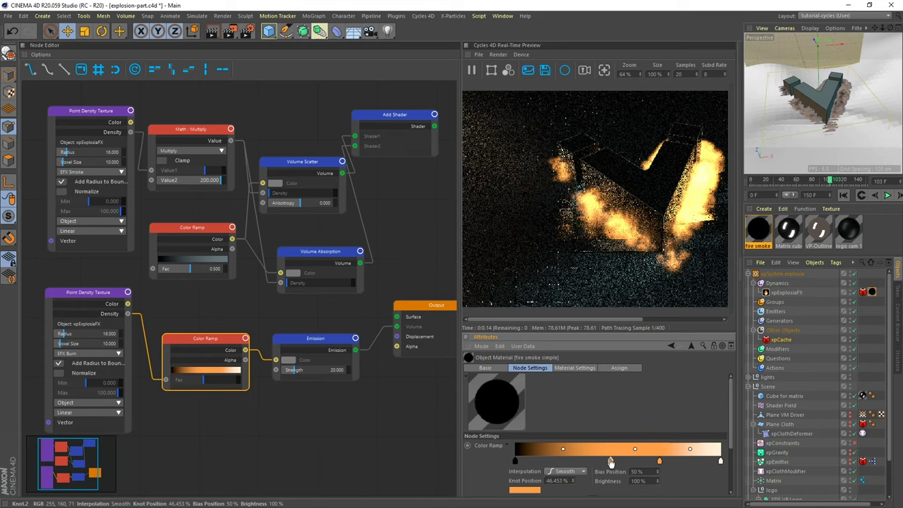
double_click(611, 462)
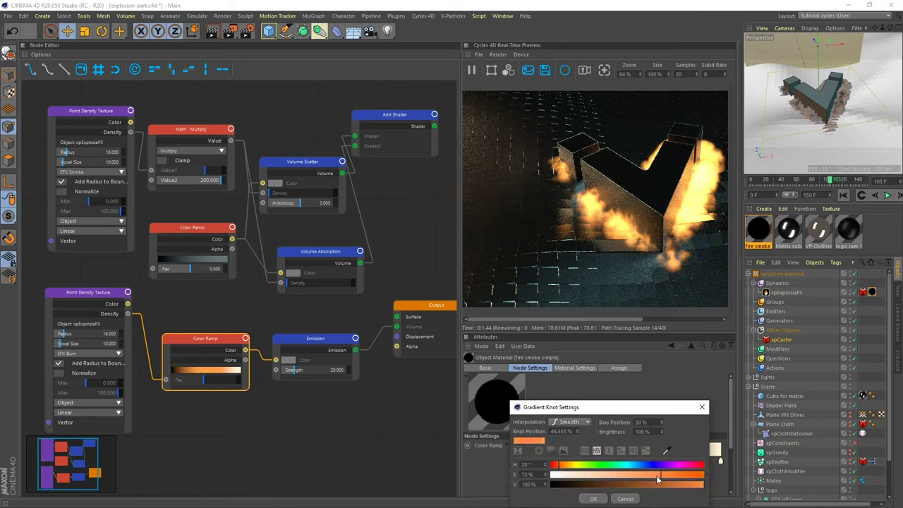
left_click_drag(661, 478, 677, 480)
left_click(590, 499)
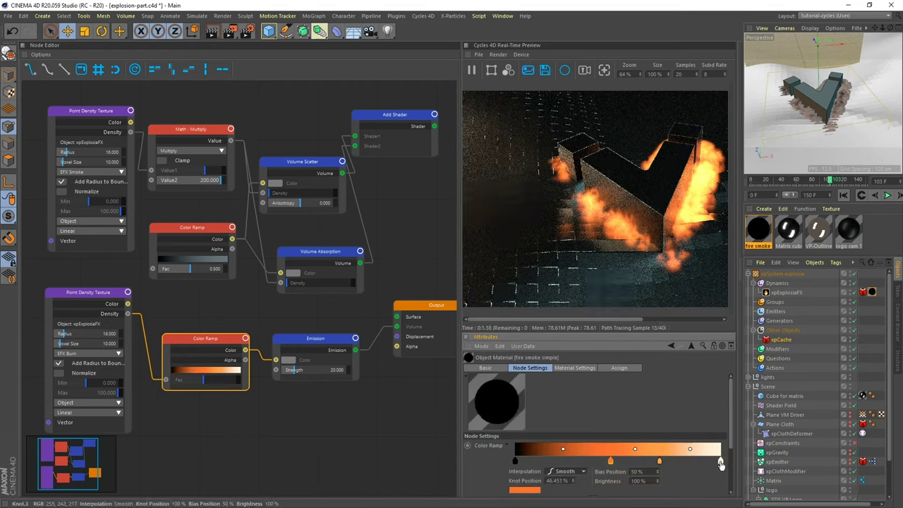
left_click_drag(720, 461, 703, 463)
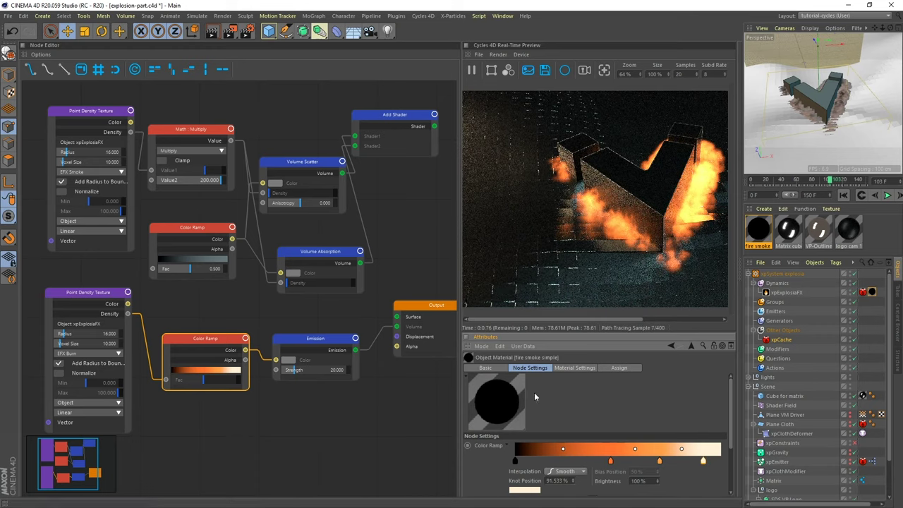
Try an Emission Strength of 40 and reset it to 1
left_click(316, 340)
double_click(496, 445)
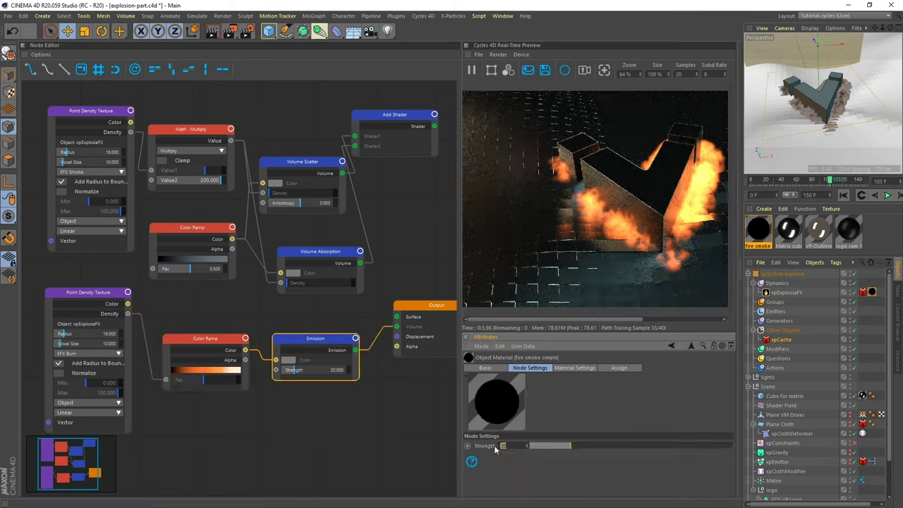
type("40")
key("Return")
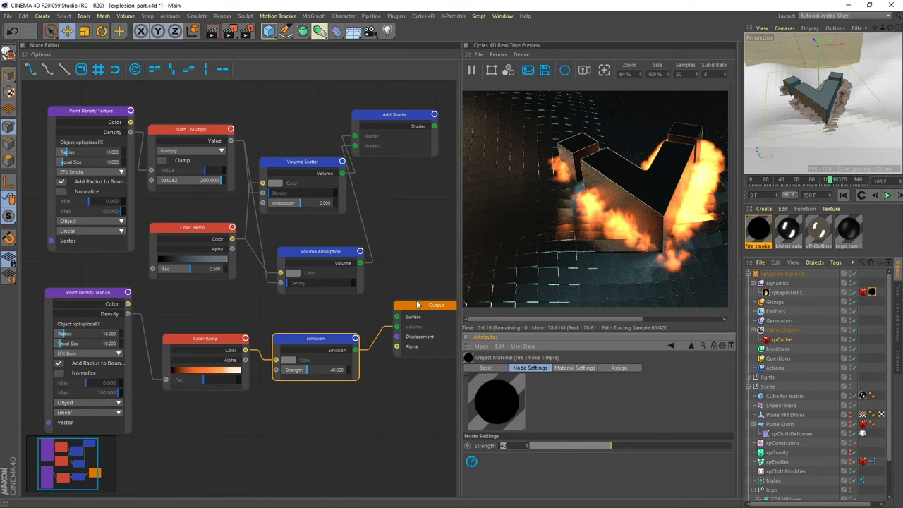
type("1")
Move the Output node farther from the Emission and add a second Add Shader node above it
middle_click_drag(429, 258, 314, 269)
left_click_drag(347, 329, 400, 345)
right_click(310, 251)
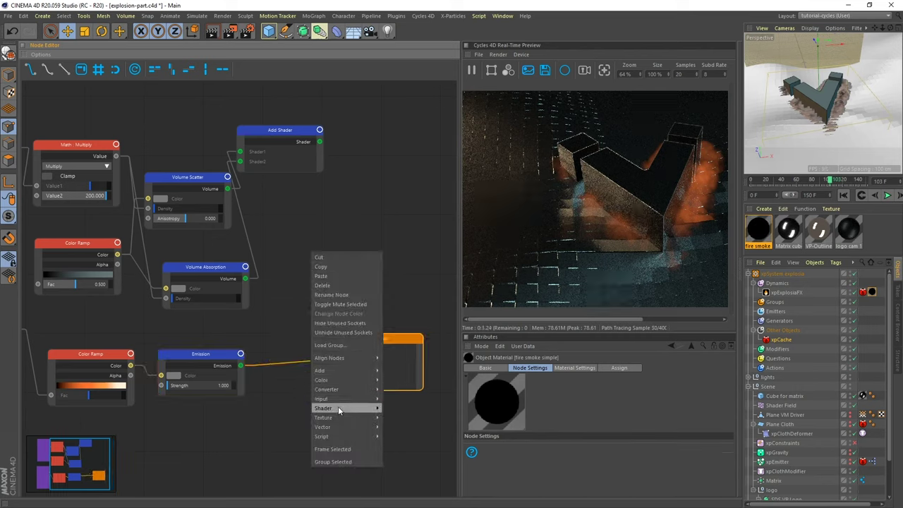
mouse_move(338, 408)
left_click(404, 319)
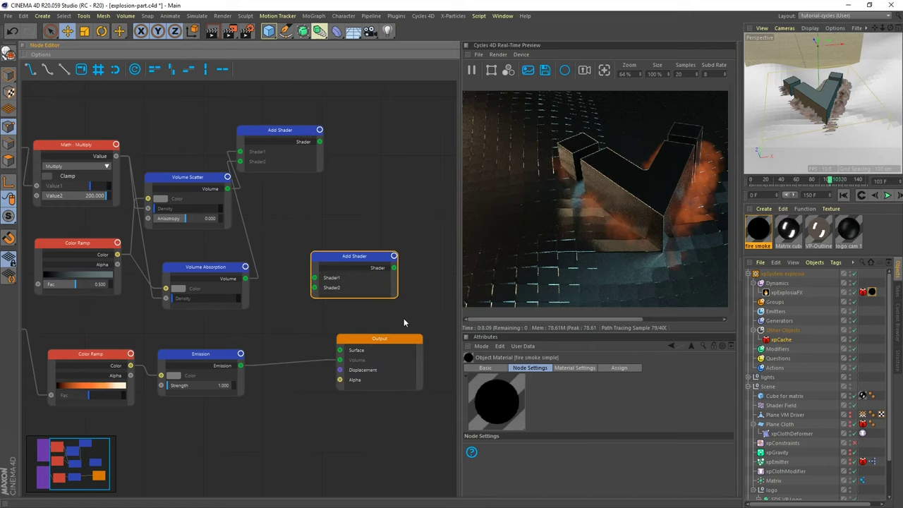
left_click_drag(362, 256, 352, 254)
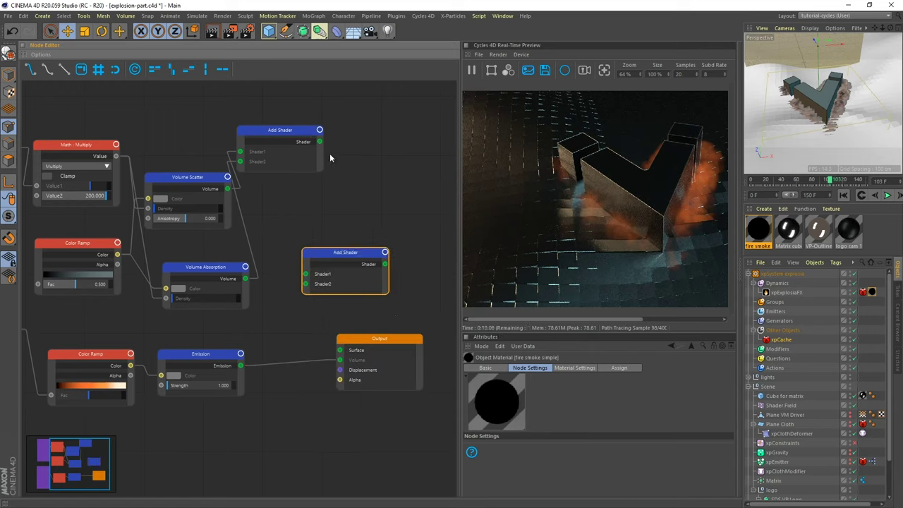
Feed the first Add Shader into the new one's Shader1 and the Emission into Shader2, and connect its Shader to the Output's Volume
left_click_drag(319, 142, 305, 274)
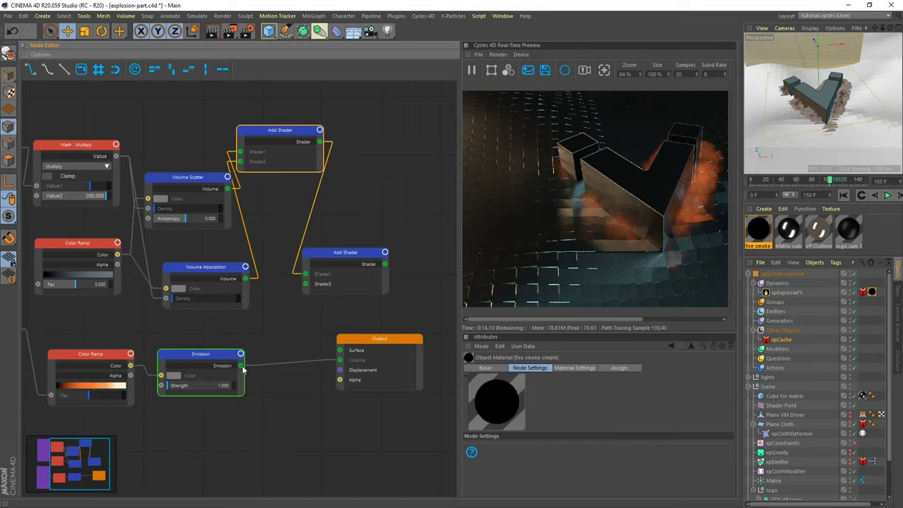
left_click_drag(241, 365, 307, 288)
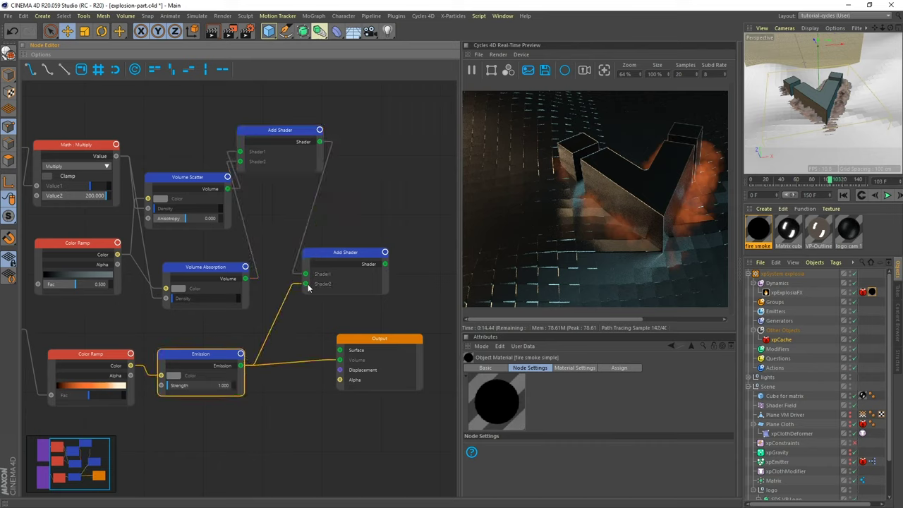
left_click_drag(385, 264, 393, 340)
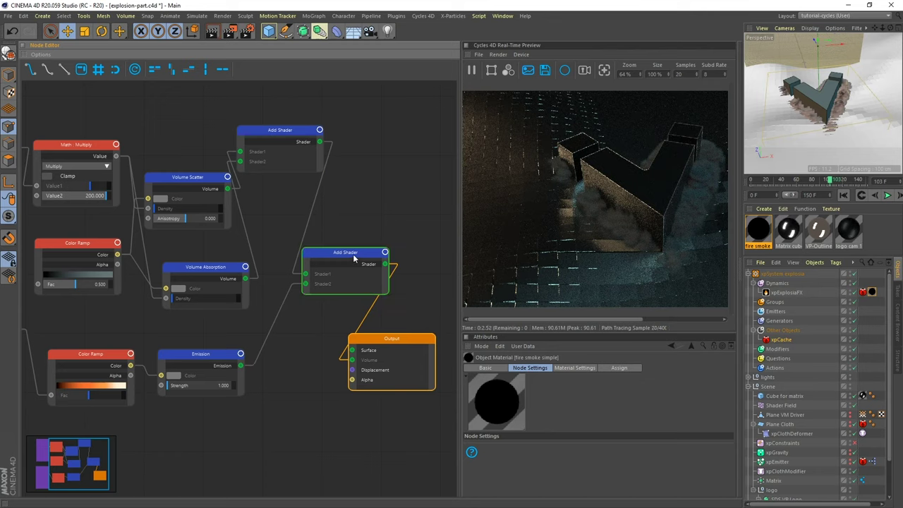
Move the second Add Shader node away from the Output node, closer to the Emission node
left_click_drag(354, 260, 330, 268)
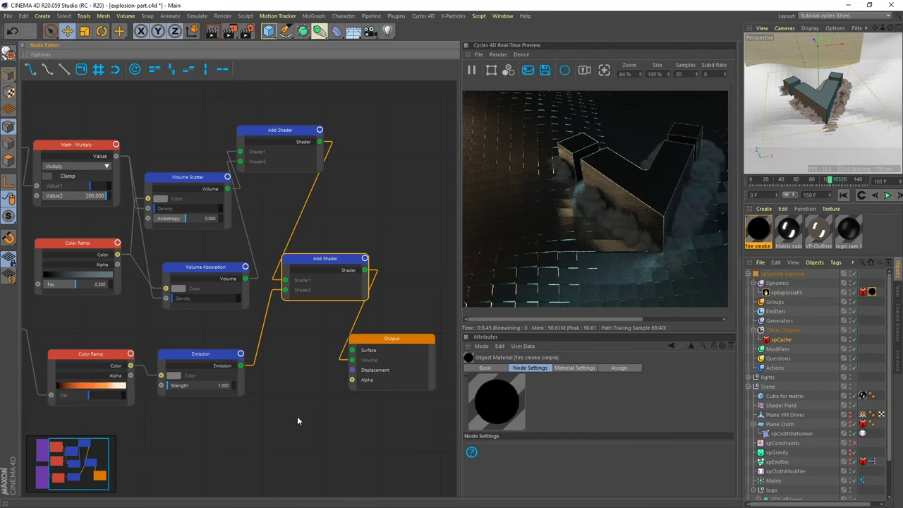
middle_click_drag(299, 392, 377, 379)
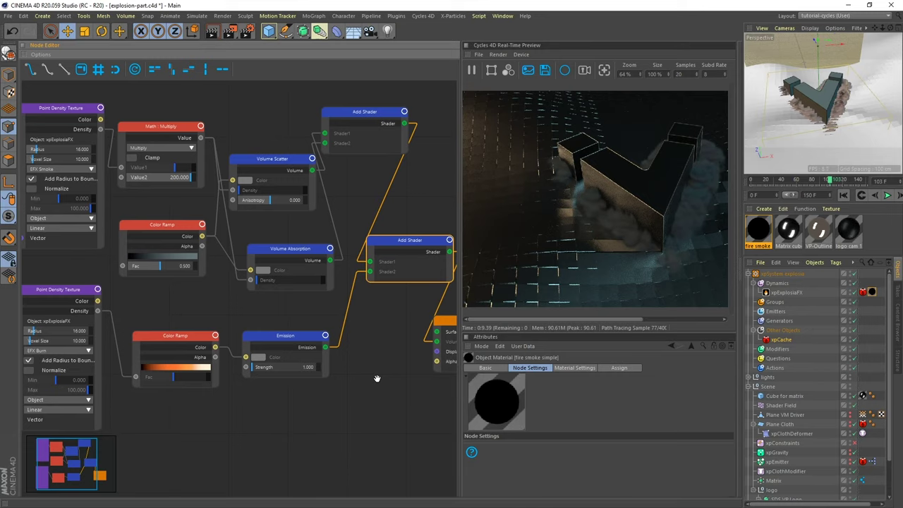
middle_click_drag(377, 379, 355, 373)
Try an Emission Strength of 20, and raise it to 40 for a brighter fire
left_click(265, 344)
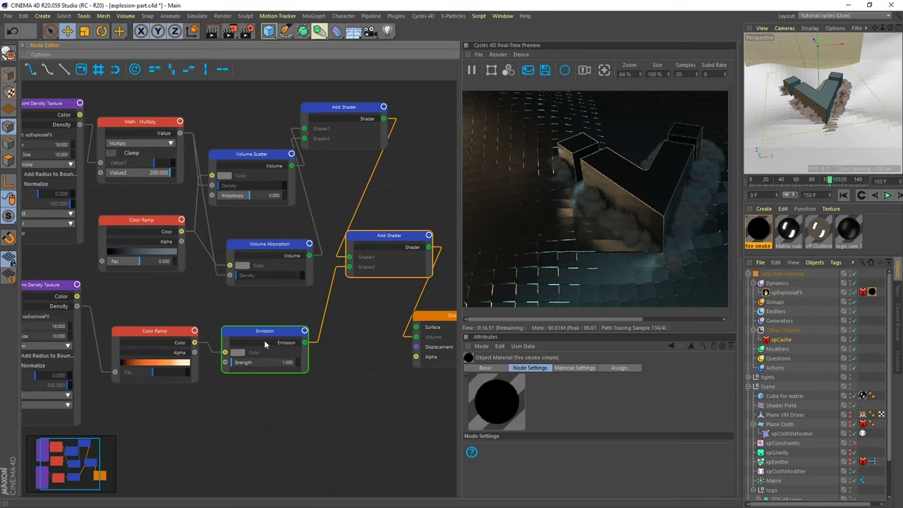
left_click(262, 335)
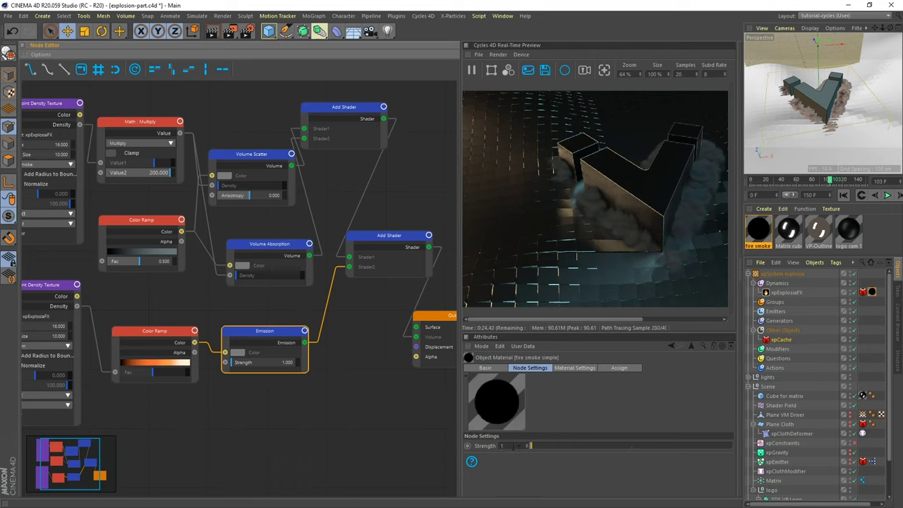
left_click(513, 446)
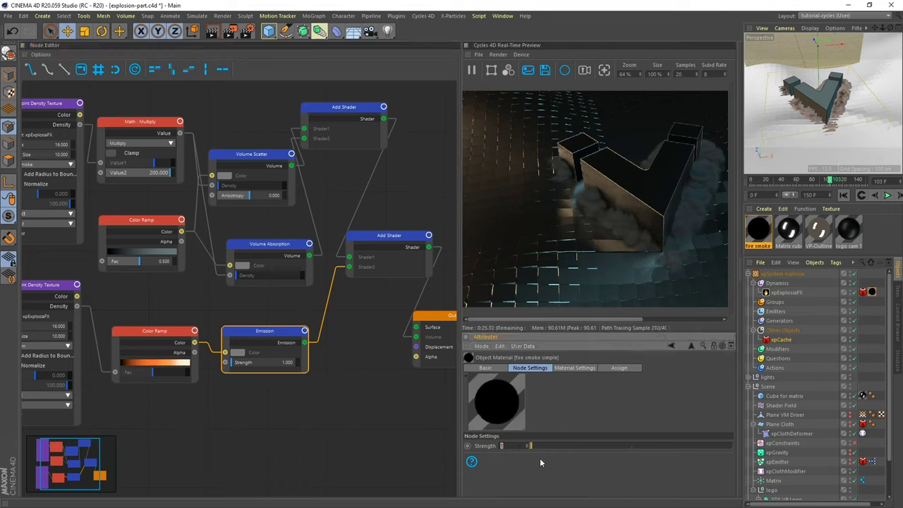
type("20")
key("Return")
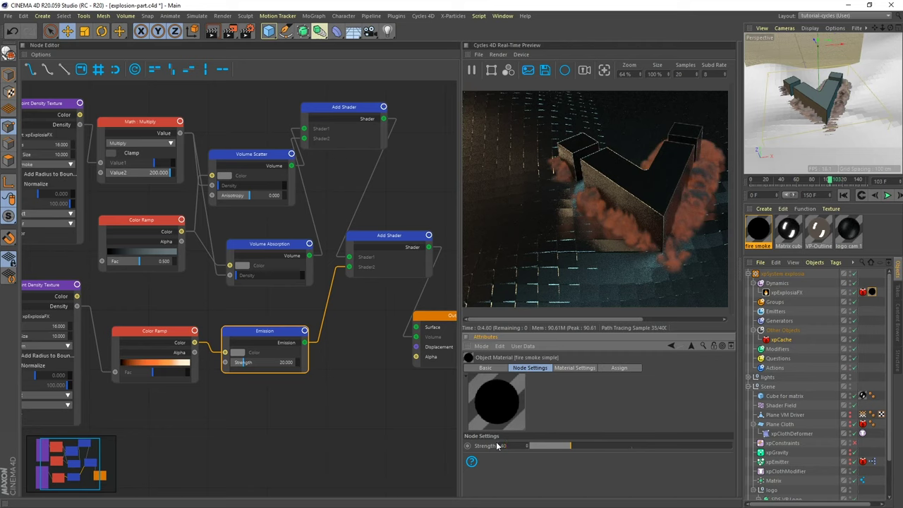
type("40")
key("Return")
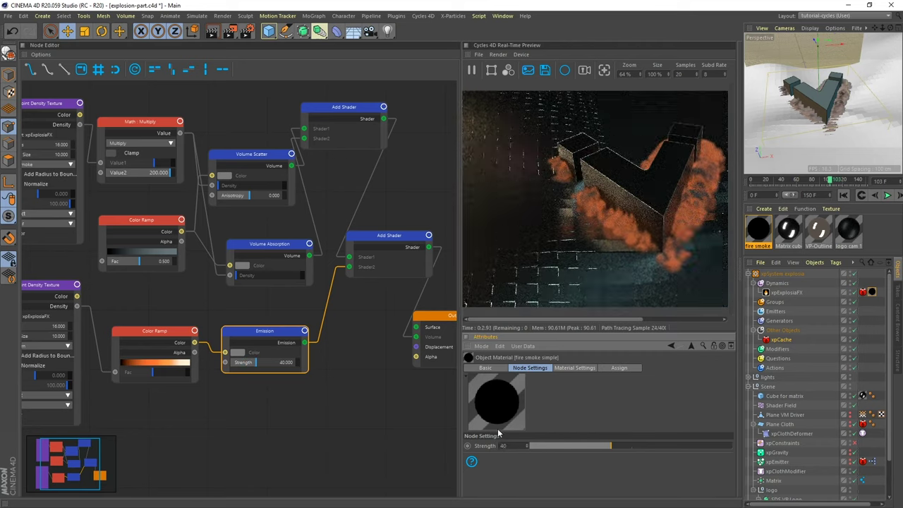
Shift the fire Color Ramp's cream and light orange knots toward the dark end, the deep orange knot to 33.41% and the black knot to 4.805%
left_click(156, 333)
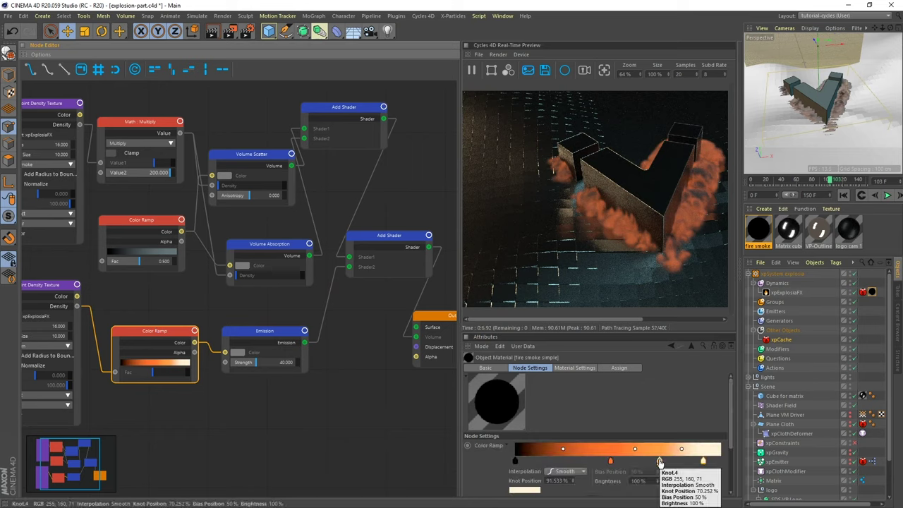
left_click(703, 463)
left_click_drag(704, 463, 582, 462)
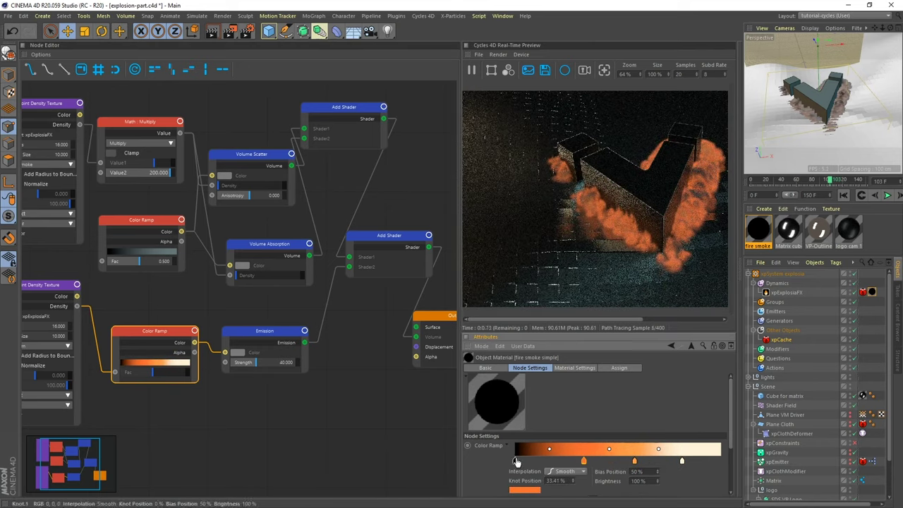
left_click_drag(516, 462, 525, 463)
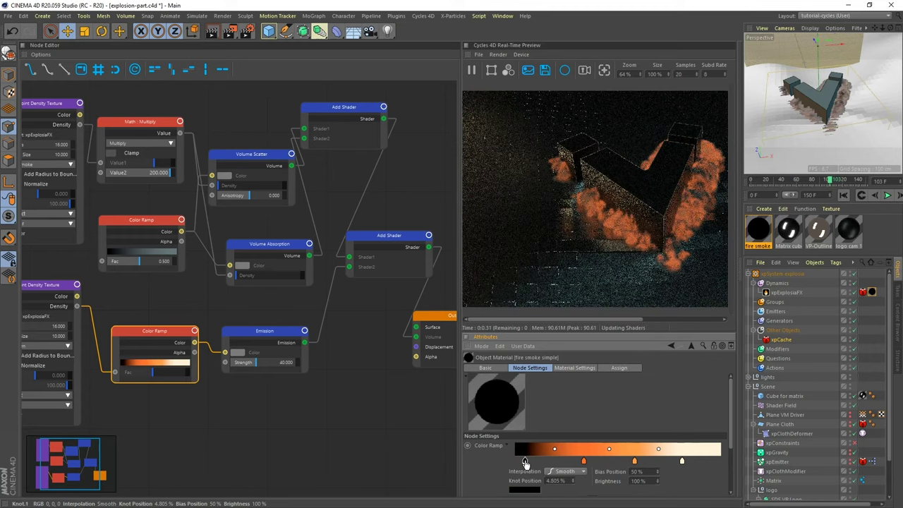
Copy the smoke Color Ramp's grey-blue end knot to the middle of the gradient, darken the copy and place it at 48.055%
left_click(156, 224)
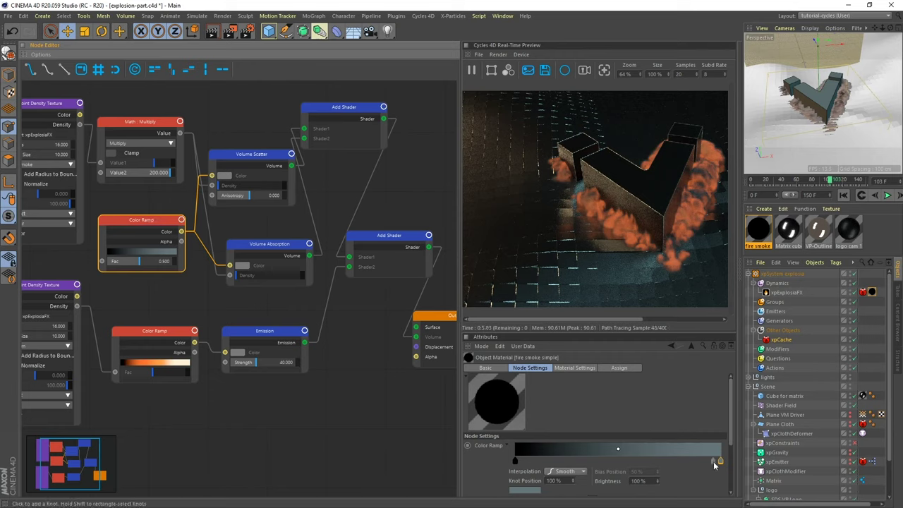
mouse_move(721, 462)
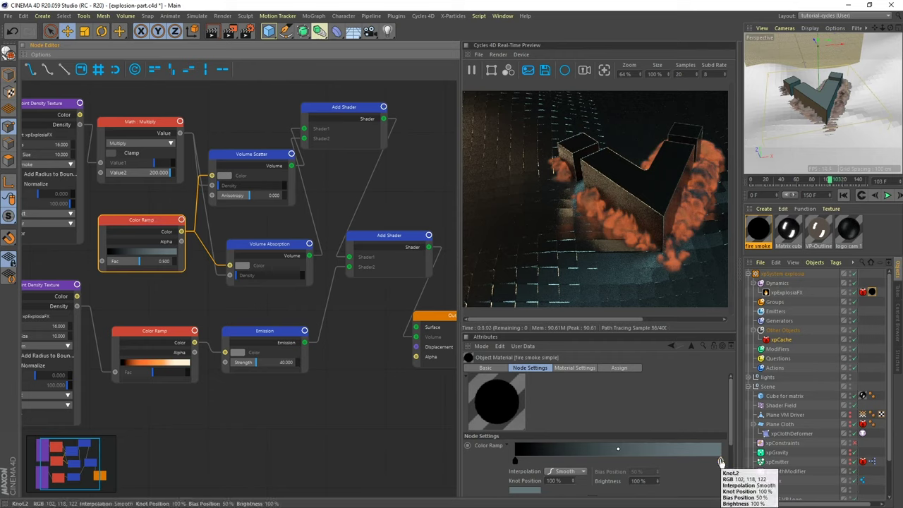
left_click_drag(721, 463, 594, 463)
double_click(594, 462)
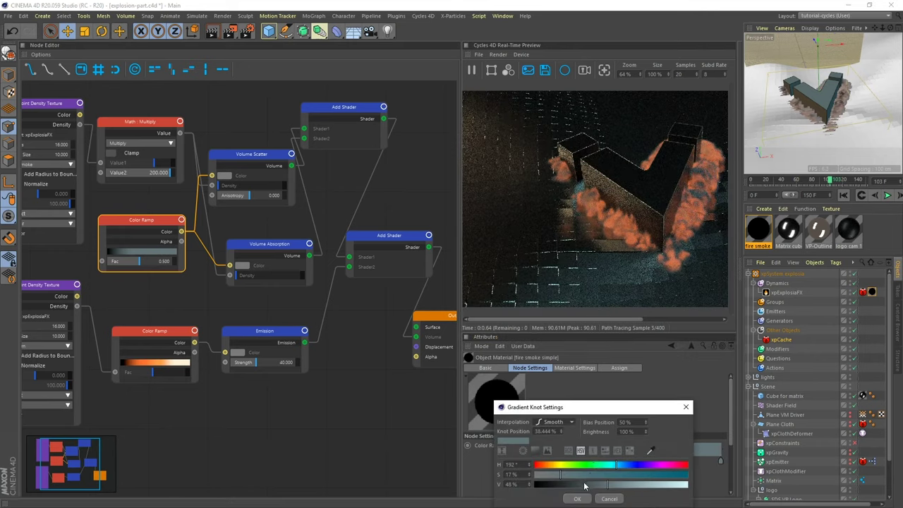
left_click(569, 484)
left_click(579, 498)
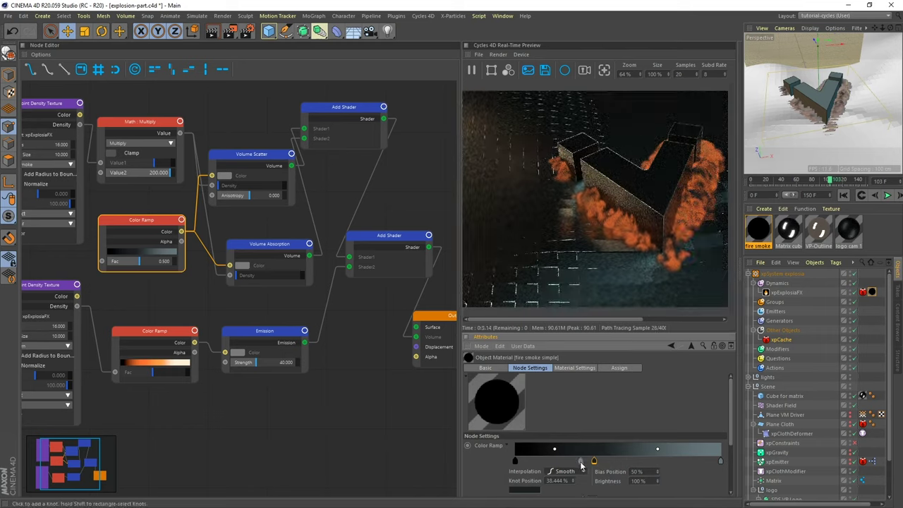
left_click_drag(595, 463, 613, 462)
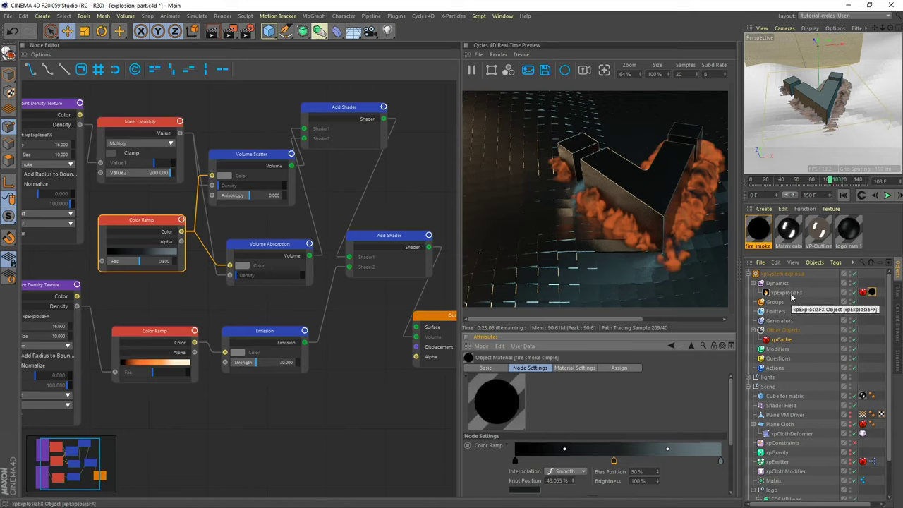
Create the Cycles 4D volume material EFX Smoke & Fire Heavy Absorption for the xpExplosiaFX explosion
left_click(765, 209)
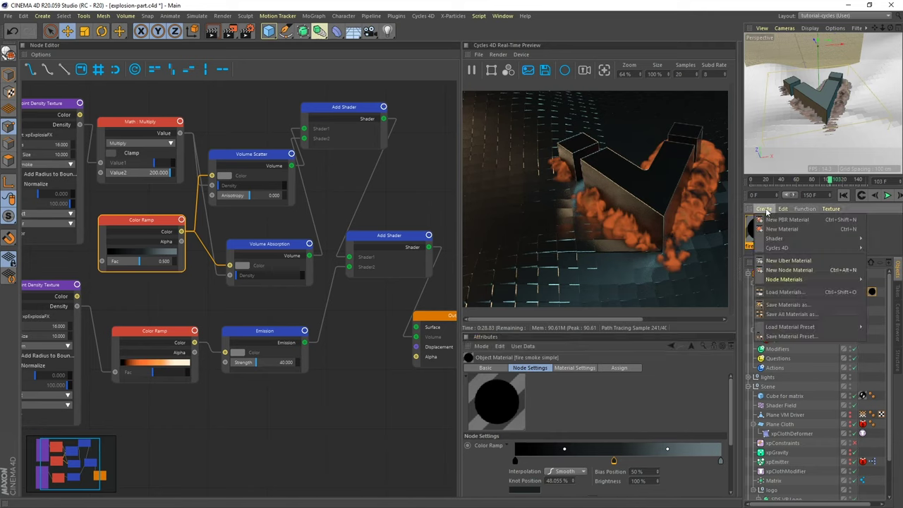
mouse_move(778, 249)
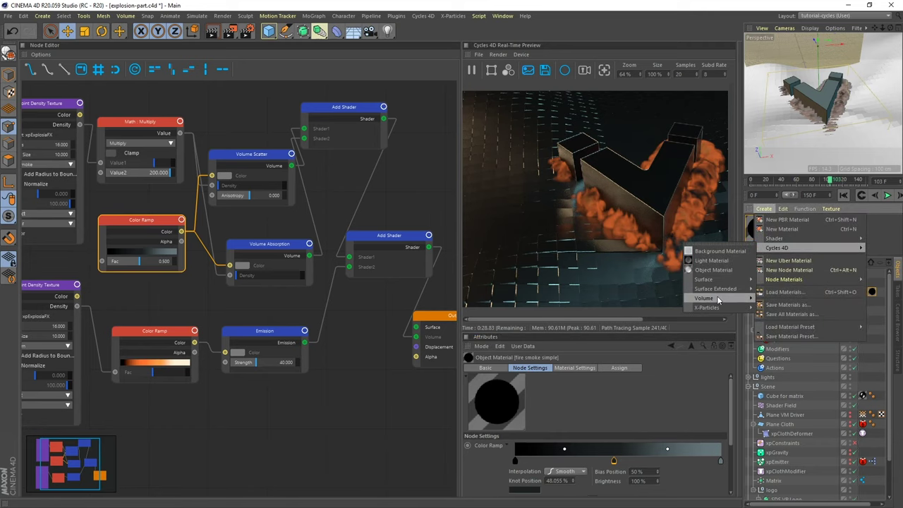
mouse_move(753, 301)
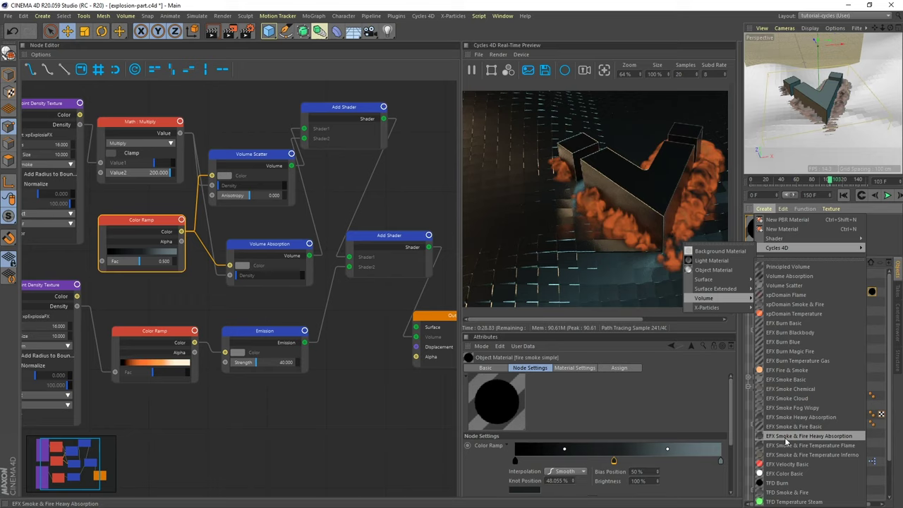
left_click(823, 436)
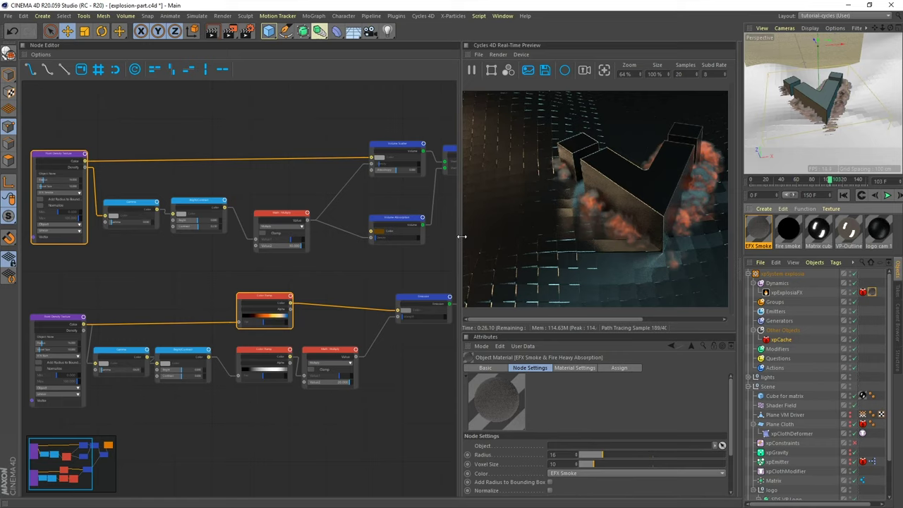
Enlarge the real-time preview and the viewport, and orbit the camera to inspect the explosion around the logo from higher up
left_click_drag(463, 240, 189, 240)
left_click_drag(739, 130, 608, 136)
mouse_move(781, 104)
left_mouse_down("alt")
mouse_move(765, 91)
mouse_move(769, 126)
mouse_move(776, 101)
left_mouse_up("alt")
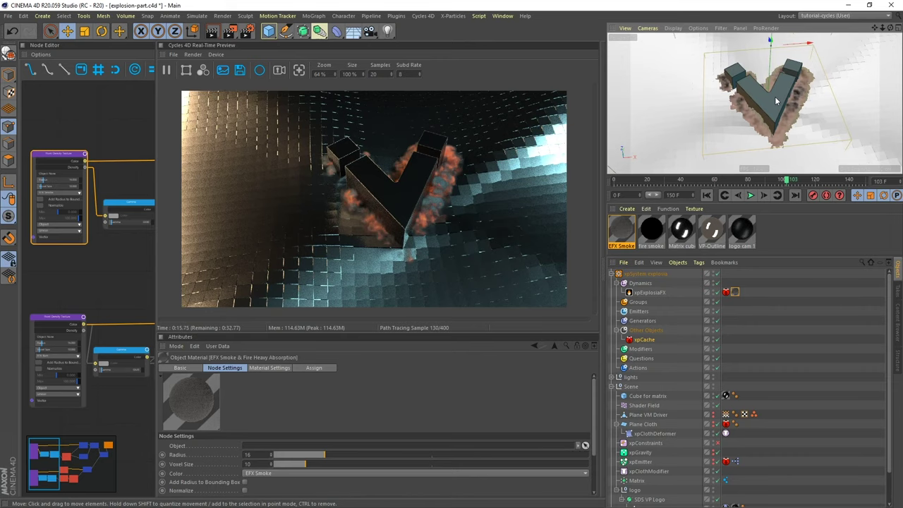
mouse_move(776, 101)
left_mouse_down("alt")
mouse_move(767, 111)
mouse_move(776, 114)
left_mouse_up("alt")
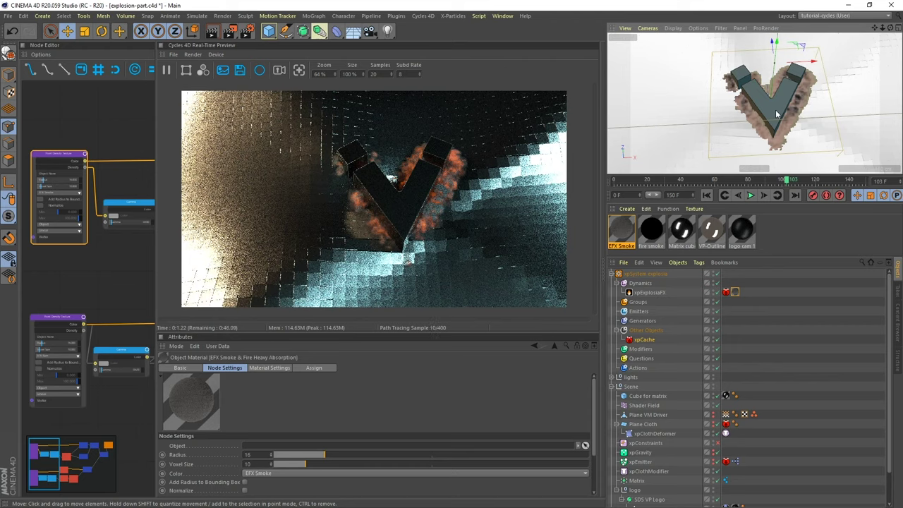